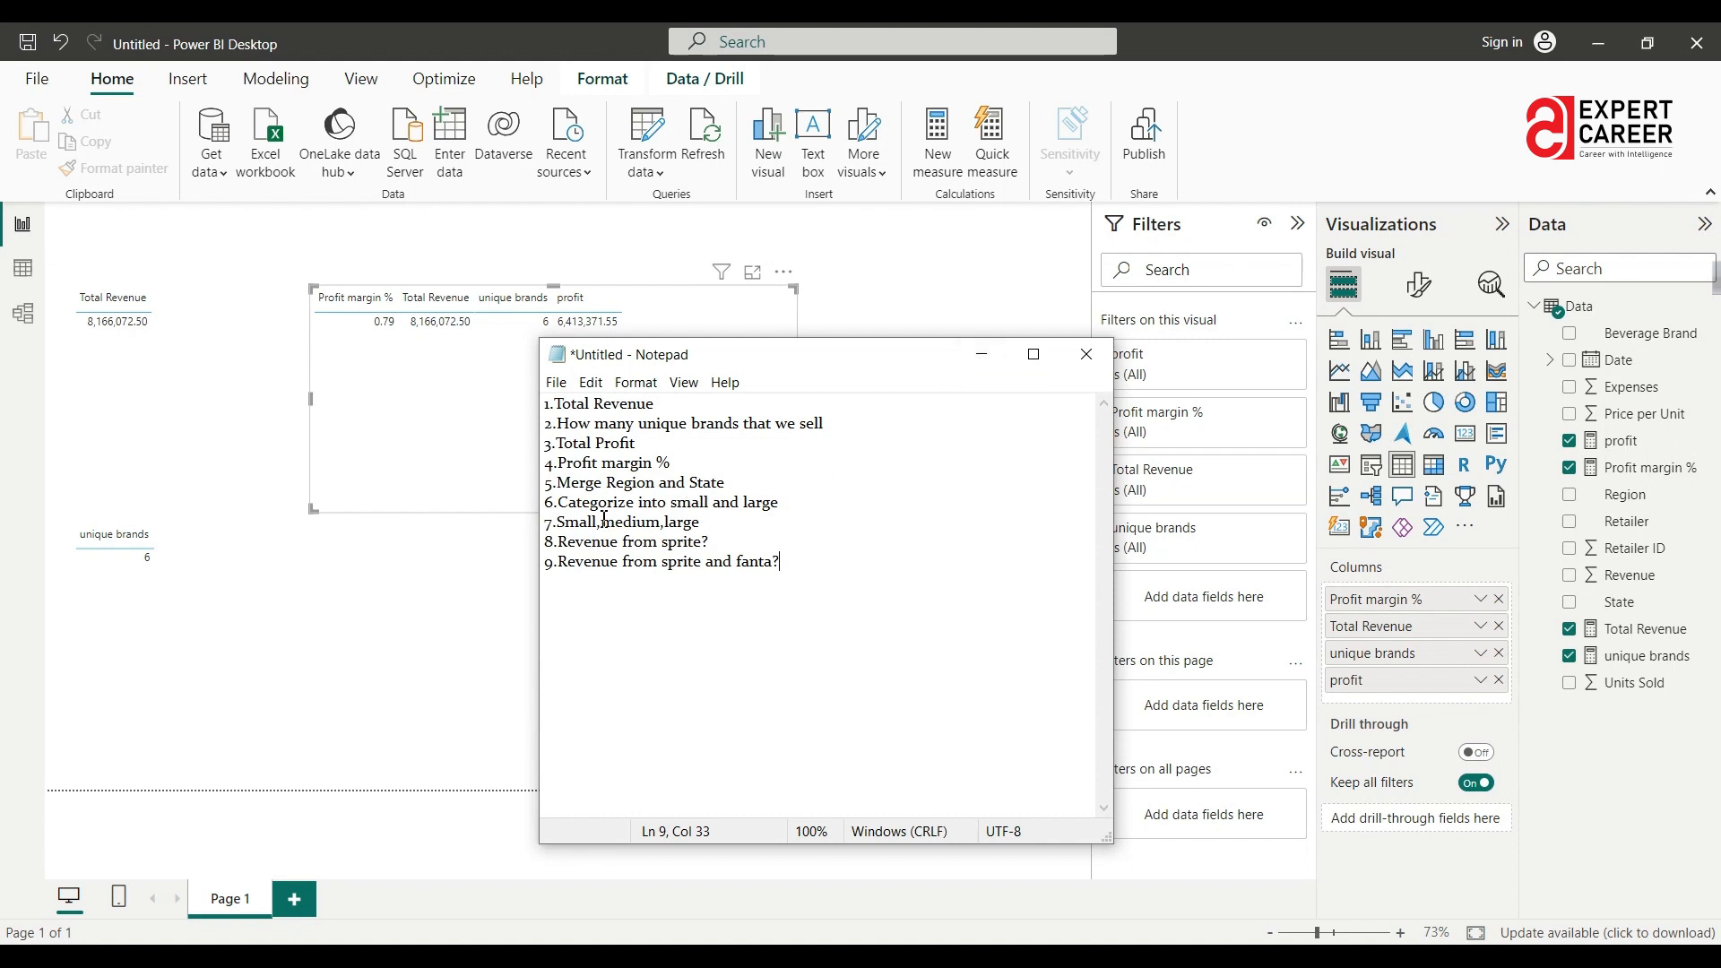
{"action": "left_click", "coordinate": [980, 354]}
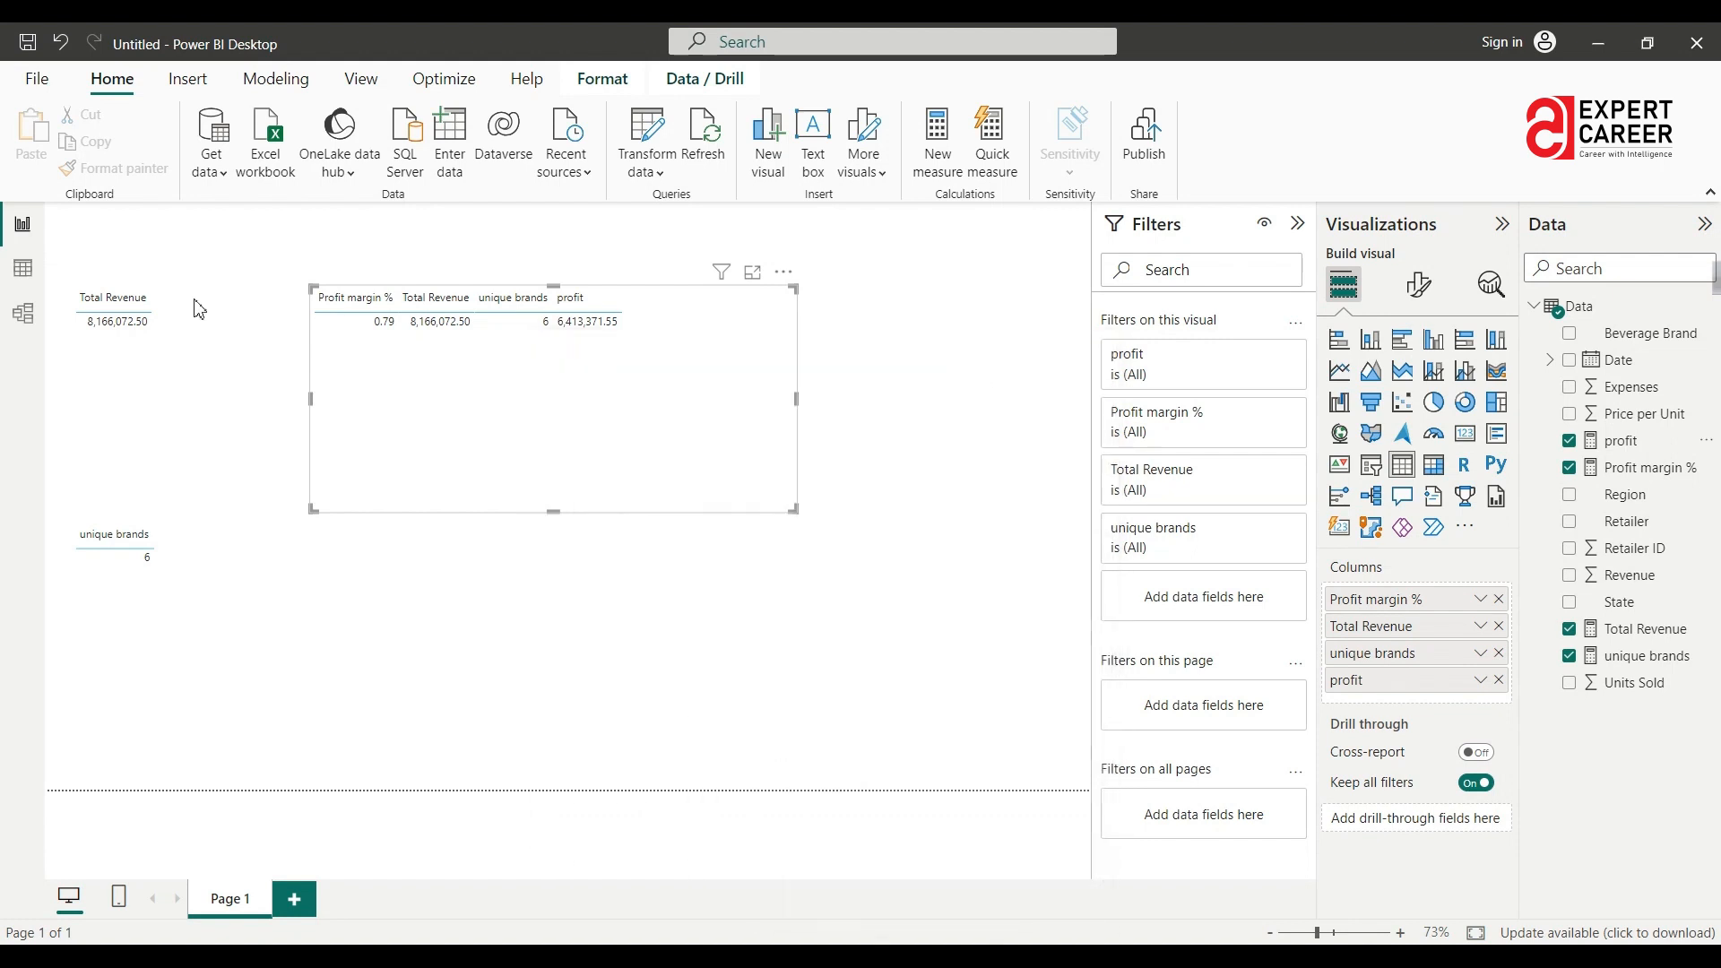
{"action": "left_click", "coordinate": [24, 269]}
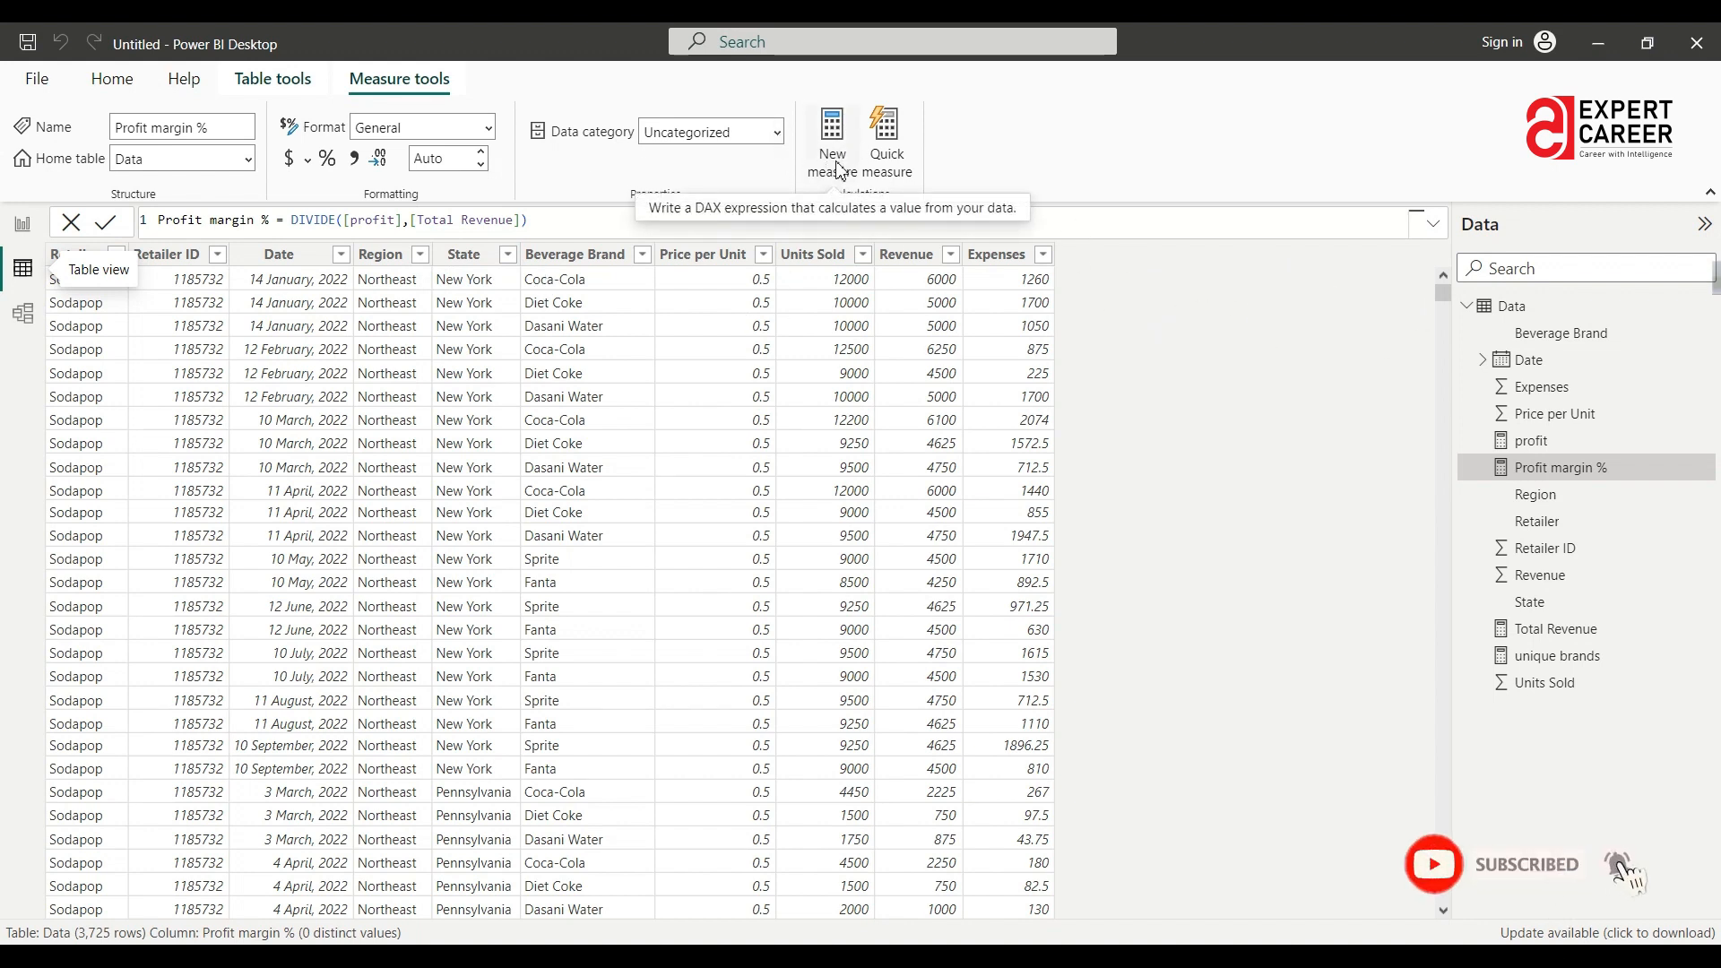
{"action": "left_click", "coordinate": [23, 223]}
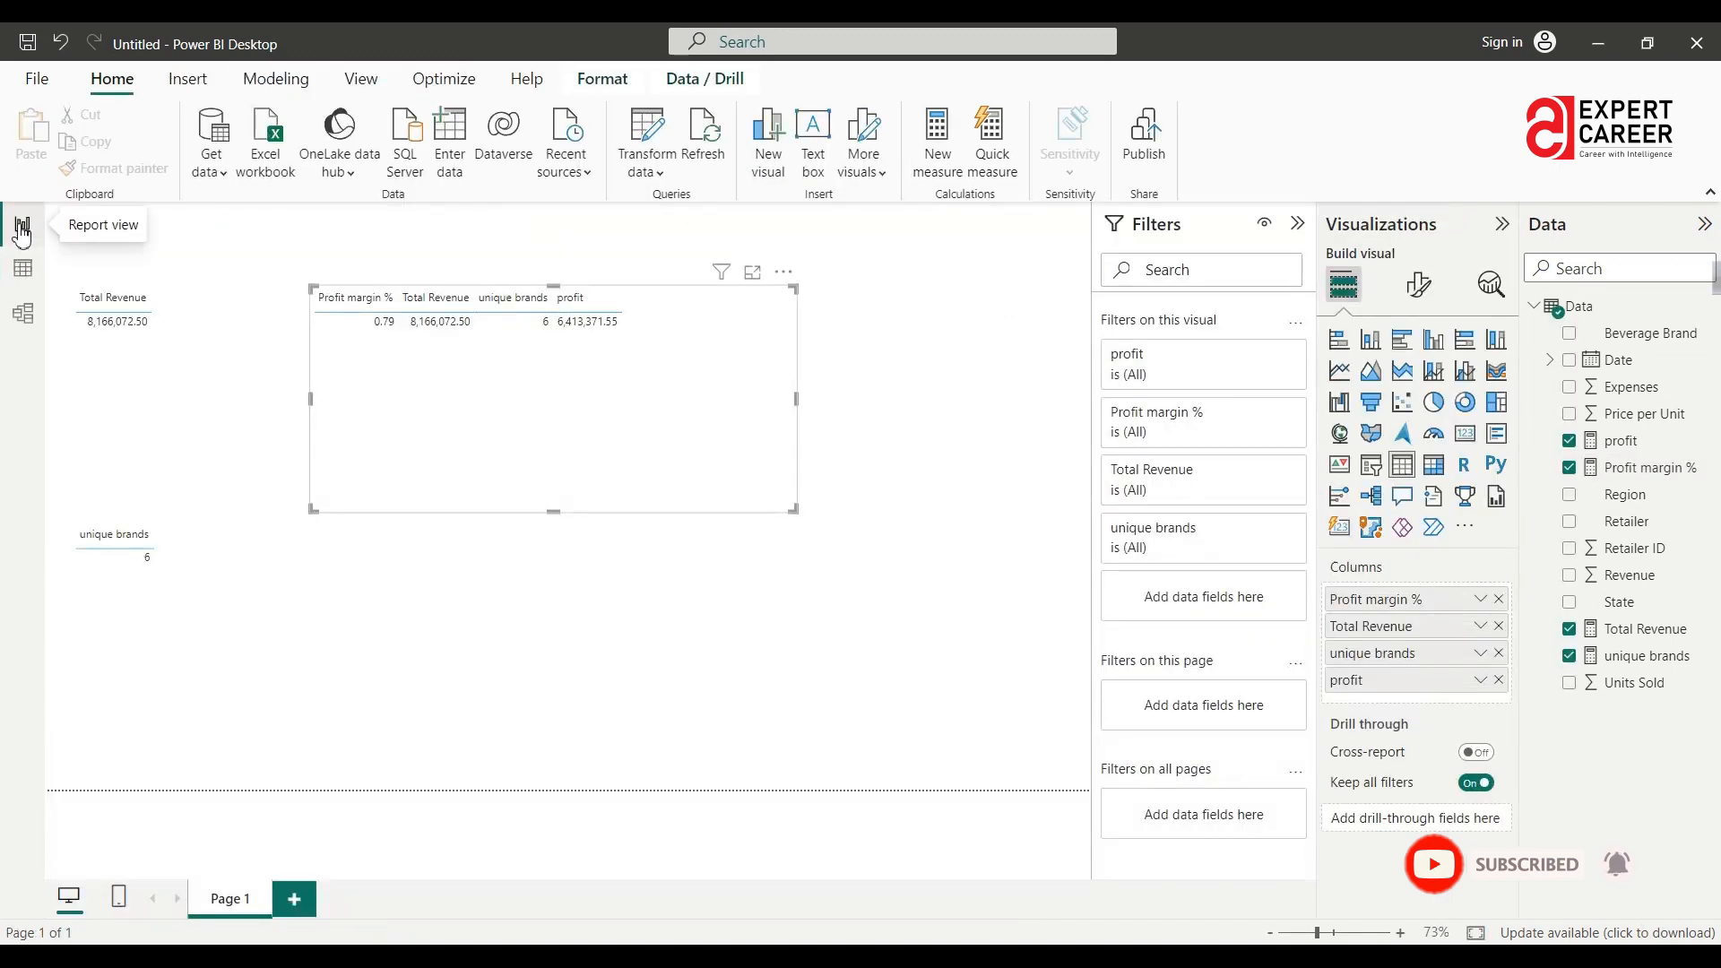
{"action": "left_click", "coordinate": [275, 79]}
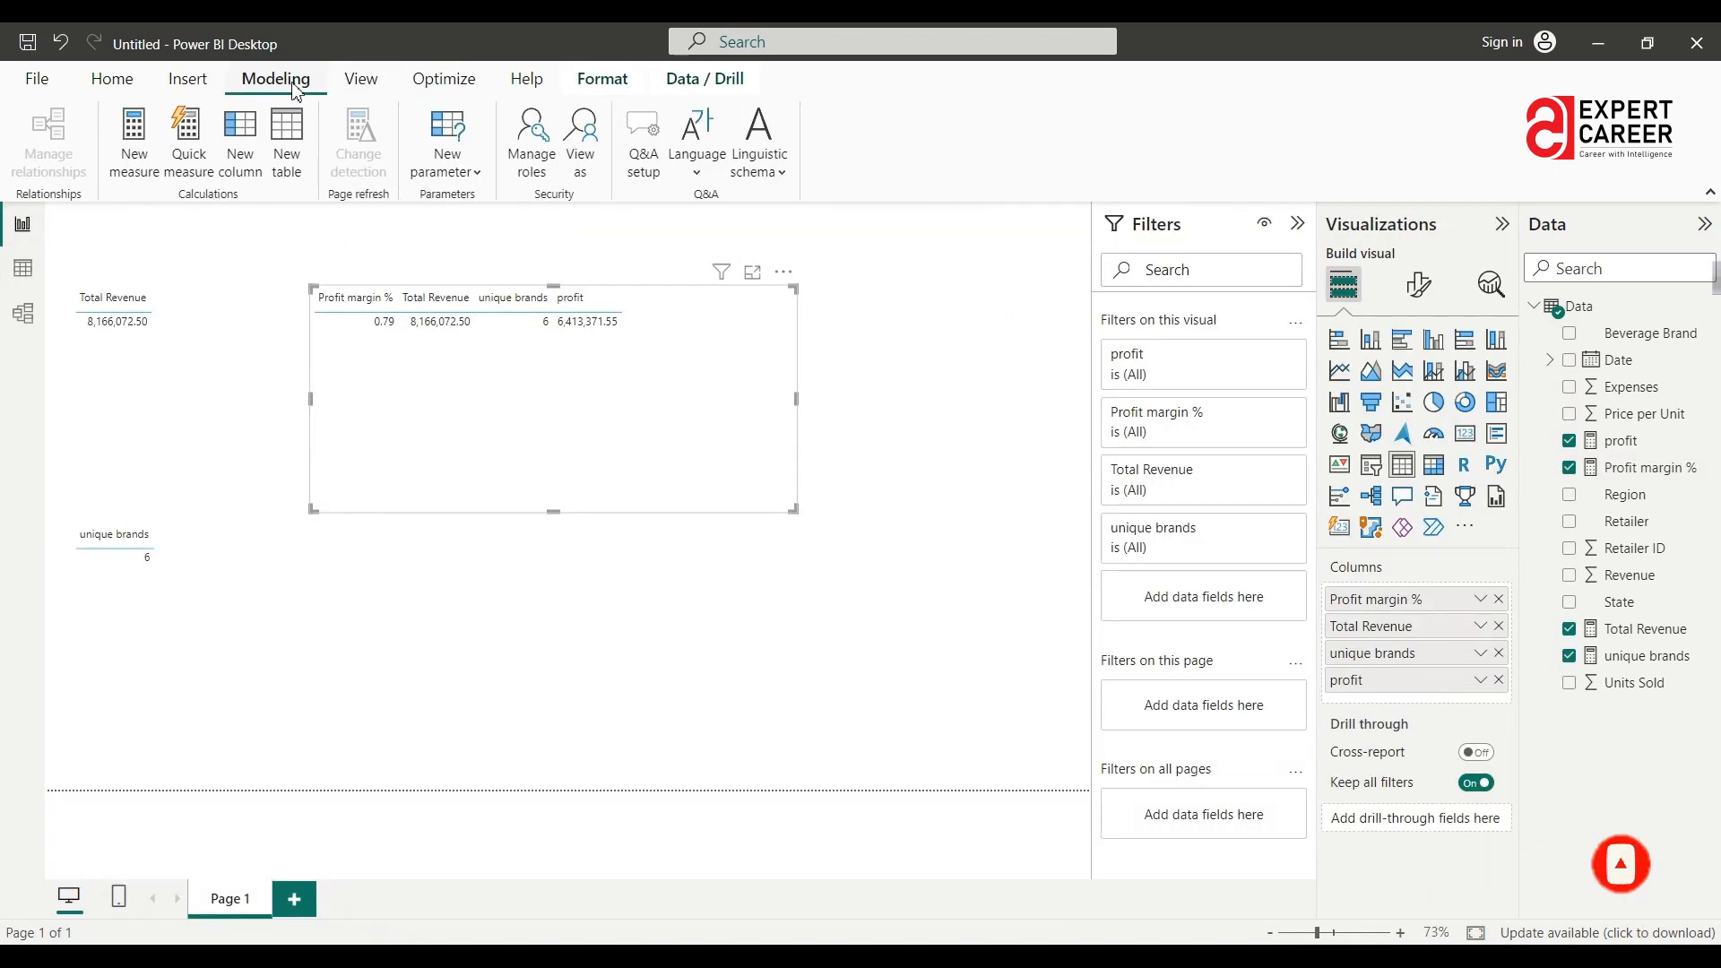
{"action": "left_click", "coordinate": [244, 156]}
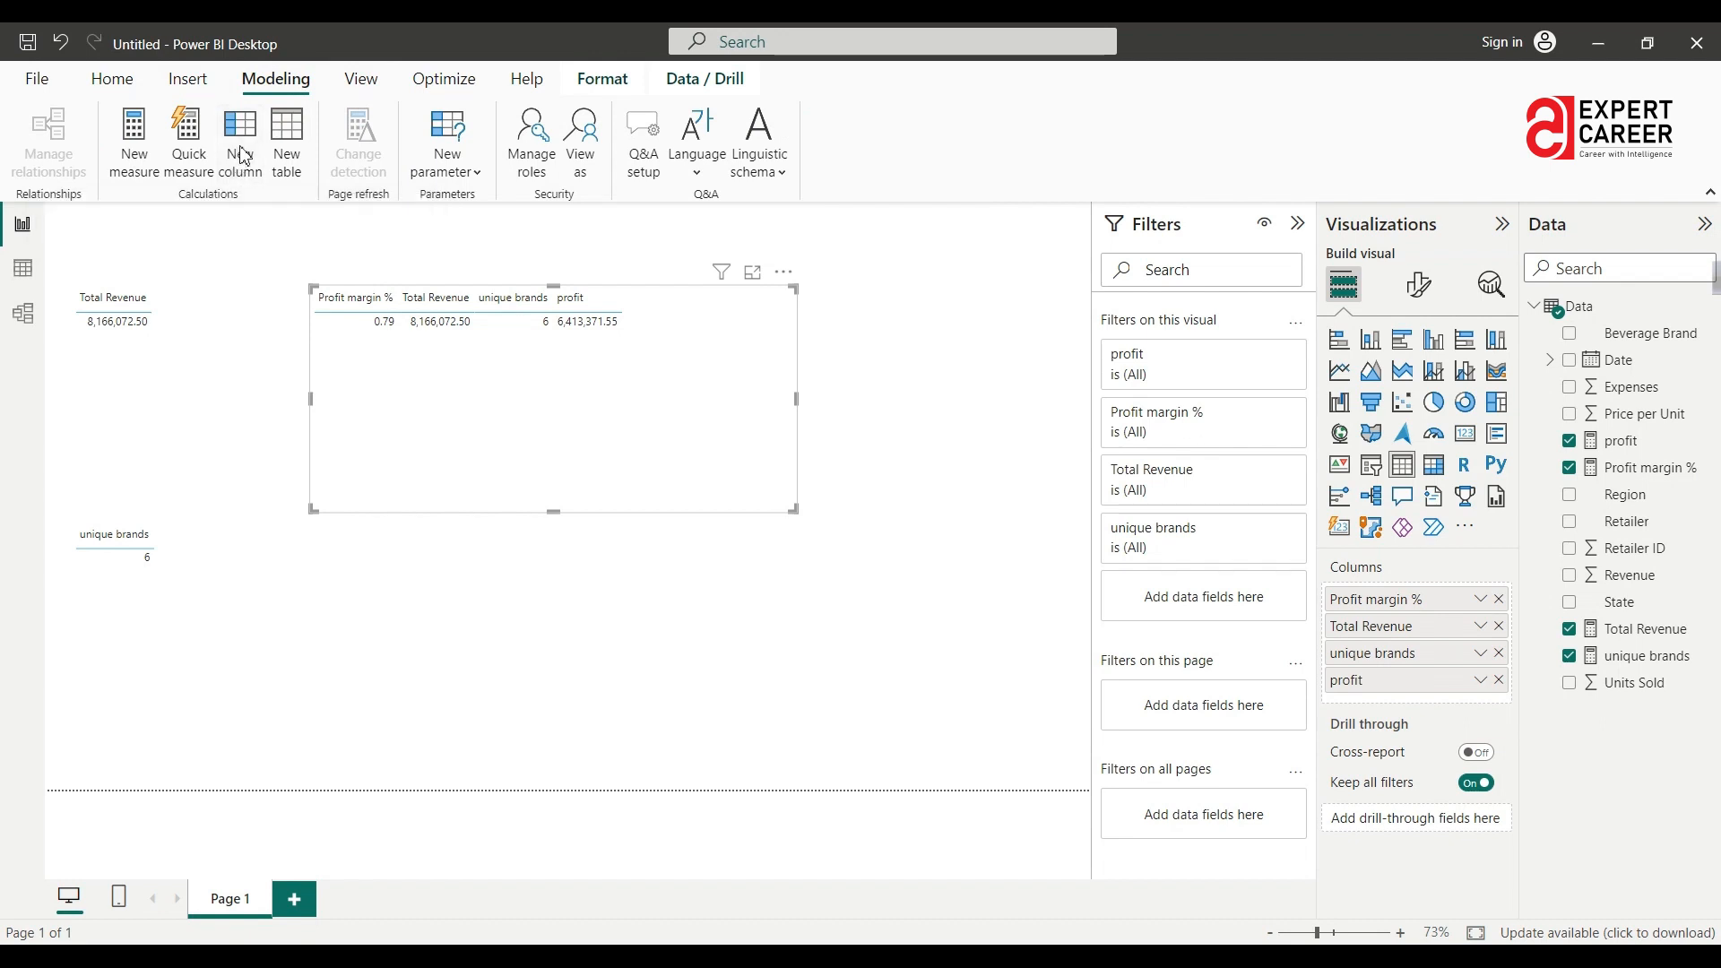
{"action": "left_click", "coordinate": [244, 156]}
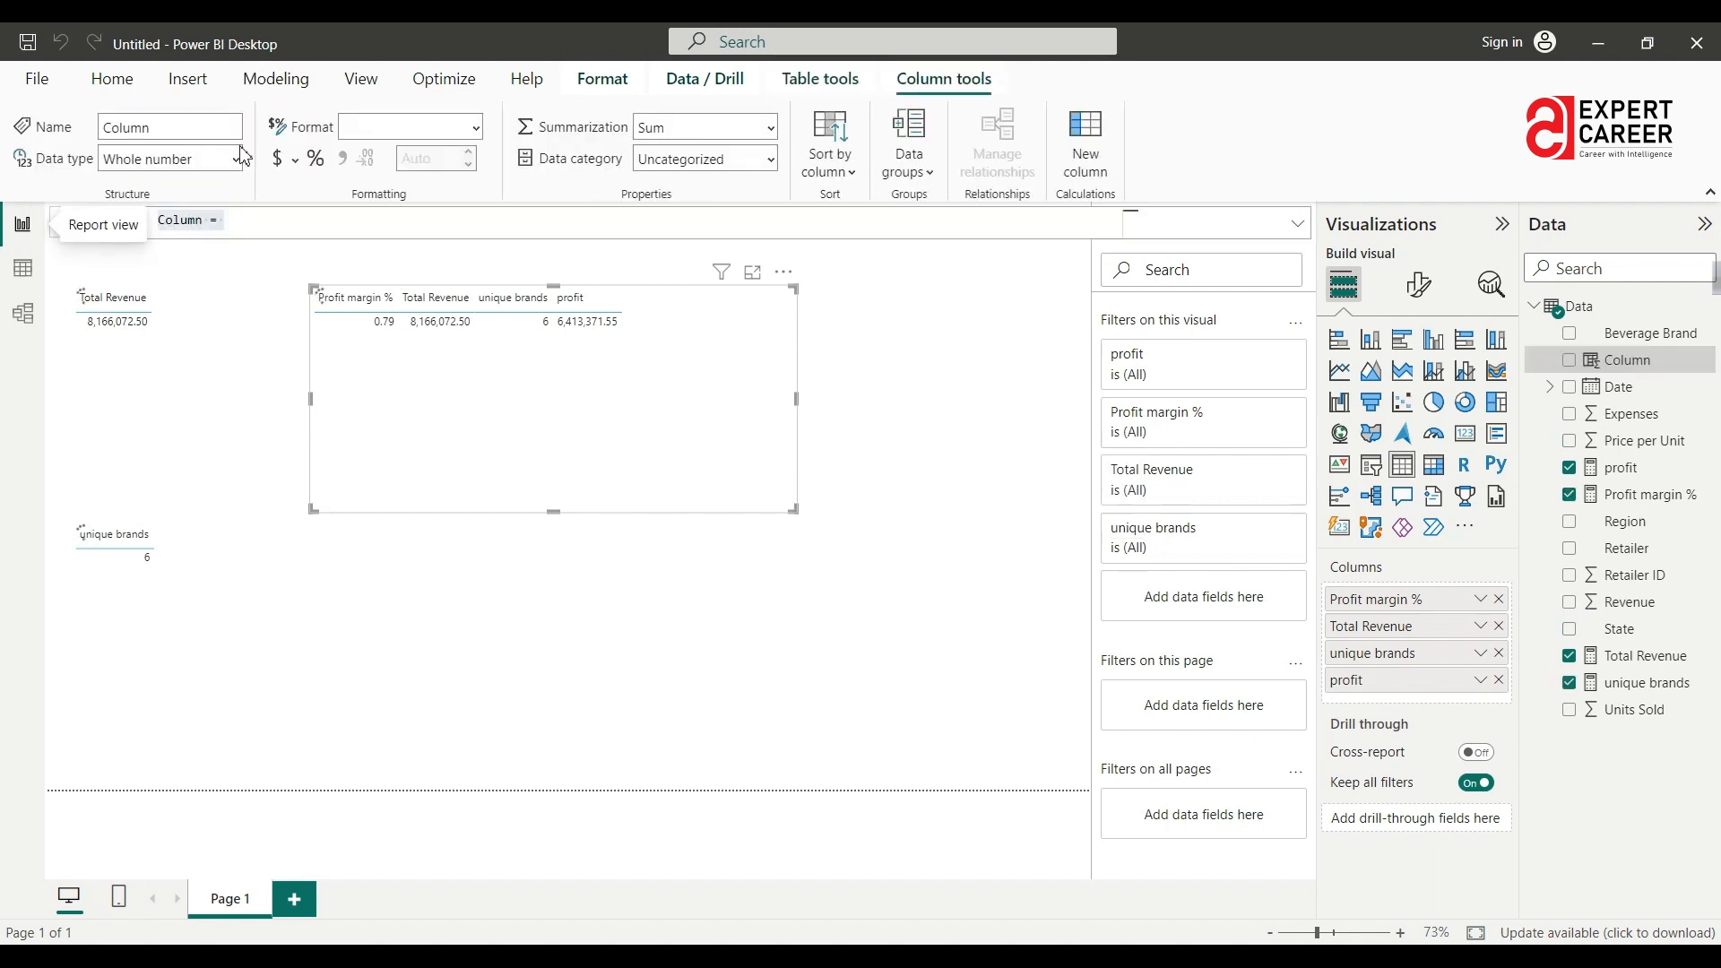
In Table view, add a calculated column to the Data table and name it "Region and state".
{"action": "left_click", "coordinate": [22, 269]}
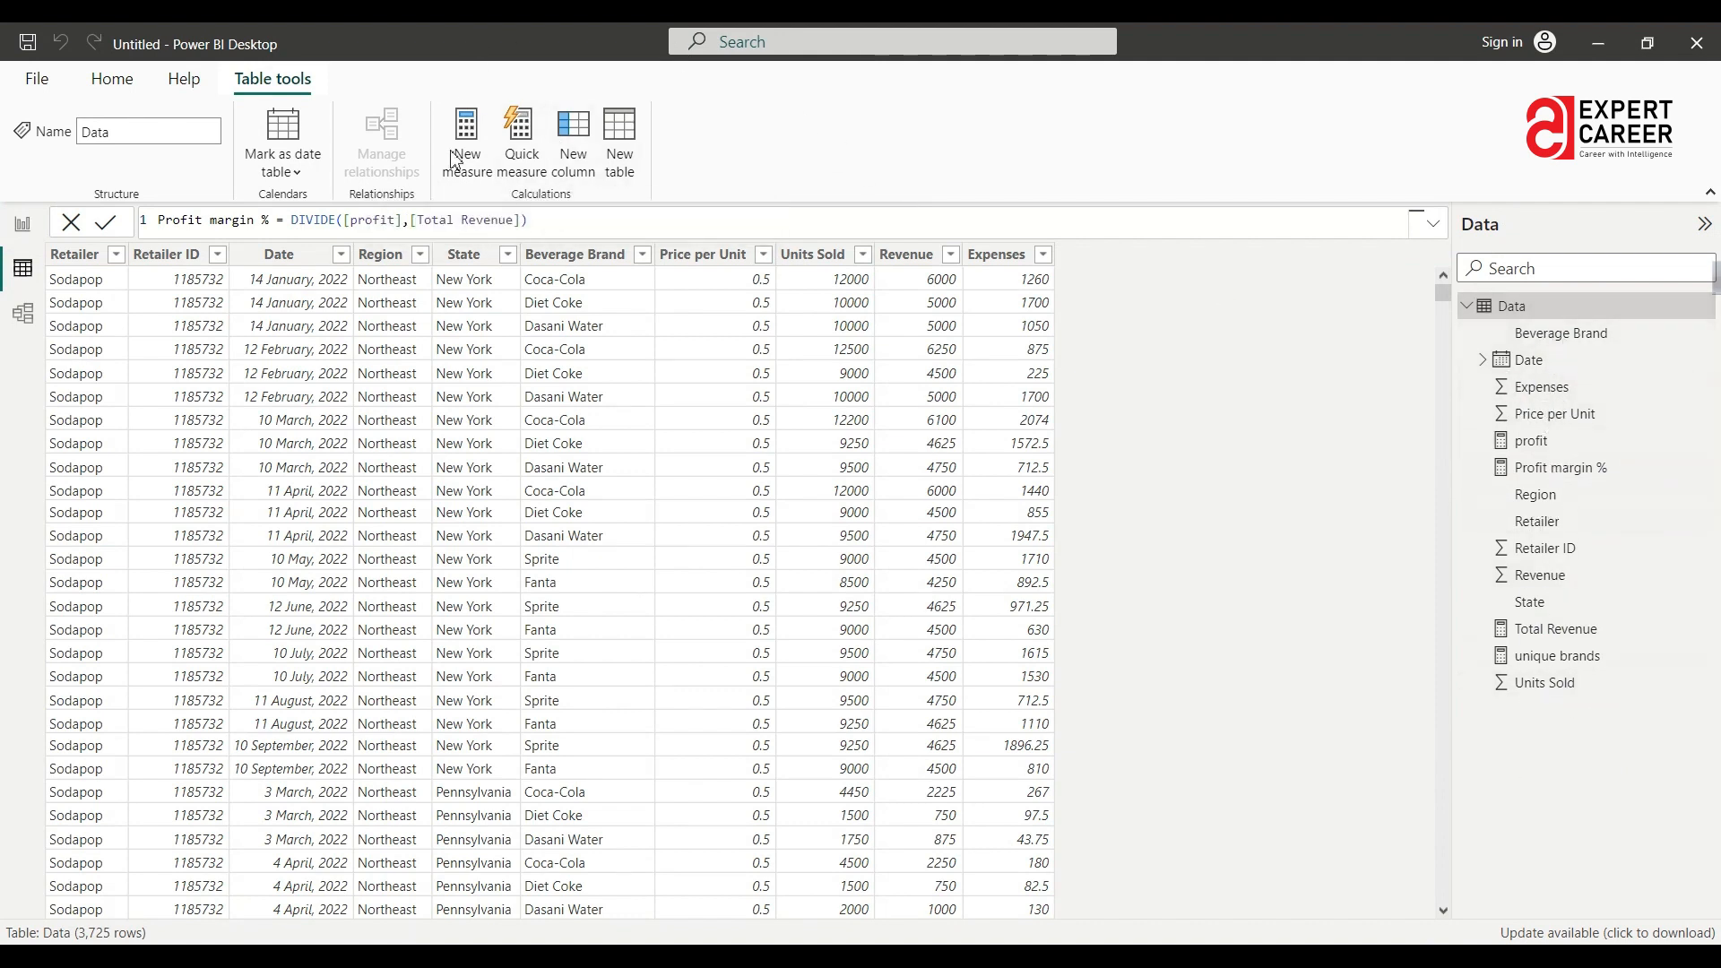
{"action": "left_click", "coordinate": [576, 158]}
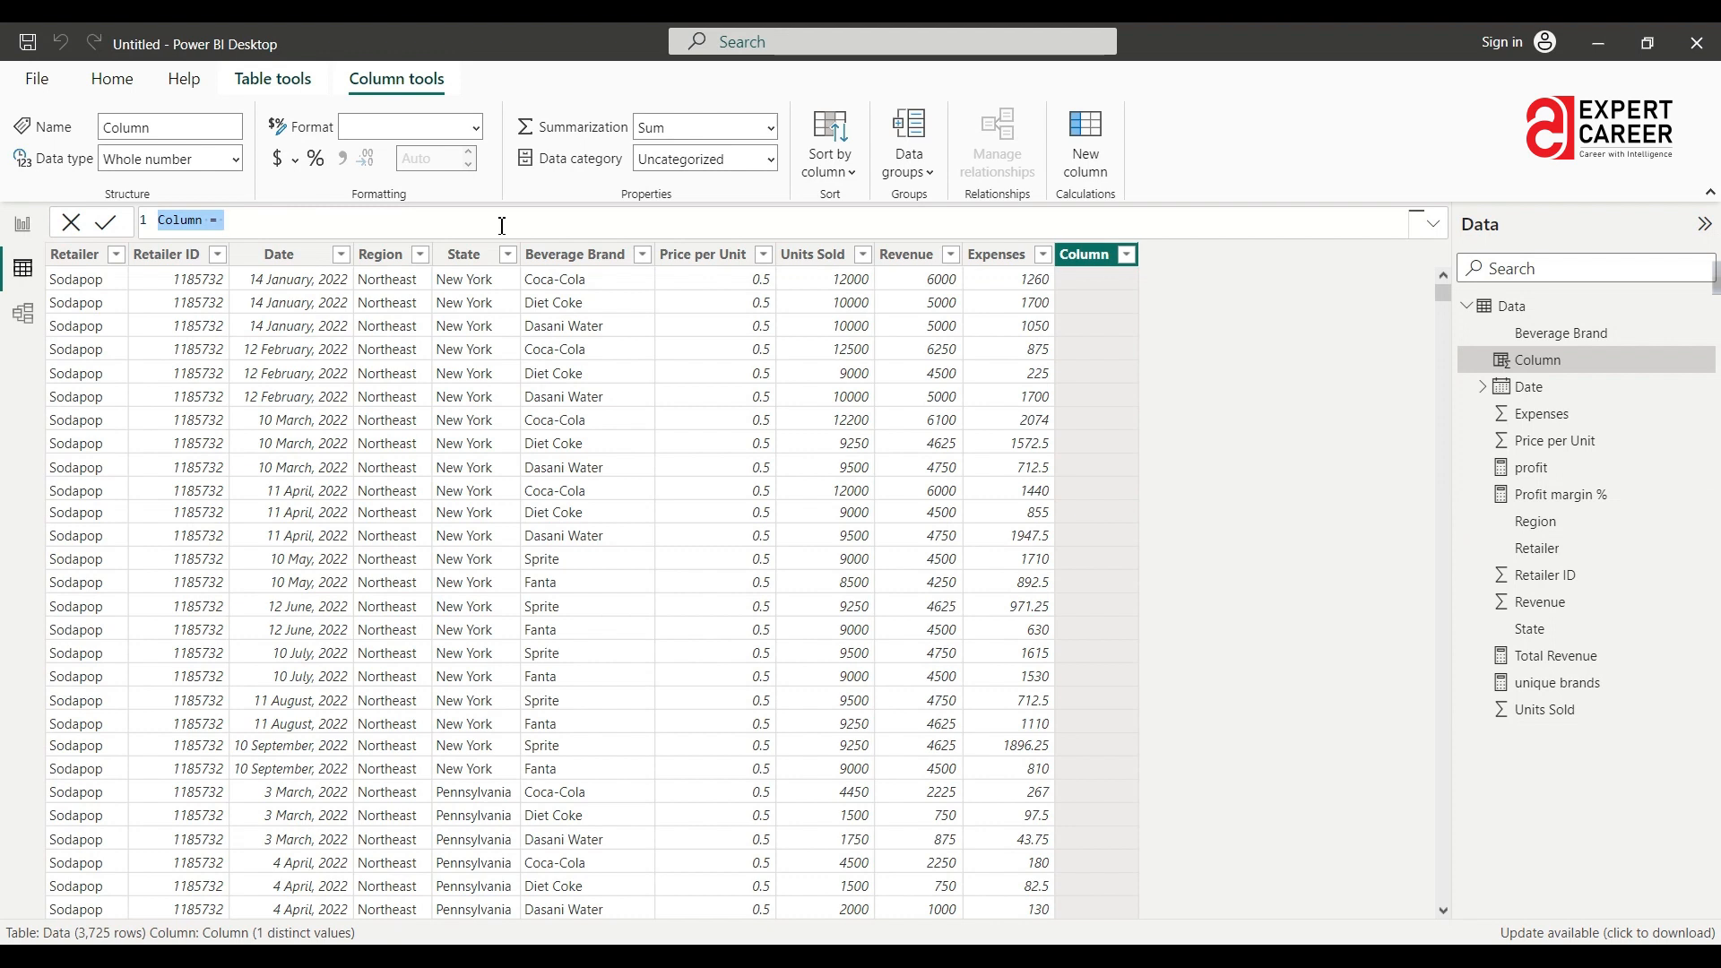
{"action": "type", "text": "Regin and state"}
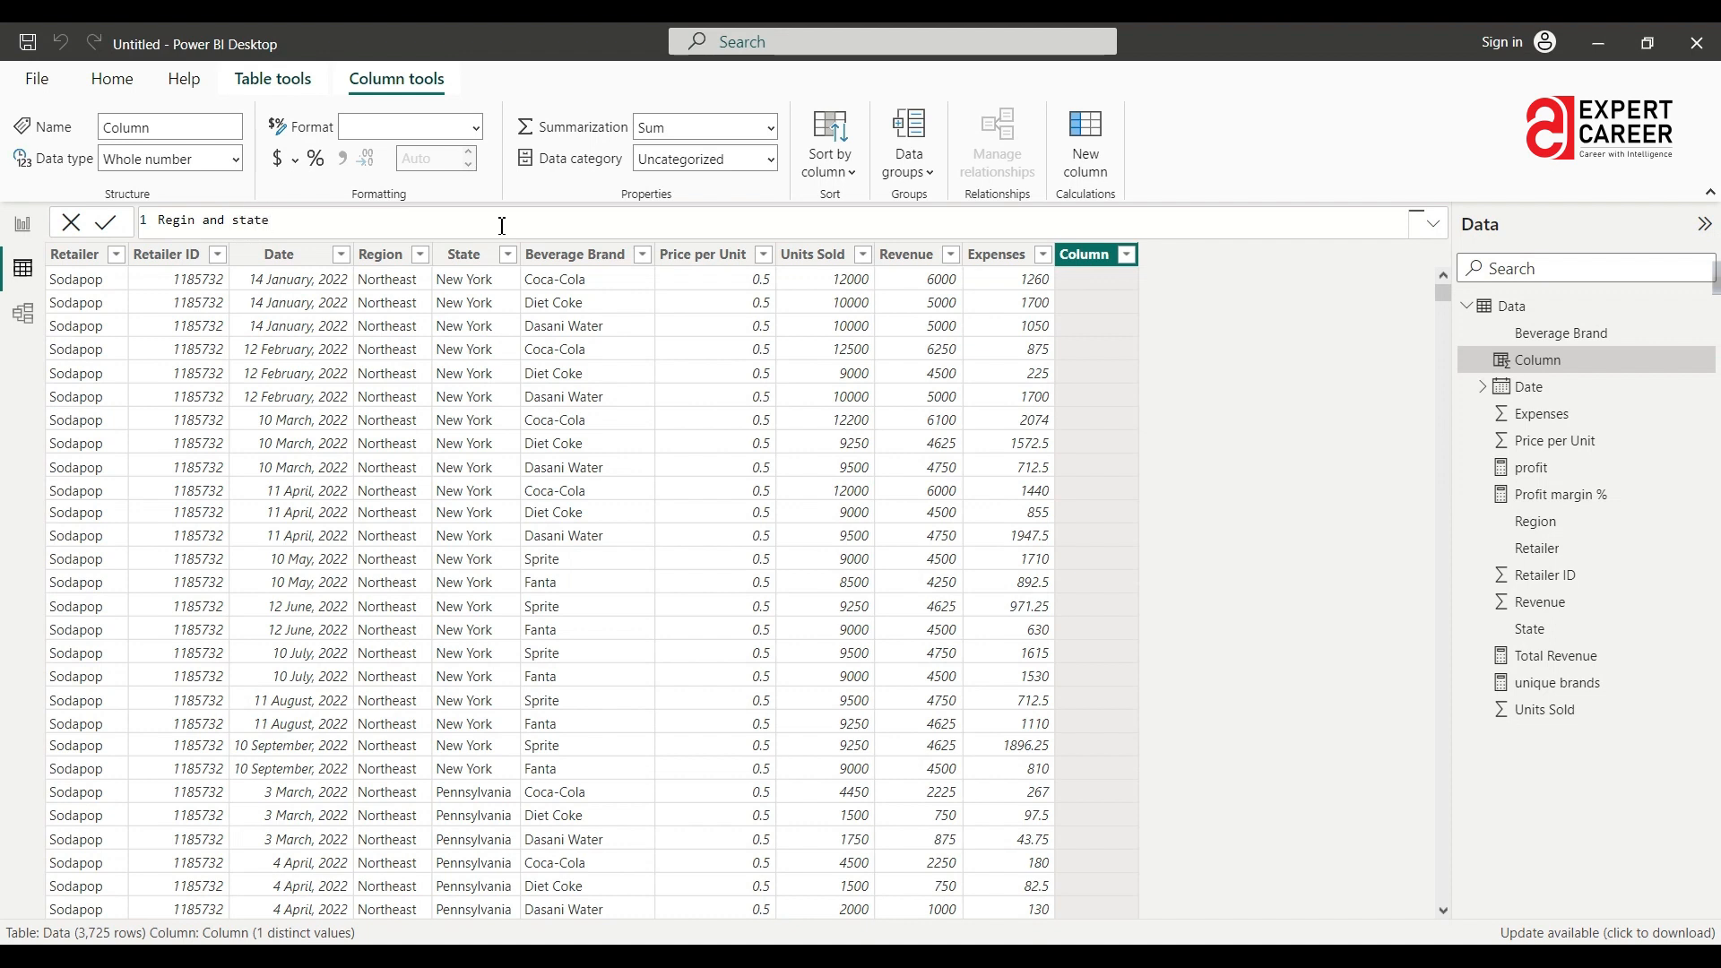
{"action": "double_click", "coordinate": [196, 222]}
{"action": "type", "text": "Region"}
{"action": "left_click", "coordinate": [291, 220]}
{"action": "type", "text": "="}
Begin the Region and state formula with a reference to Data[Region].
{"action": "type", "text": "mer"}
{"action": "key", "text": "BackSpace"}
{"action": "key", "text": "BackSpace"}
{"action": "key", "text": "BackSpace"}
{"action": "type", "text": "regi"}
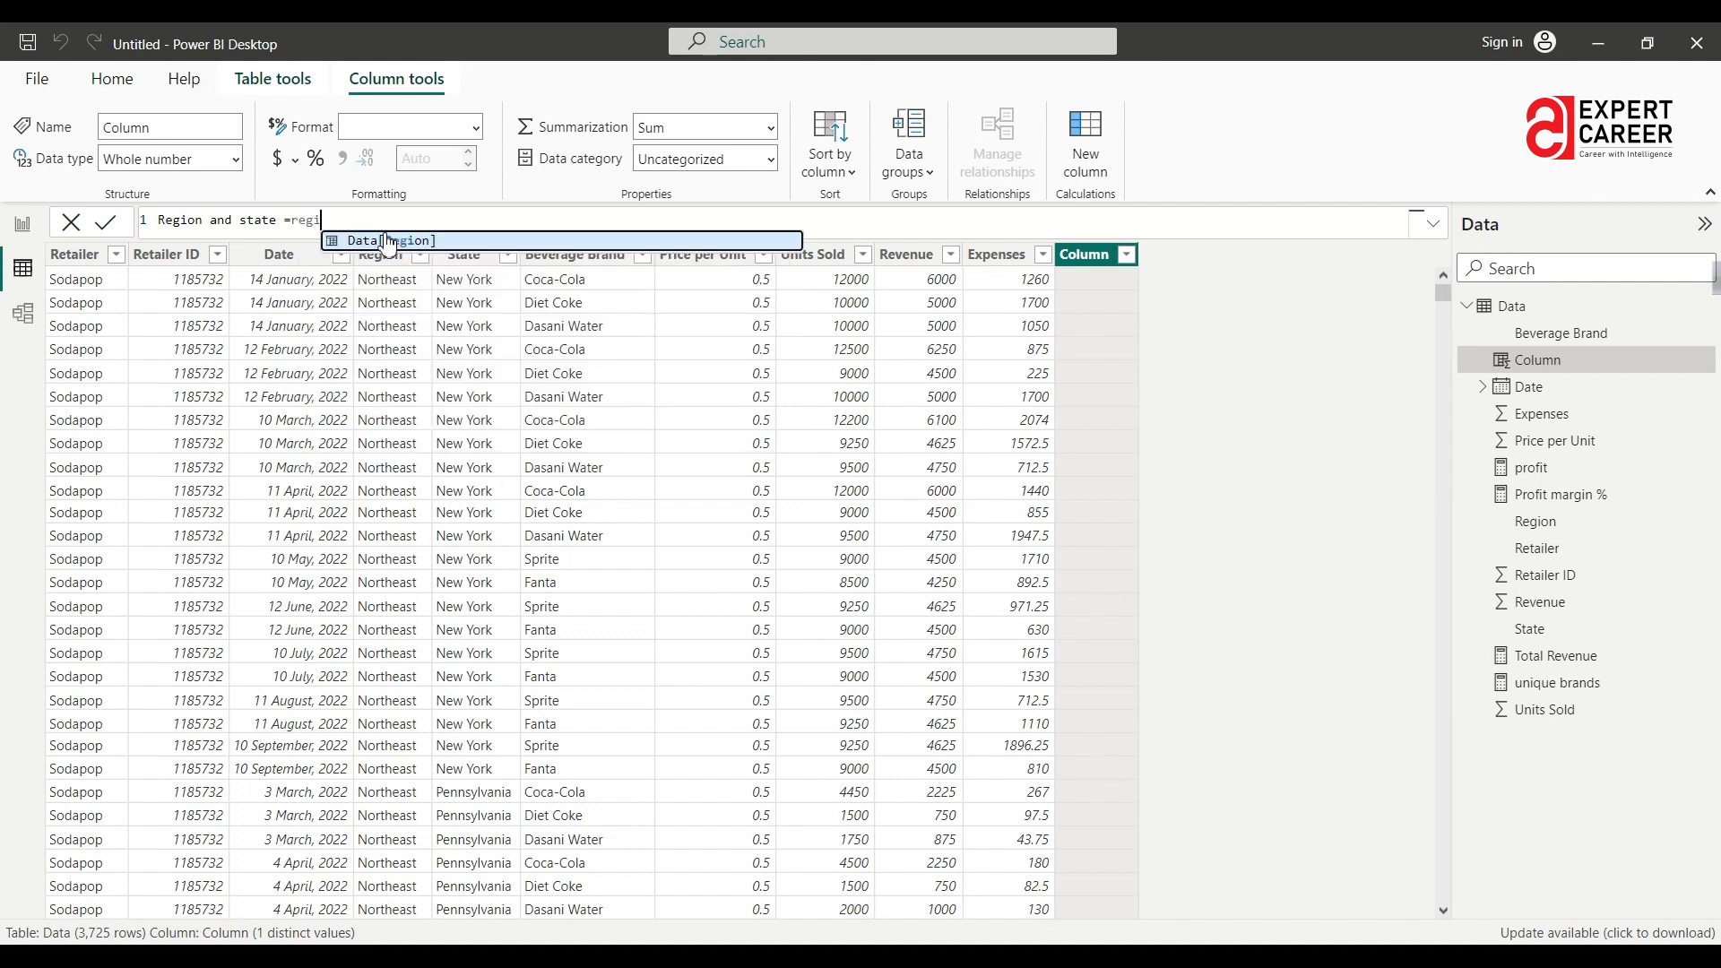
{"action": "left_click", "coordinate": [387, 242]}
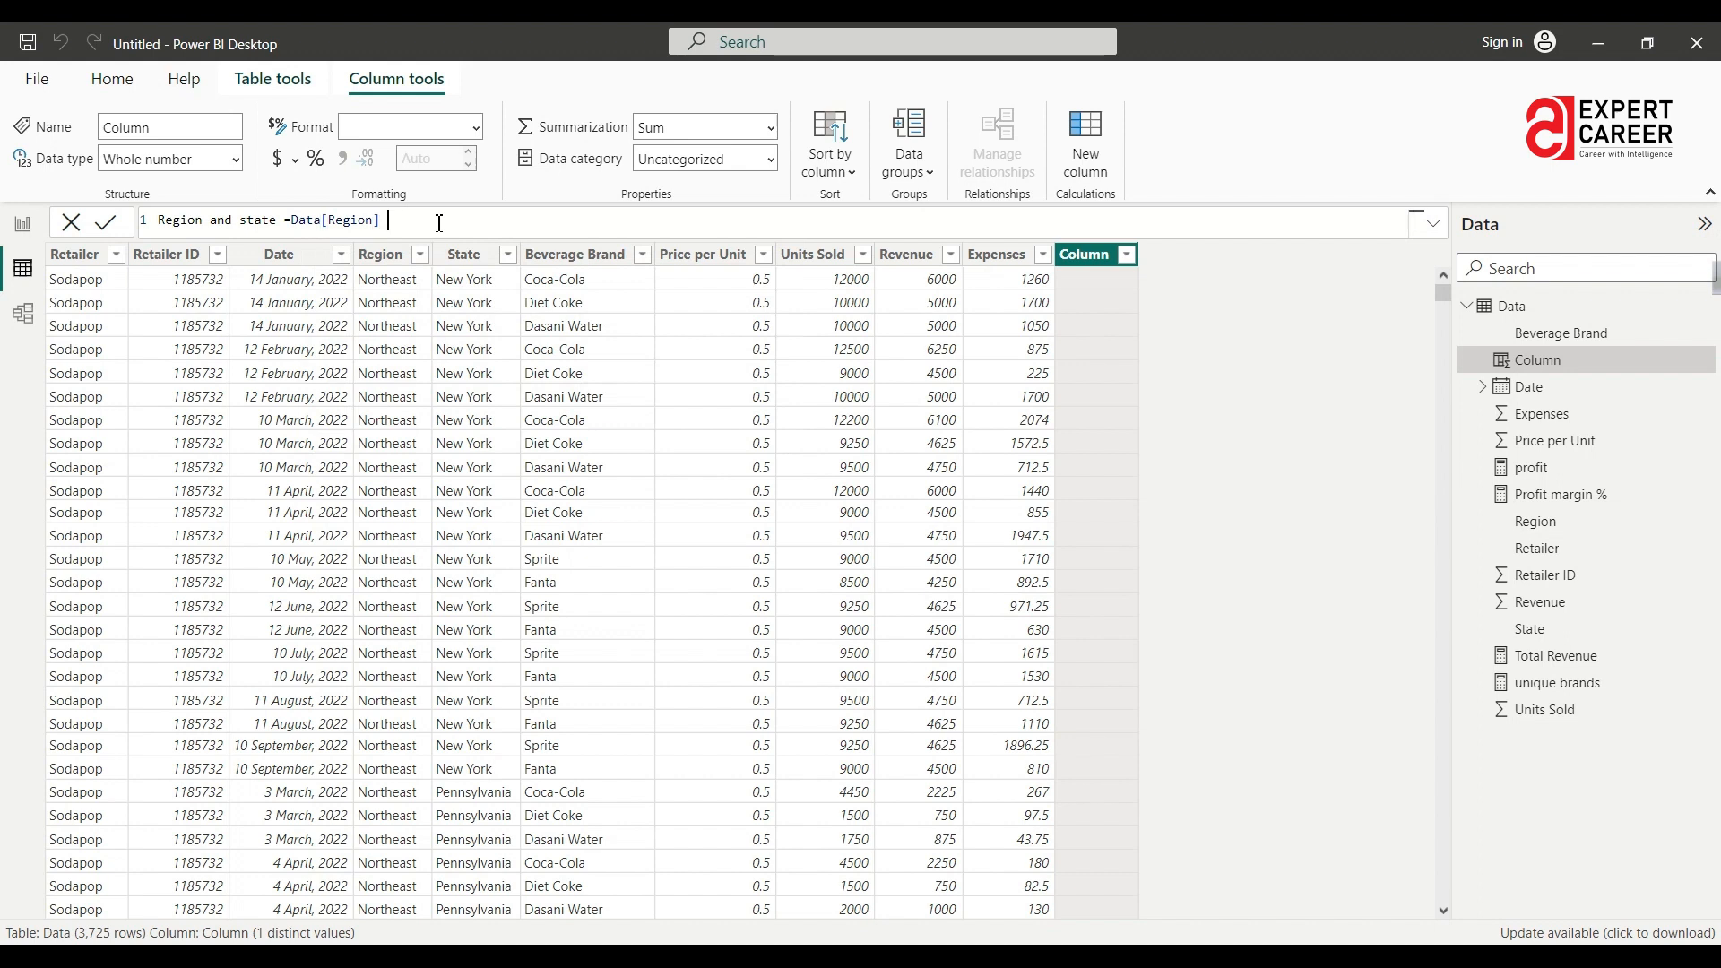
Extend the formula with & " "&Data[State] and commit the Region and state column.
{"action": "type", "text": "&"}
{"action": "key", "text": "Left"}
{"action": "key", "text": "BackSpace"}
{"action": "key", "text": "Right"}
{"action": "type", "text": "\""}
{"action": "type", "text": "&"}
{"action": "type", "text": "Data[St"}
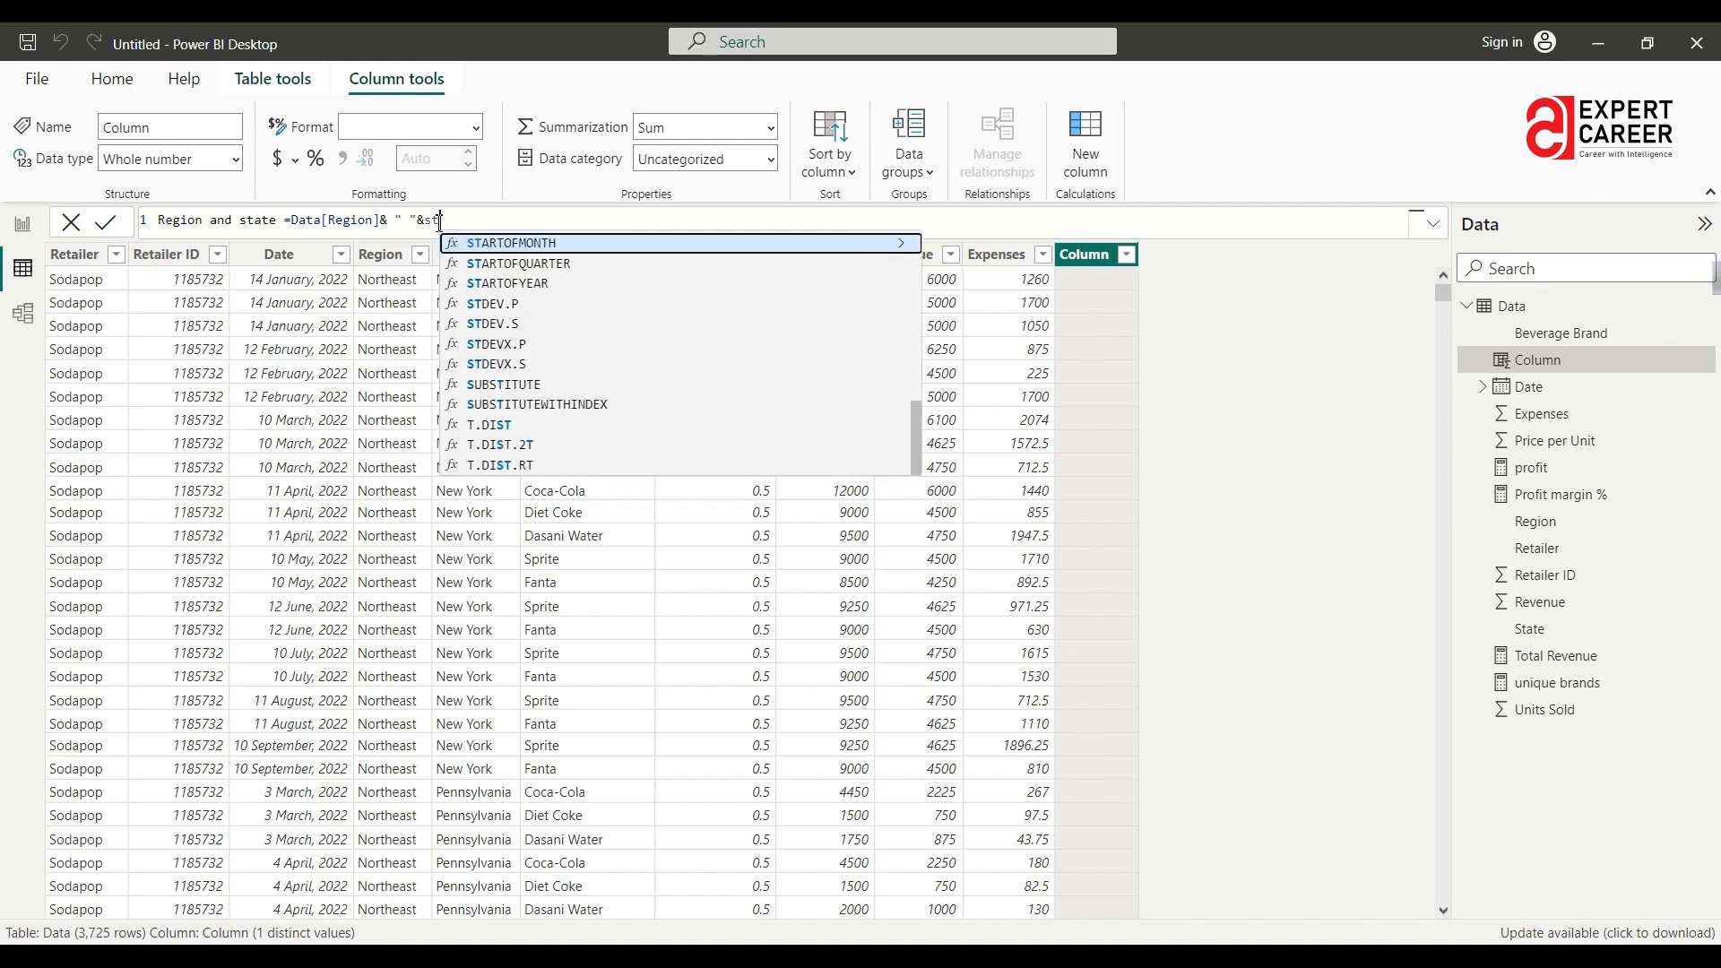
{"action": "left_click", "coordinate": [571, 271]}
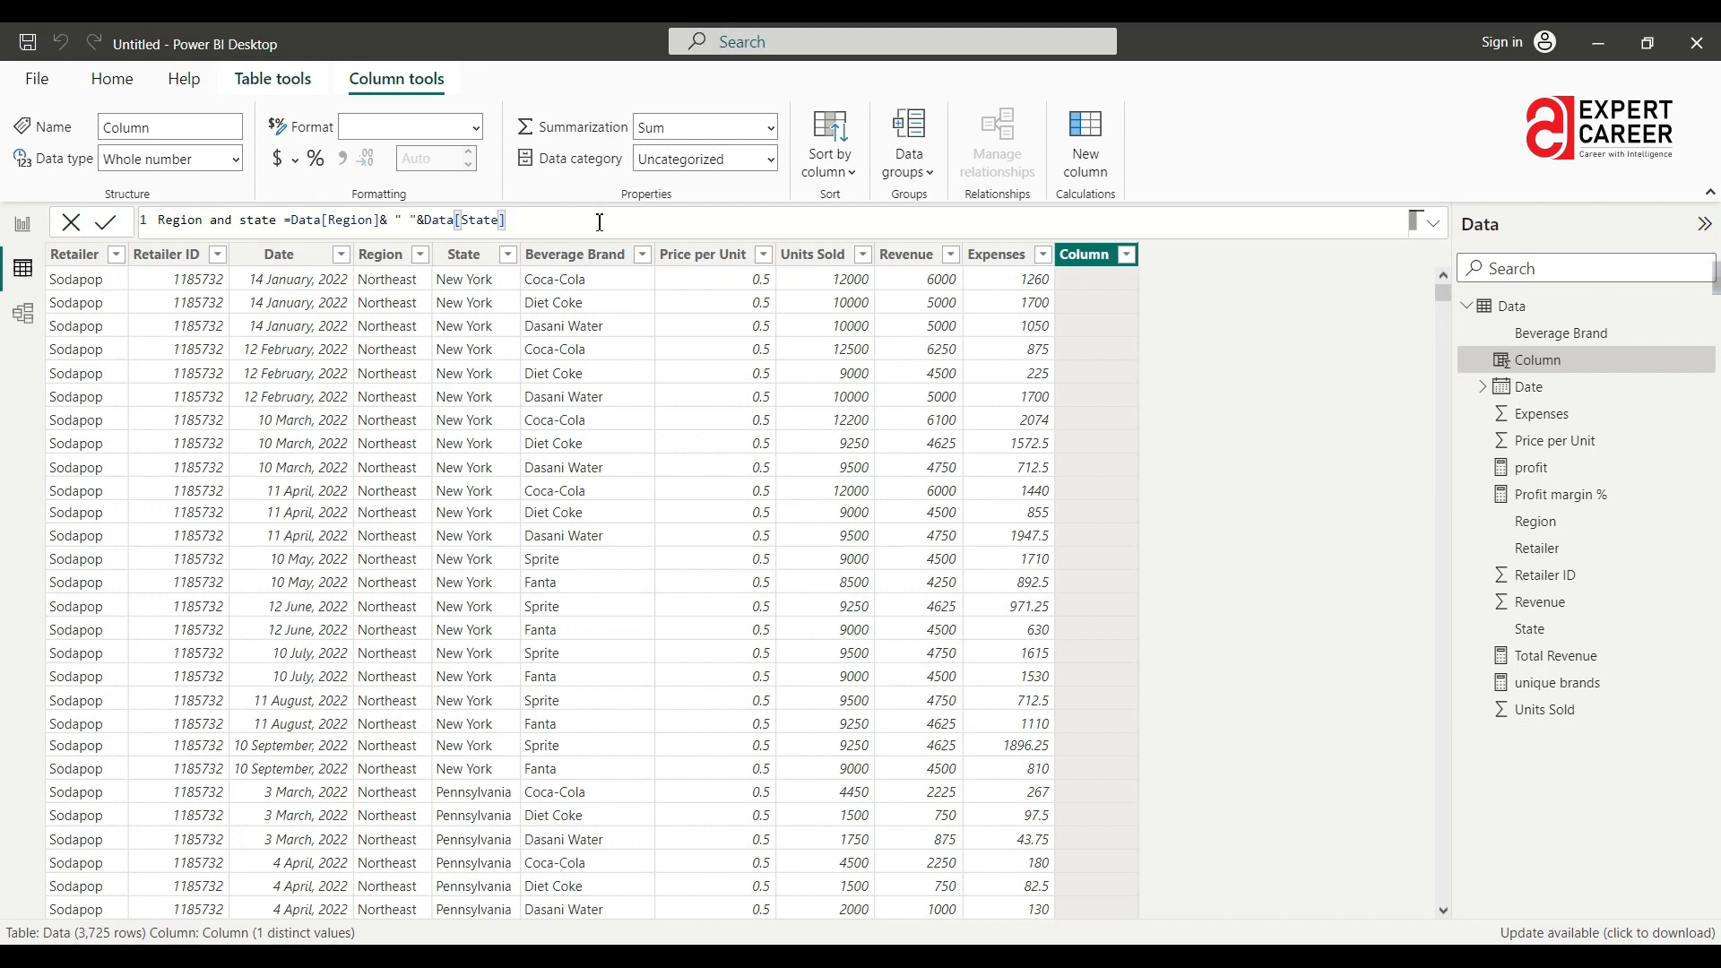
{"action": "key", "text": "Return"}
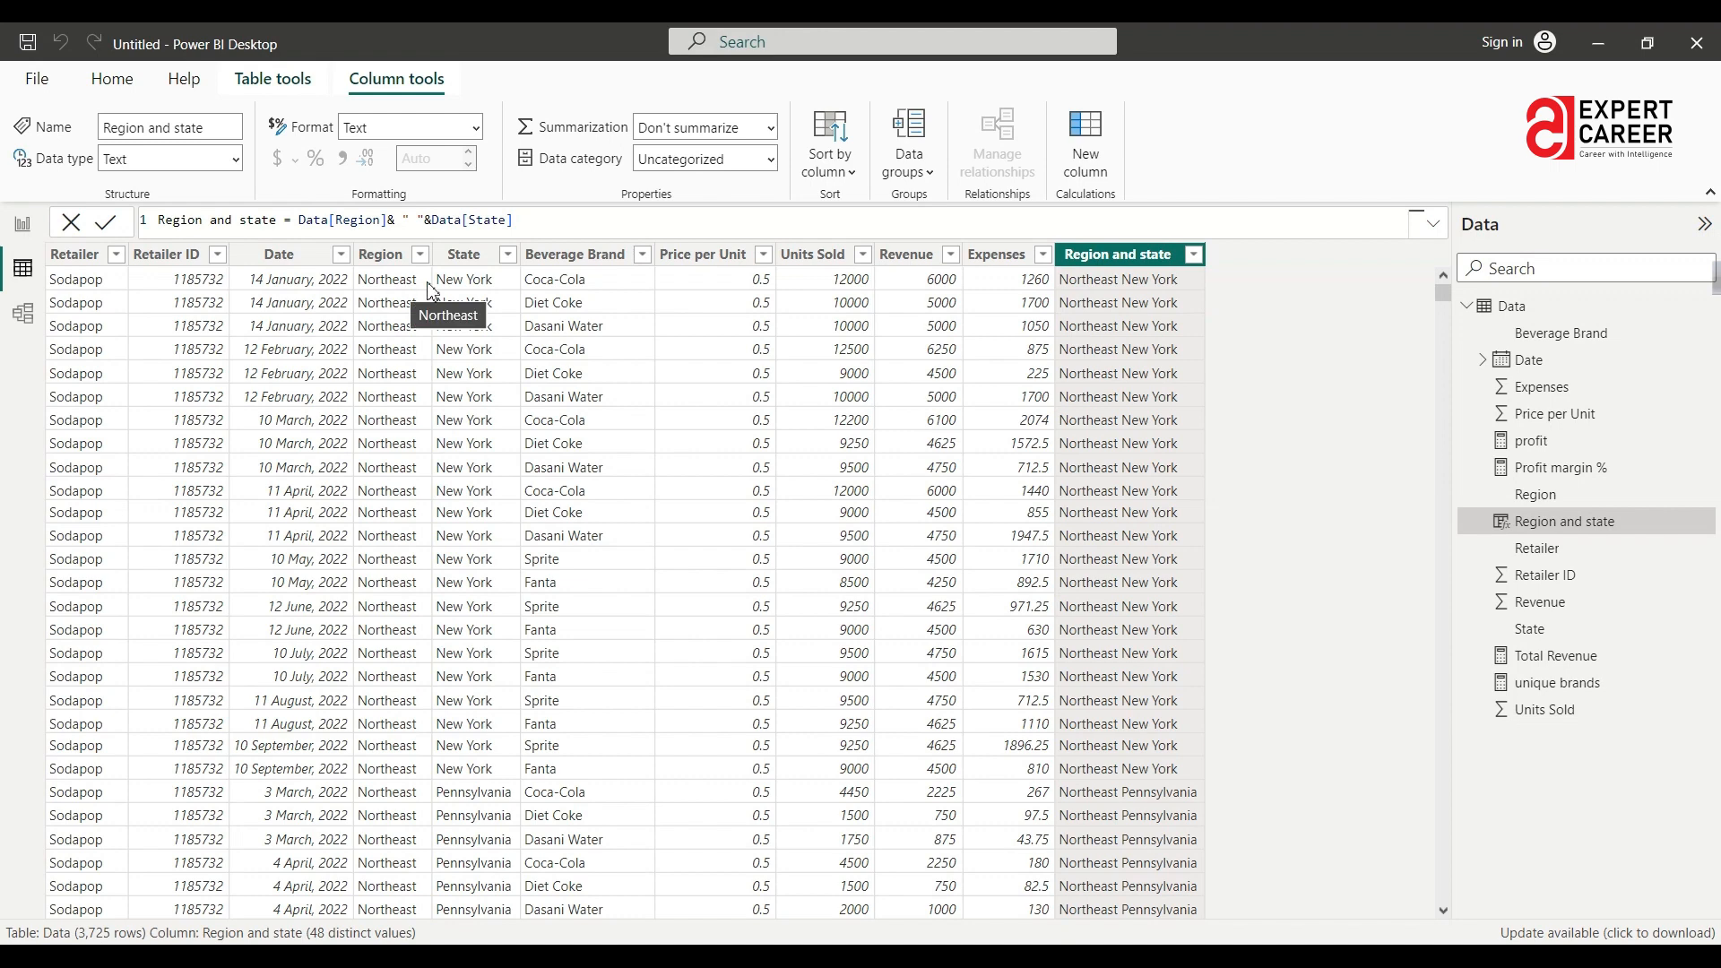
{"action": "left_click", "coordinate": [415, 222]}
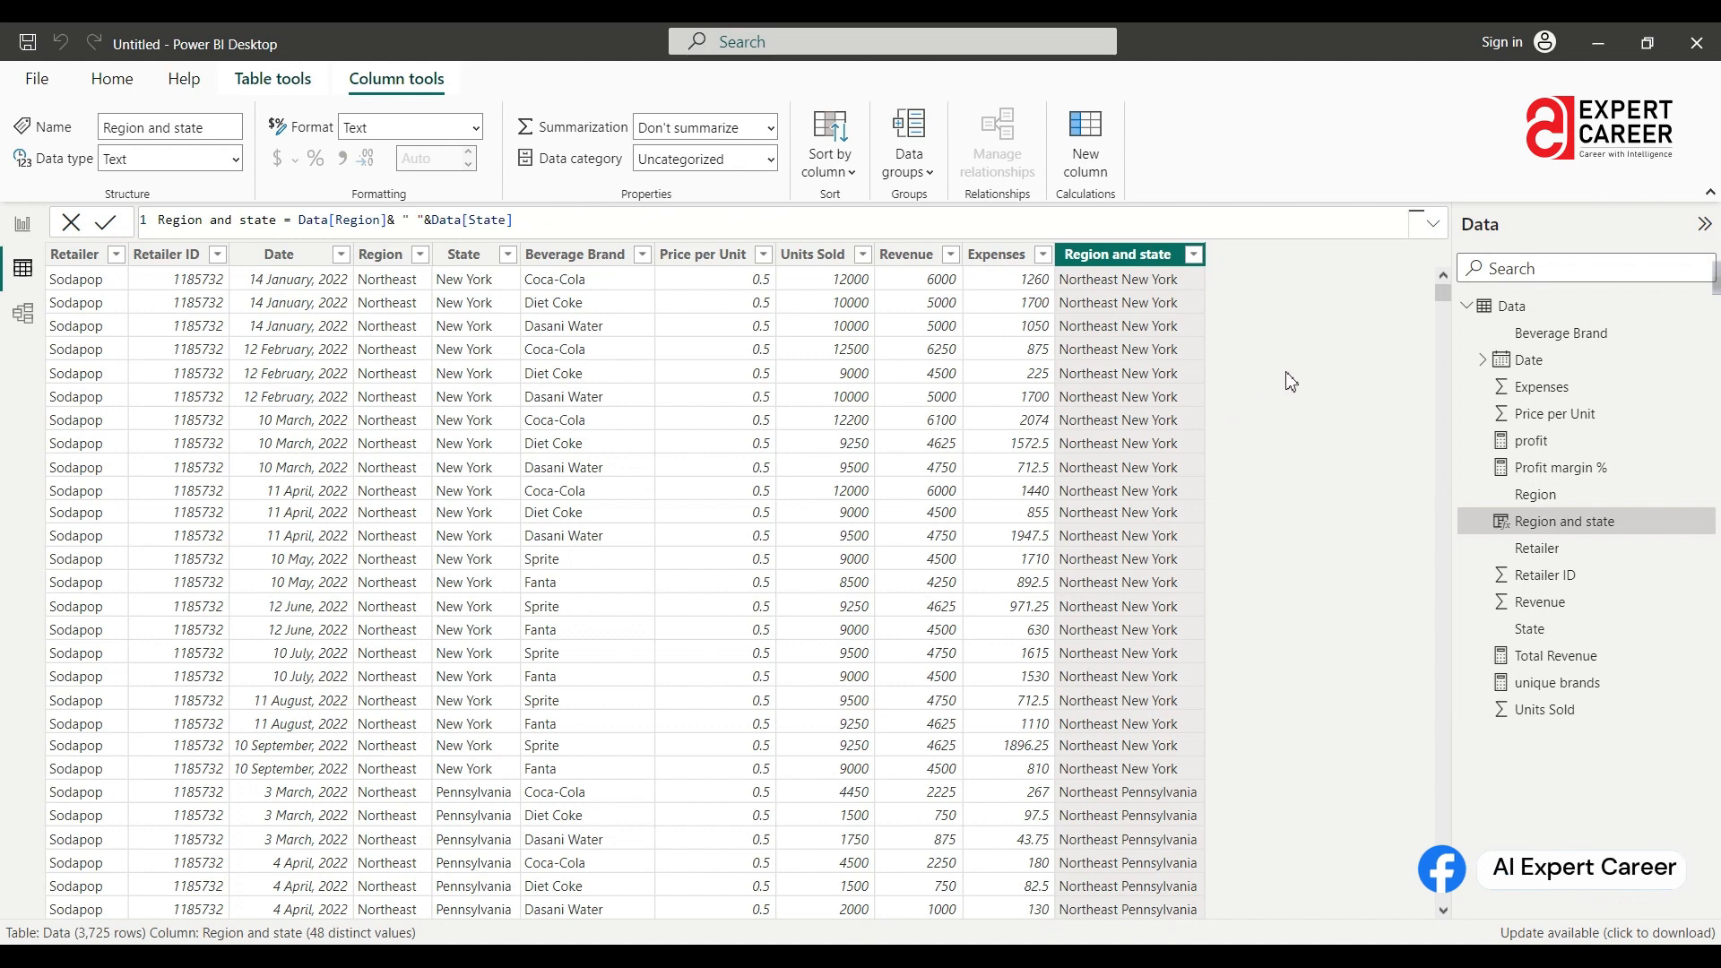
Add another calculated column to the Data table, and view the "What is DAX?" and "DAX functions" slides in the PowerPoint presentation.
{"action": "left_click", "coordinate": [1104, 139]}
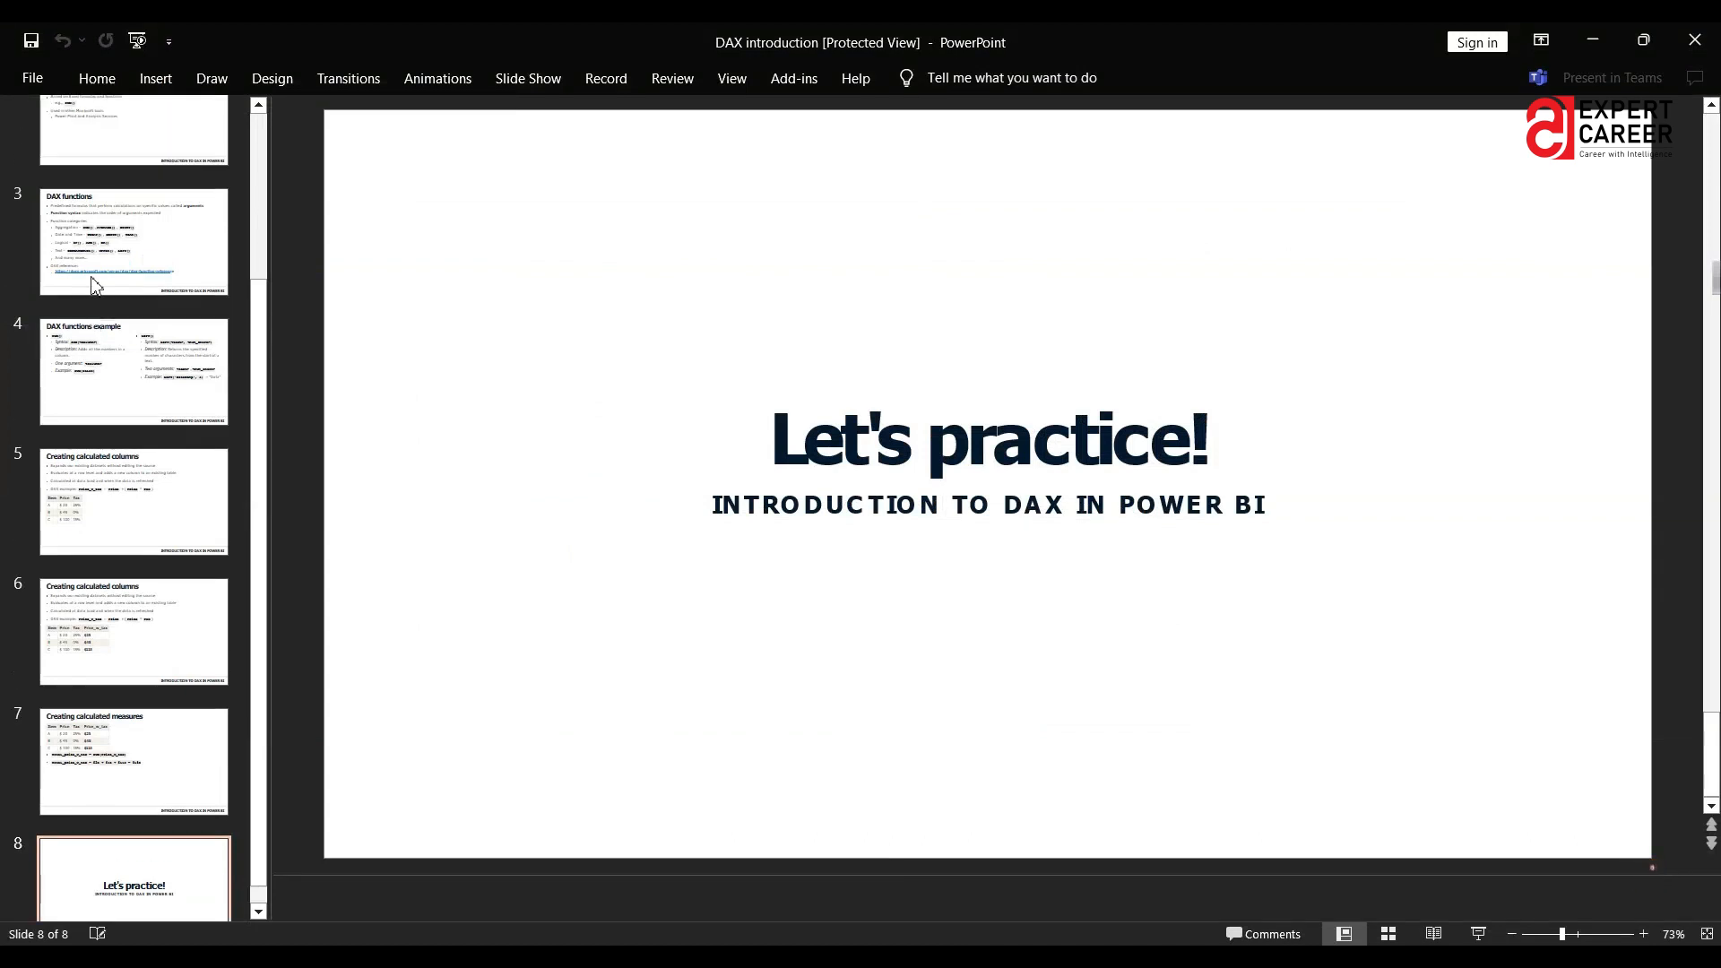
{"action": "scroll", "coordinate": [95, 285], "scroll_direction": "up", "scroll_amount": 3}
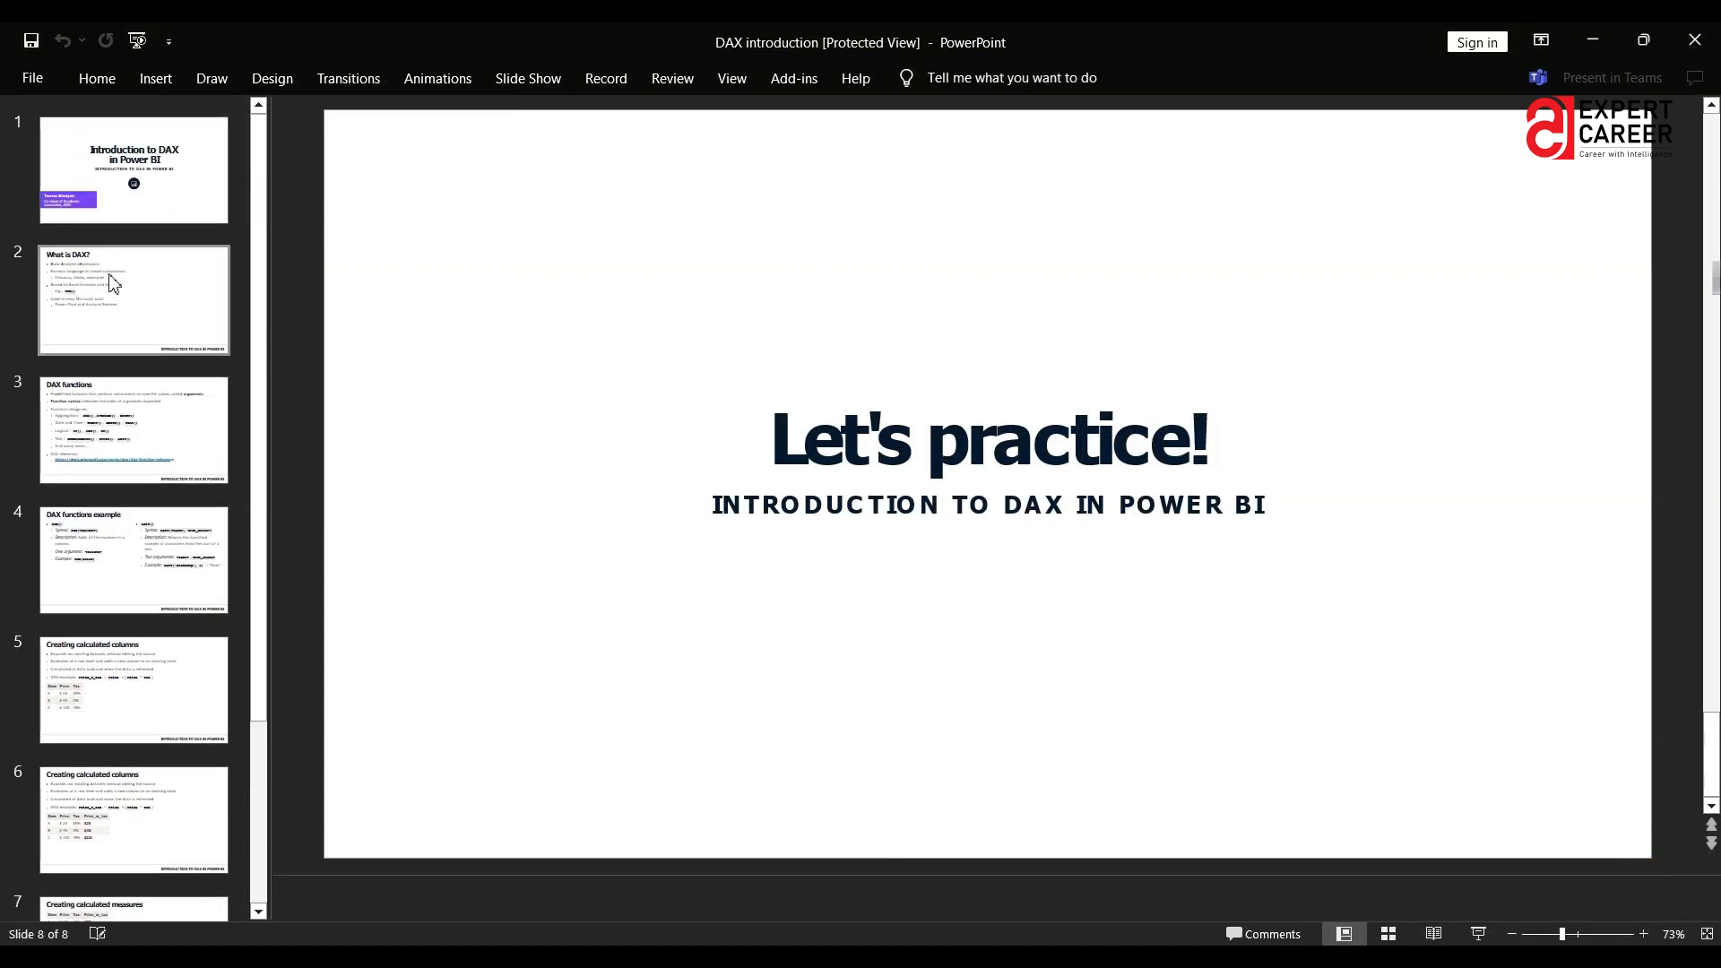
{"action": "left_click", "coordinate": [125, 314]}
{"action": "left_click", "coordinate": [63, 451]}
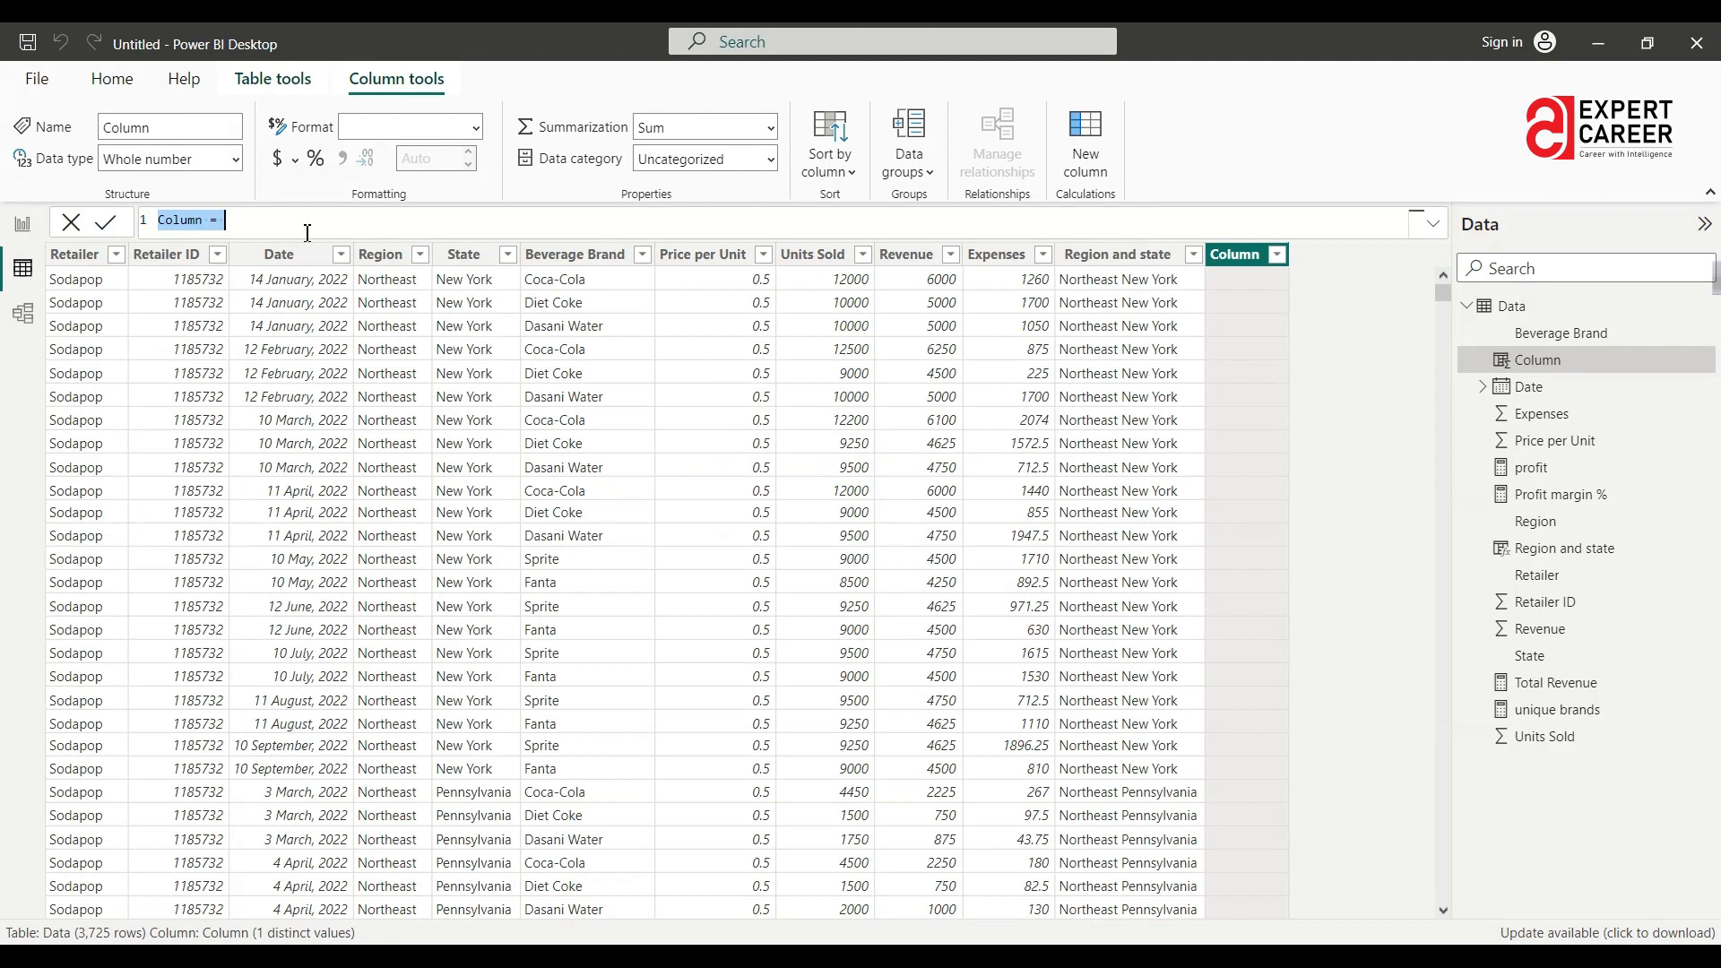
Name the new column Category and start its formula with an IF testing Data[Units Sold]<5000.
{"action": "type", "text": "Category ="}
{"action": "type", "text": "uni"}
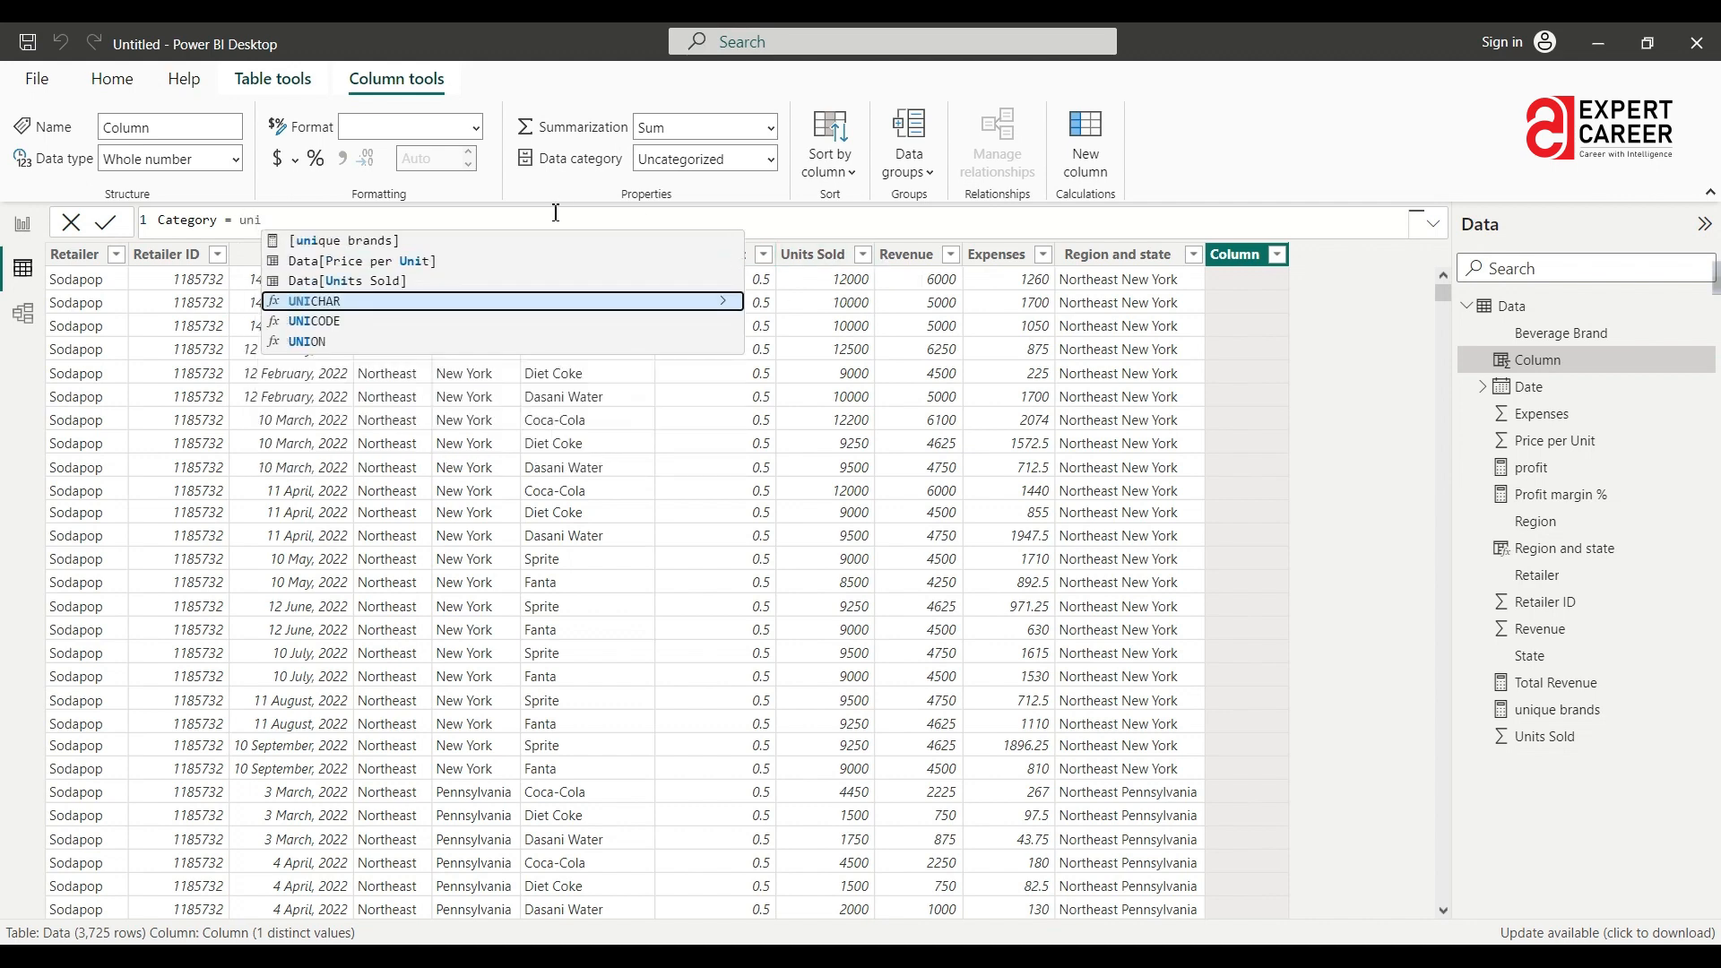
{"action": "left_click", "coordinate": [421, 281]}
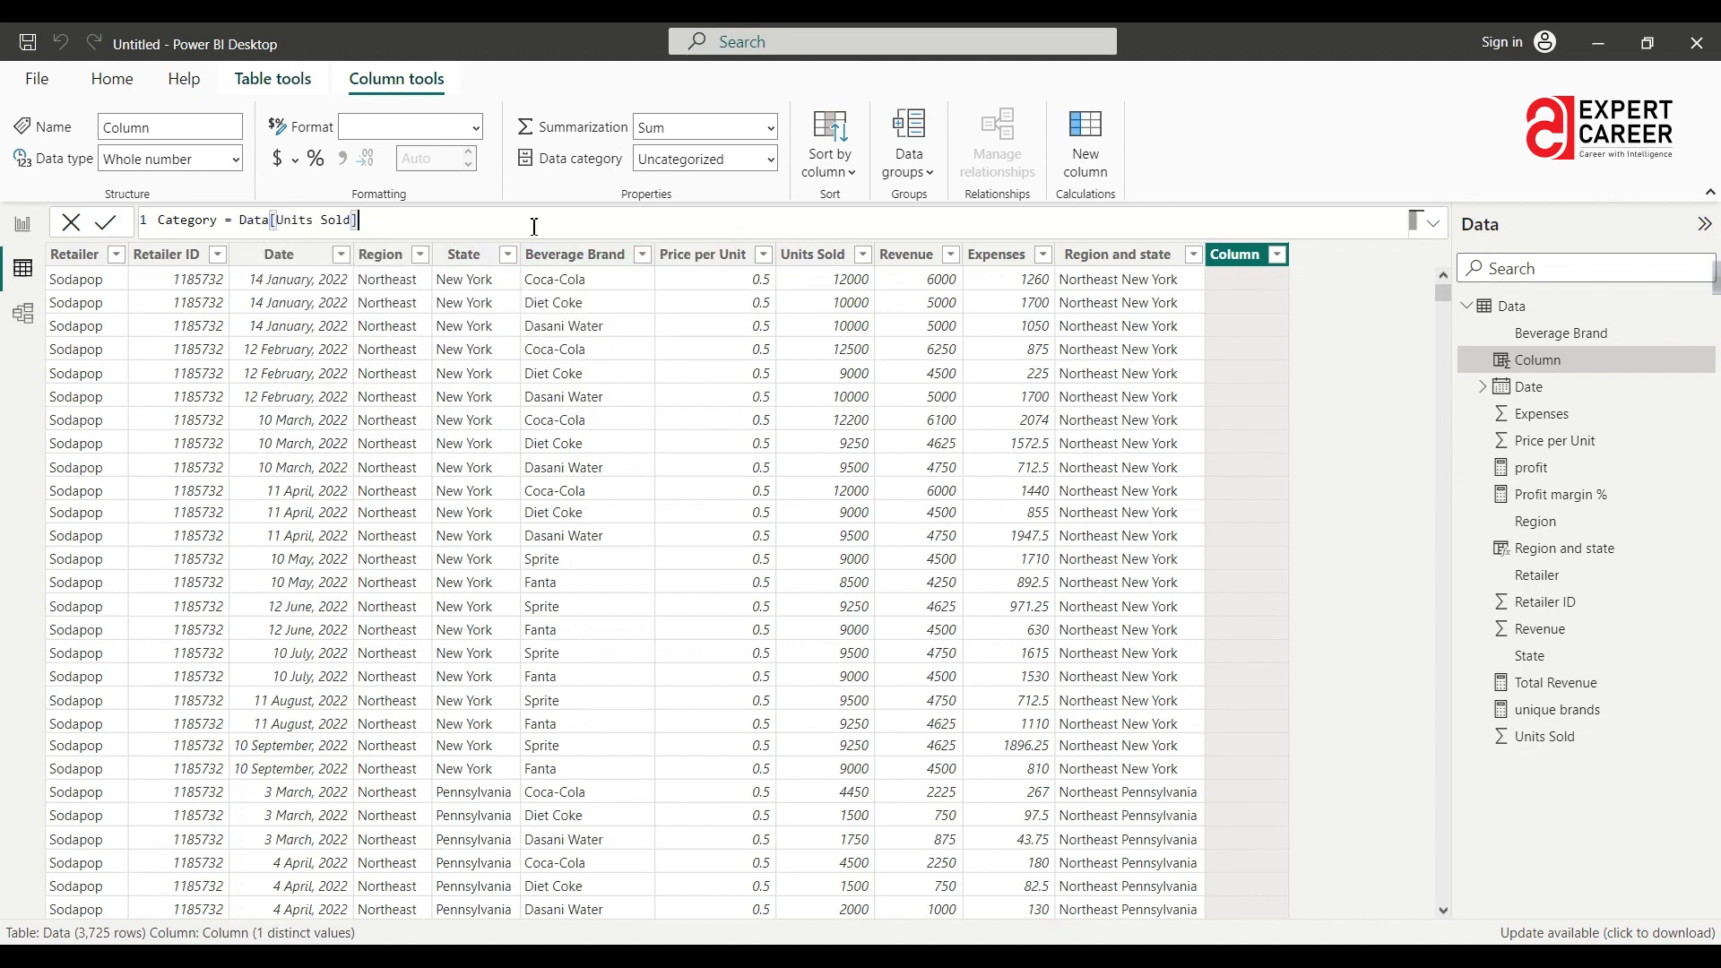
{"action": "left_click", "coordinate": [242, 222]}
{"action": "double_click", "coordinate": [243, 222]}
{"action": "type", "text": "IF"}
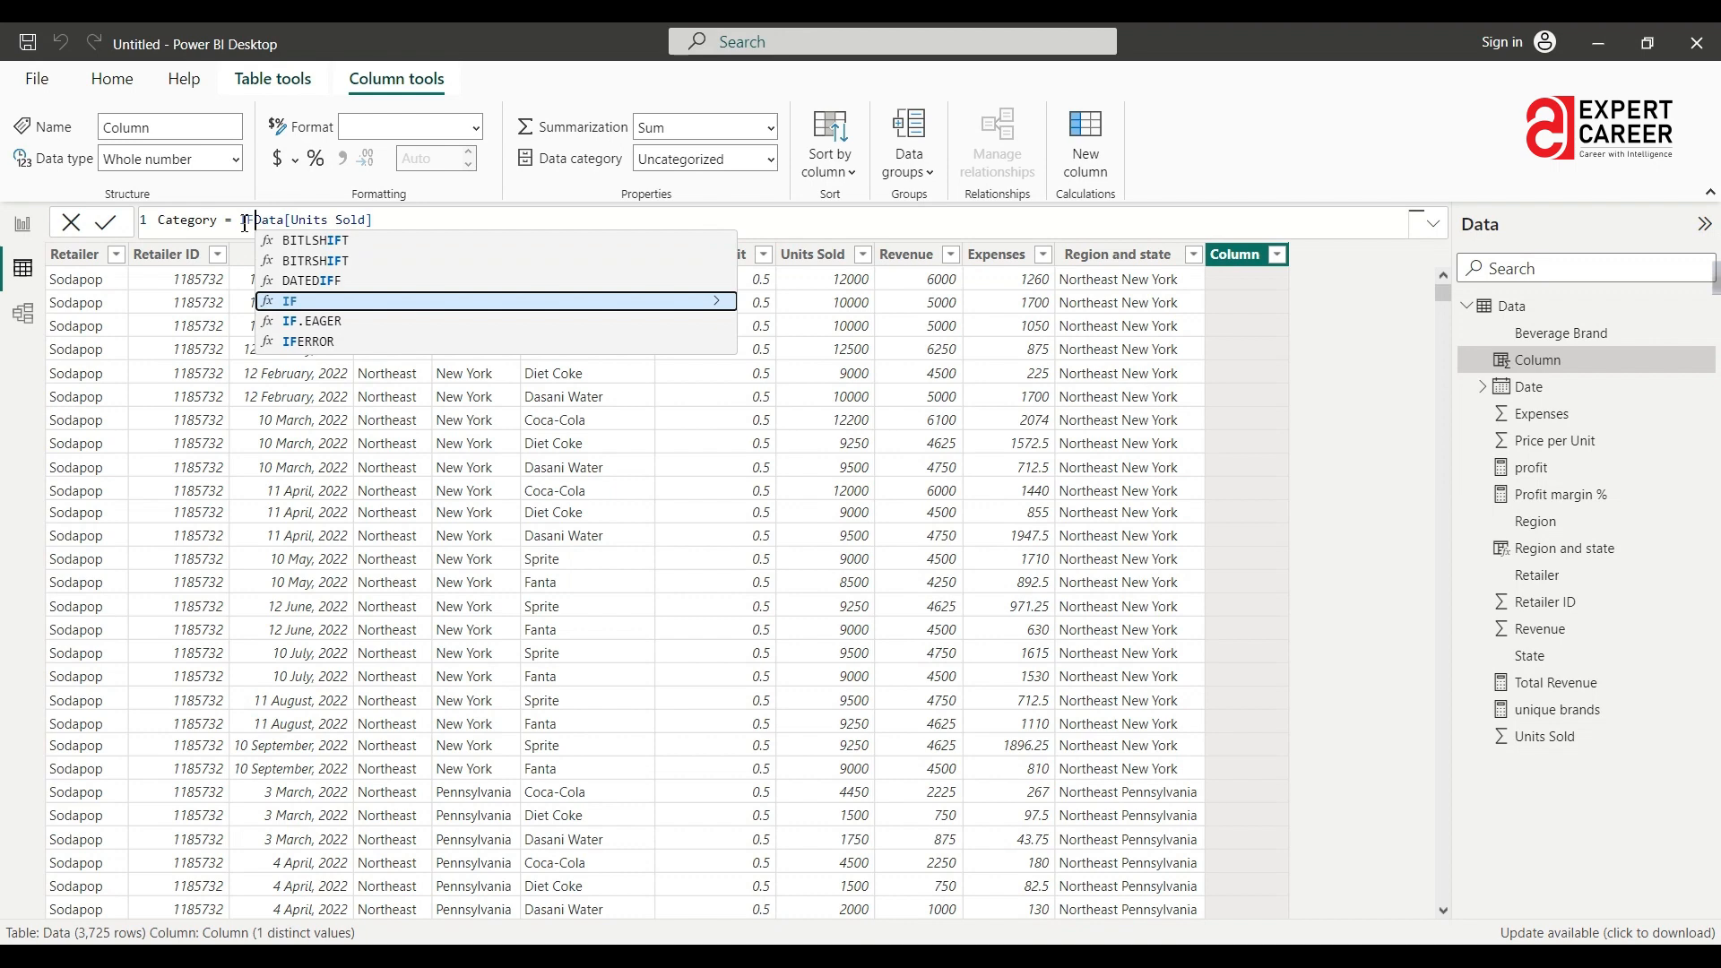
{"action": "type", "text": "("}
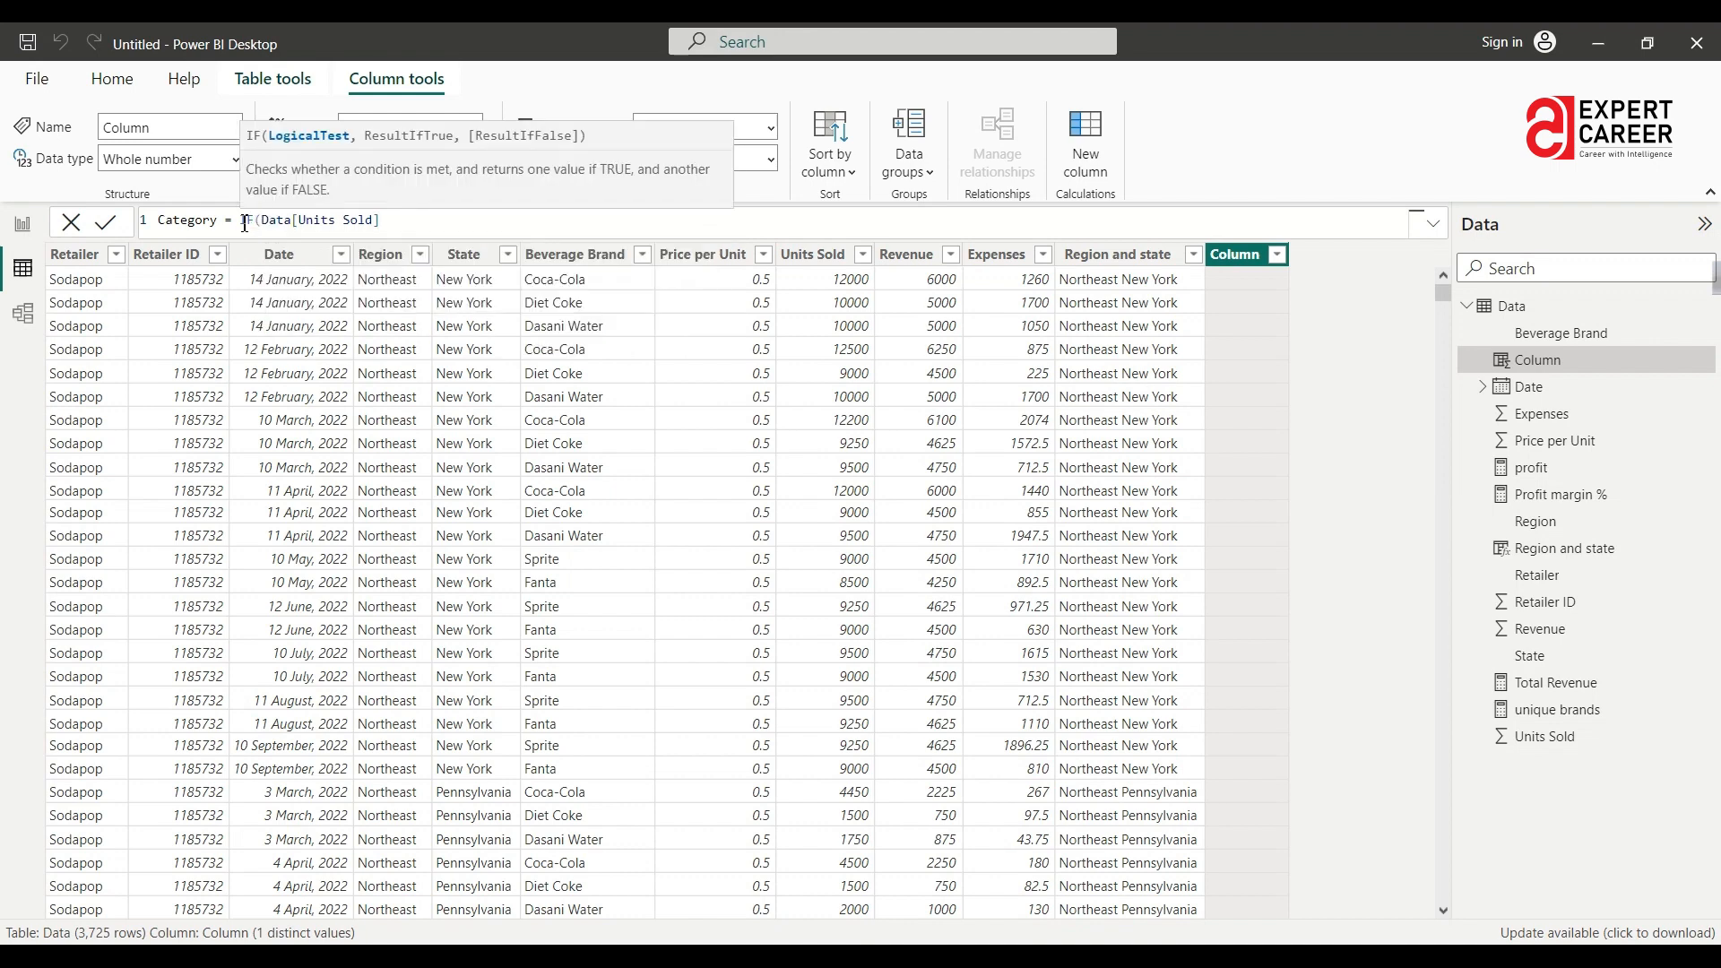
{"action": "left_click", "coordinate": [402, 222]}
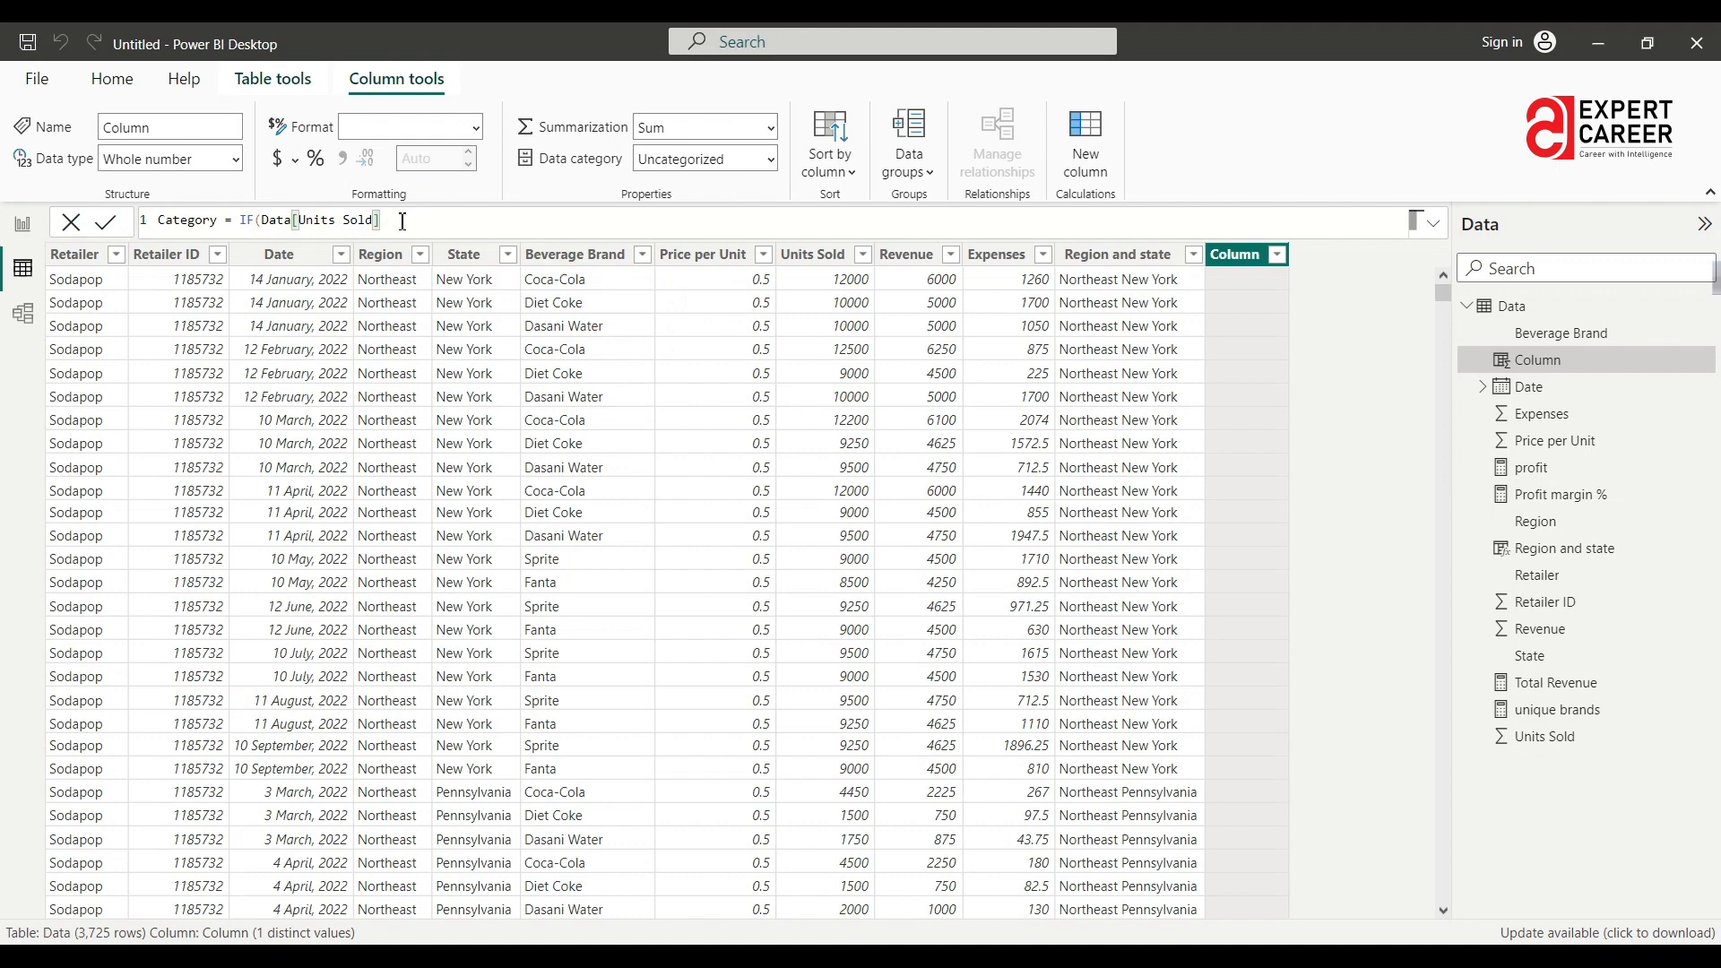
{"action": "type", "text": "<5000,"}
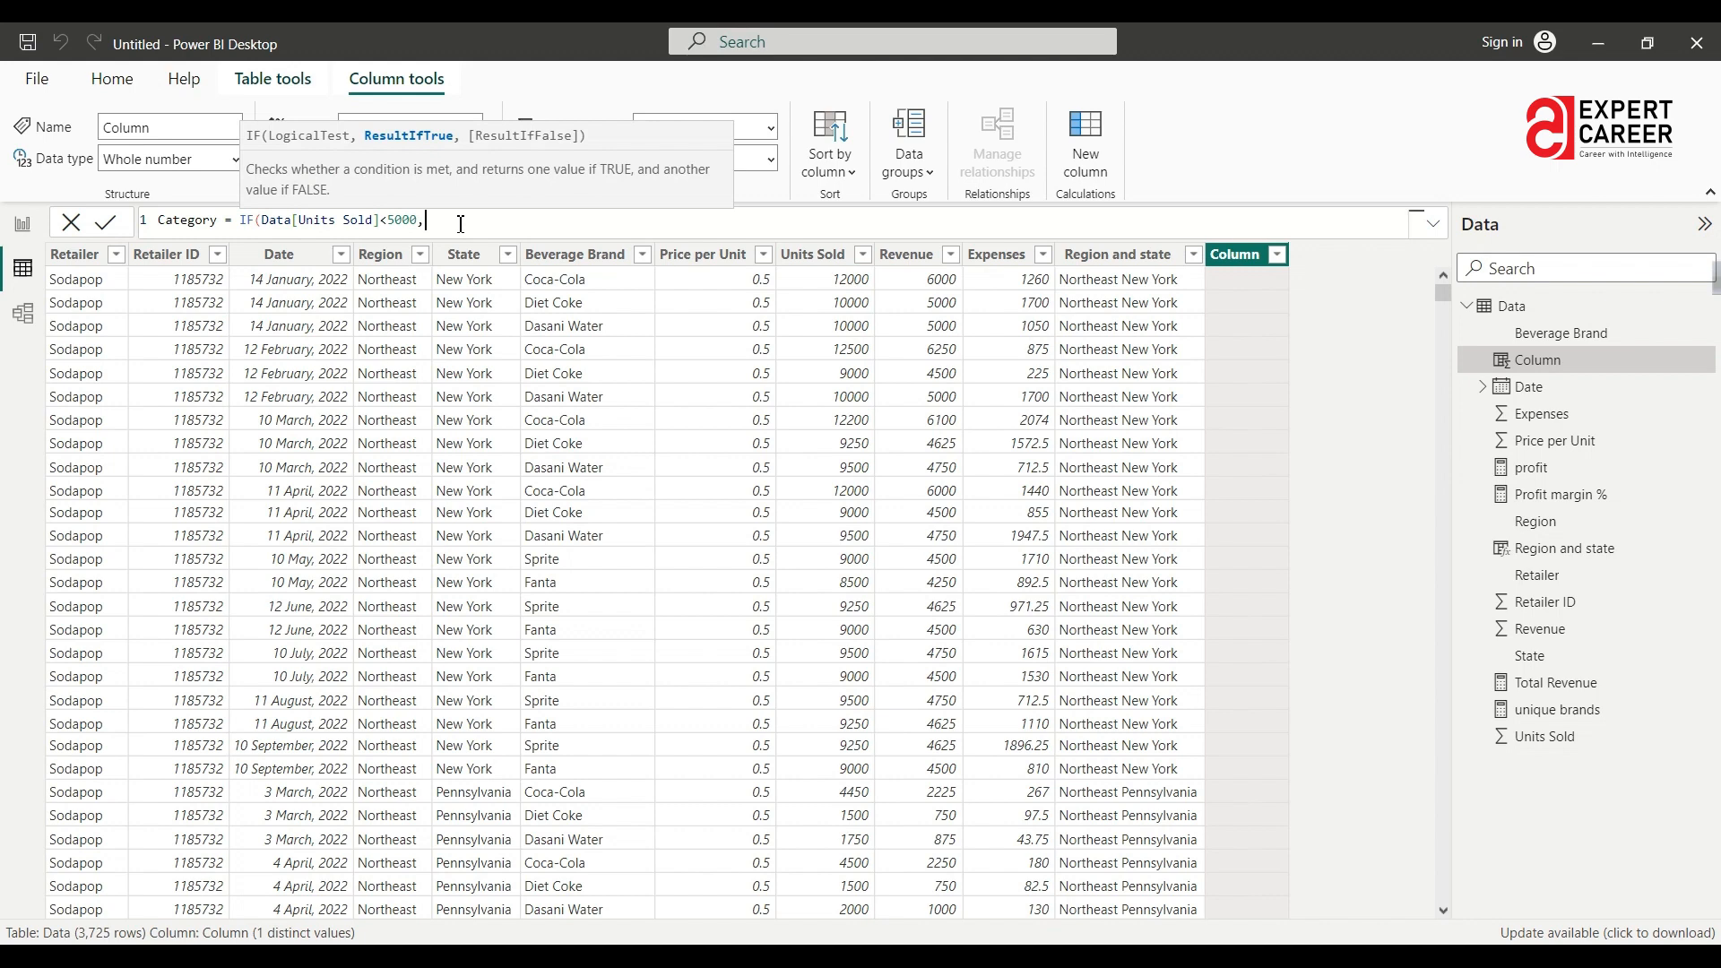
Complete the IF with "Small" as the true result and "Large" as the false result, and commit the Category column.
{"action": "type", "text": "\"Small\","}
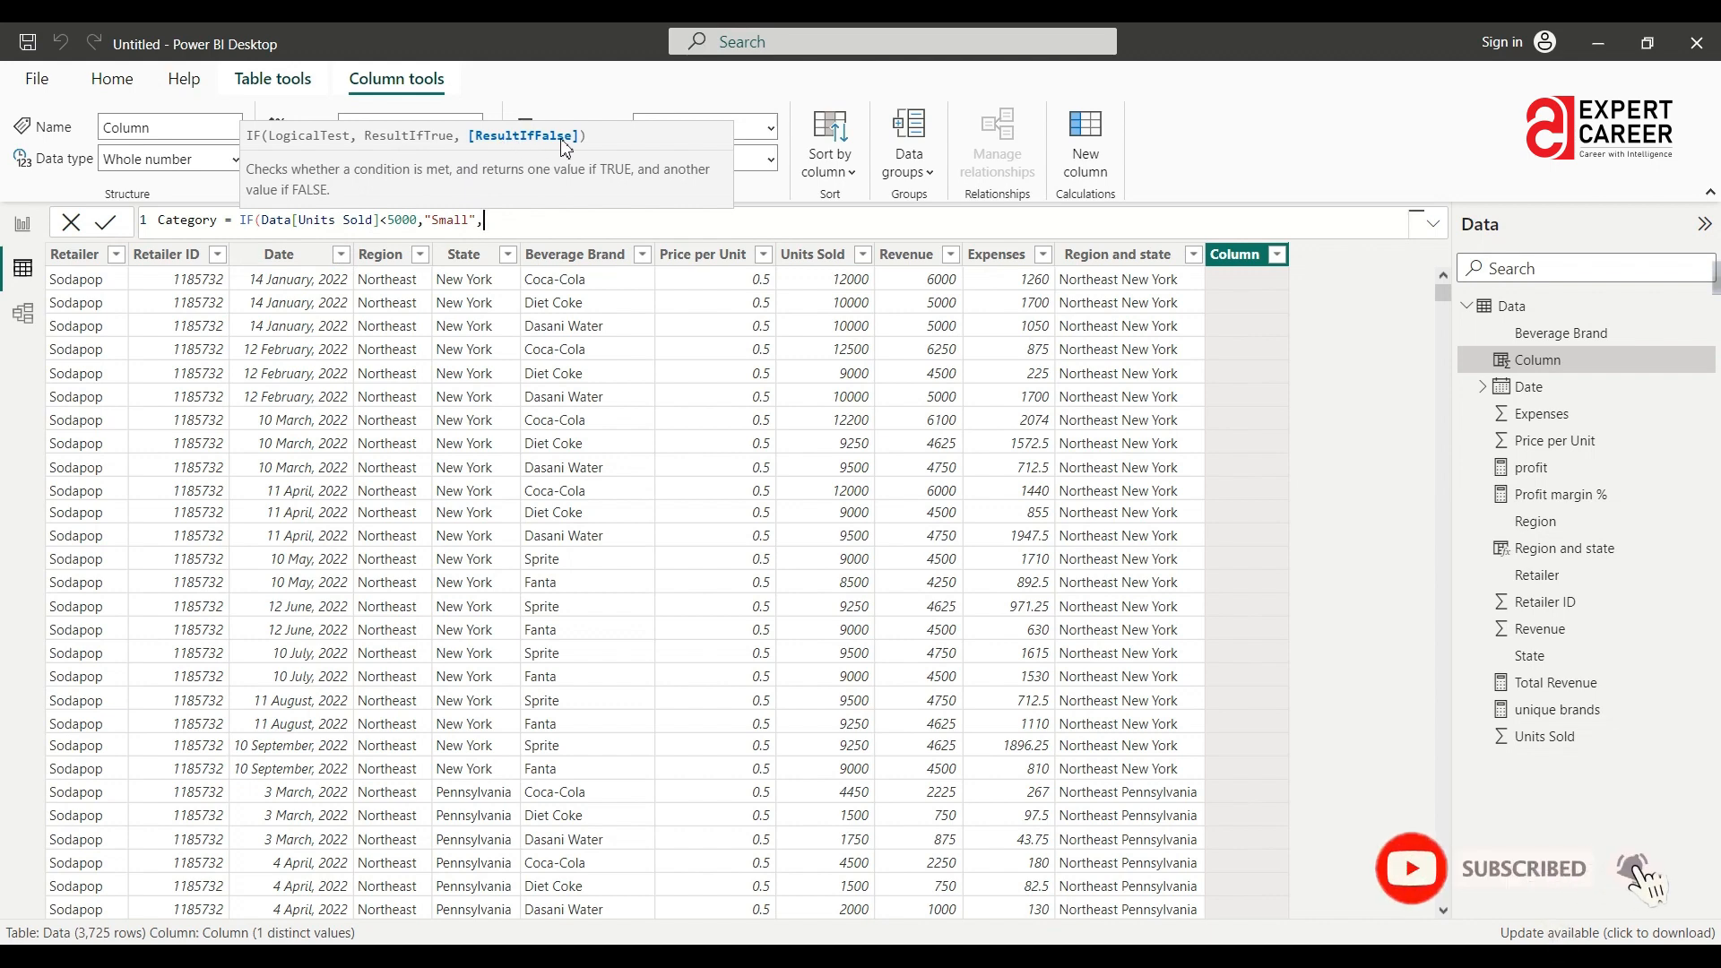
{"action": "type", "text": "Large"}
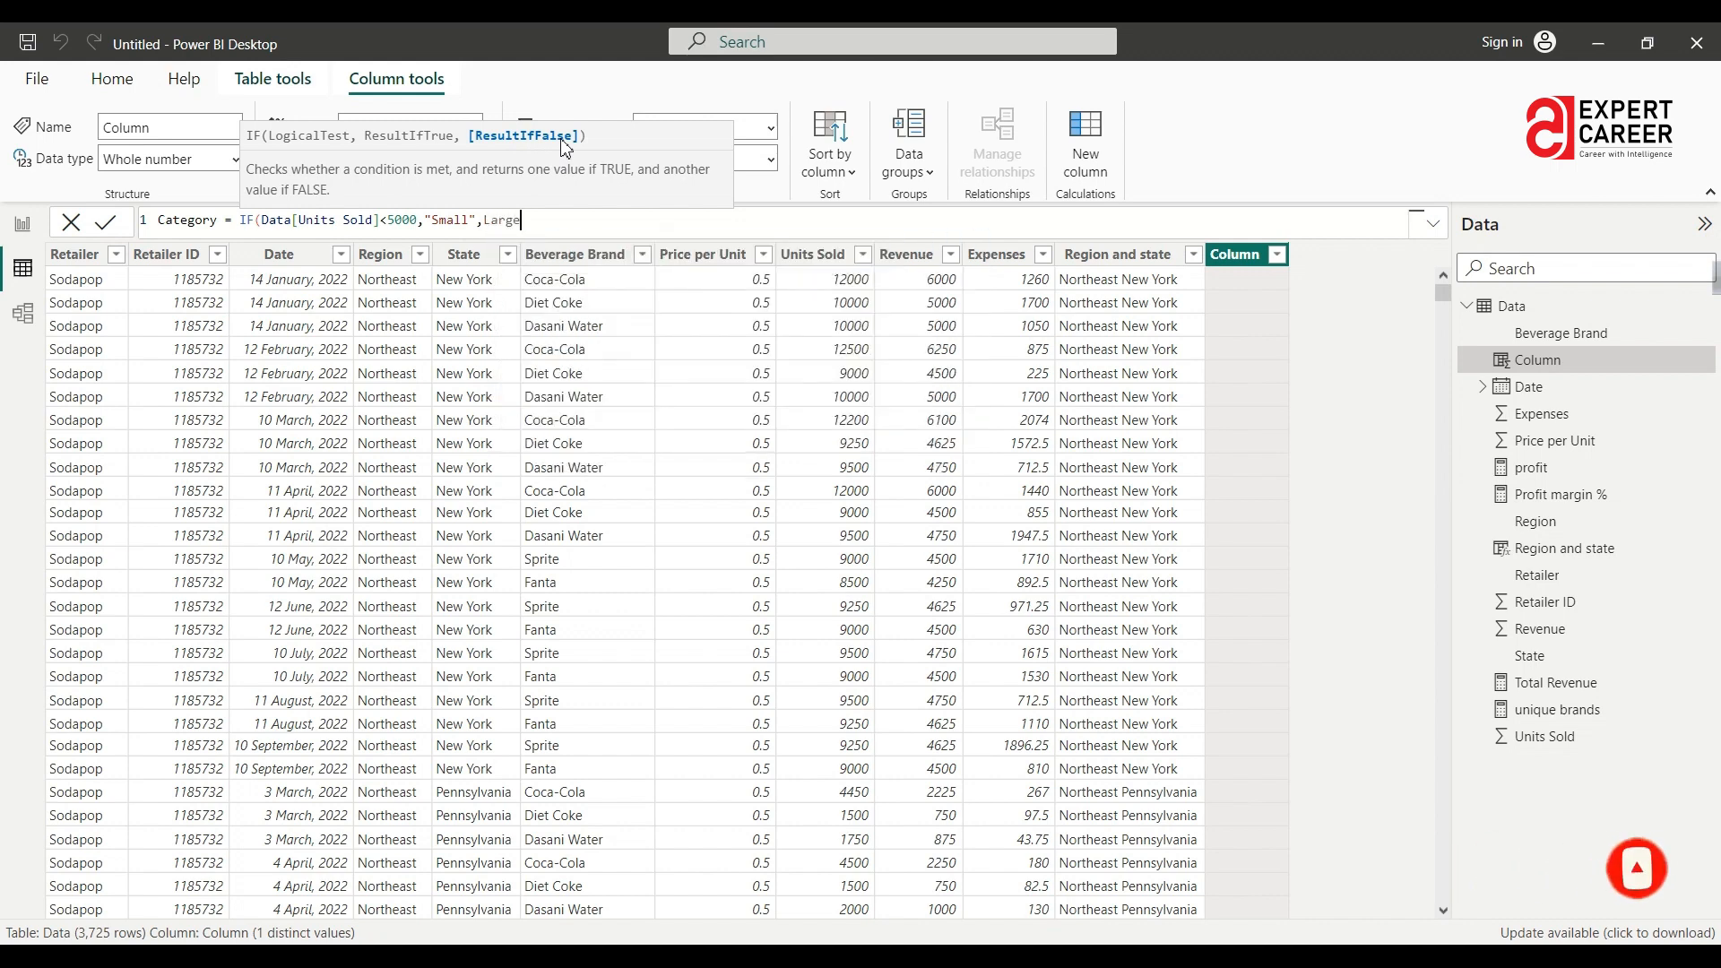
{"action": "left_click", "coordinate": [486, 220]}
{"action": "double_click", "coordinate": [491, 219]}
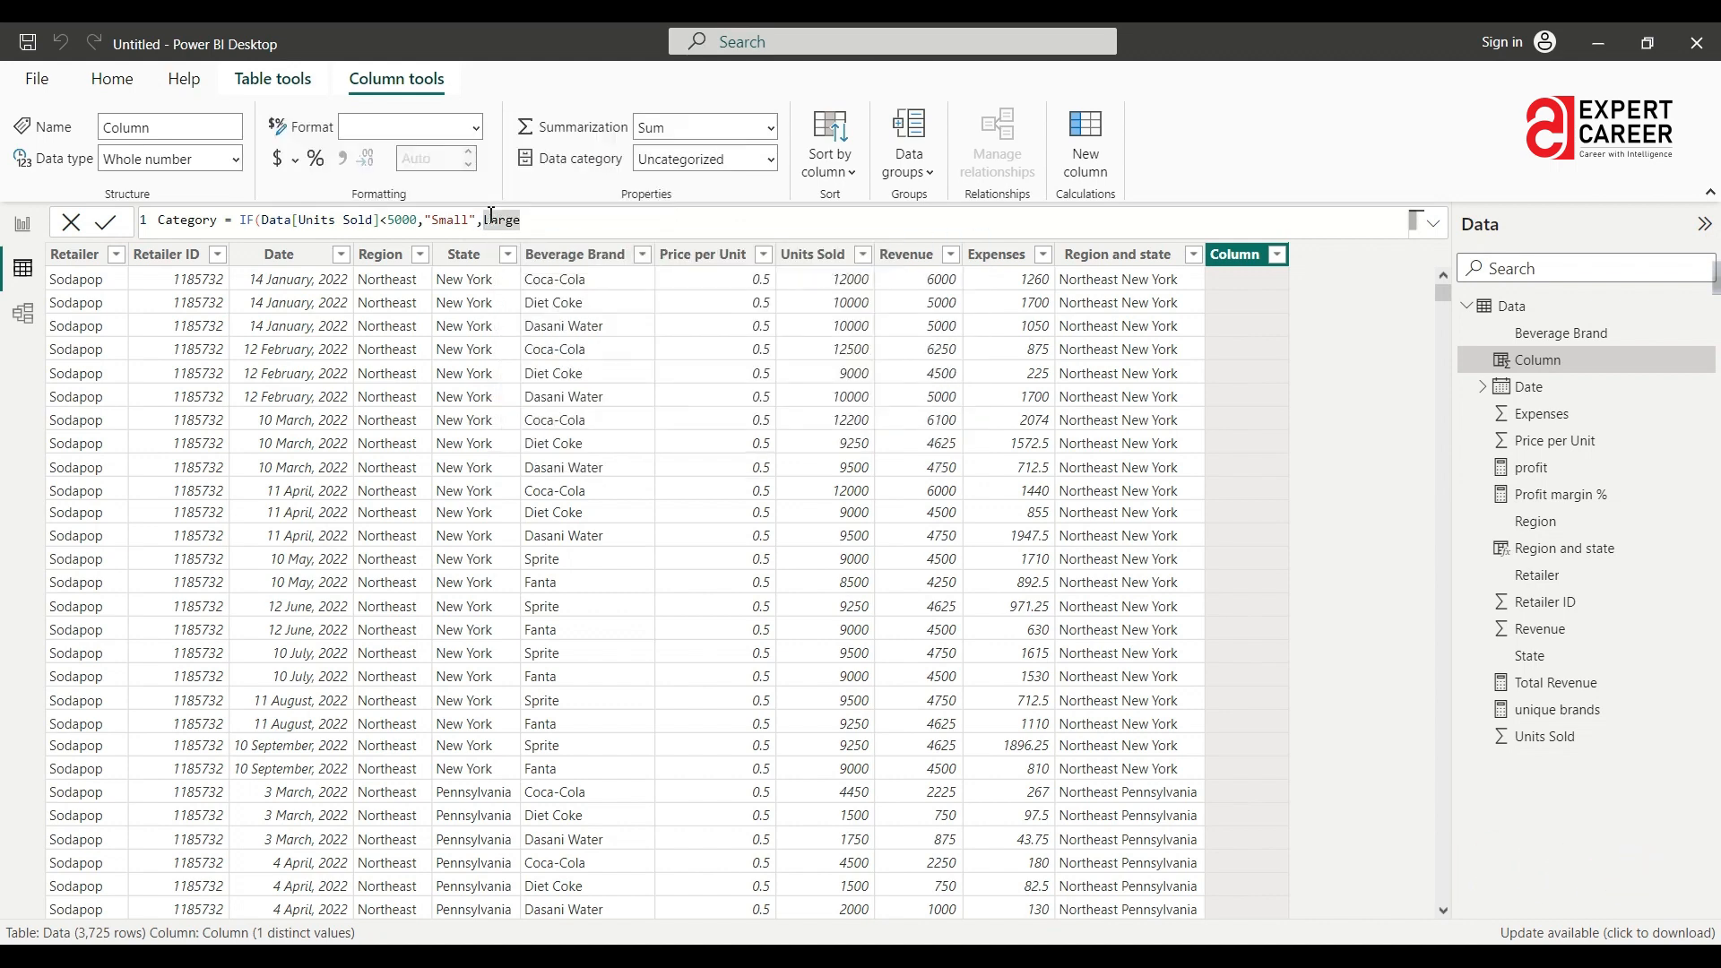
{"action": "left_click", "coordinate": [491, 220]}
{"action": "type", "text": "\""}
{"action": "double_click", "coordinate": [490, 220]}
{"action": "type", "text": "\")"}
{"action": "key", "text": "Return"}
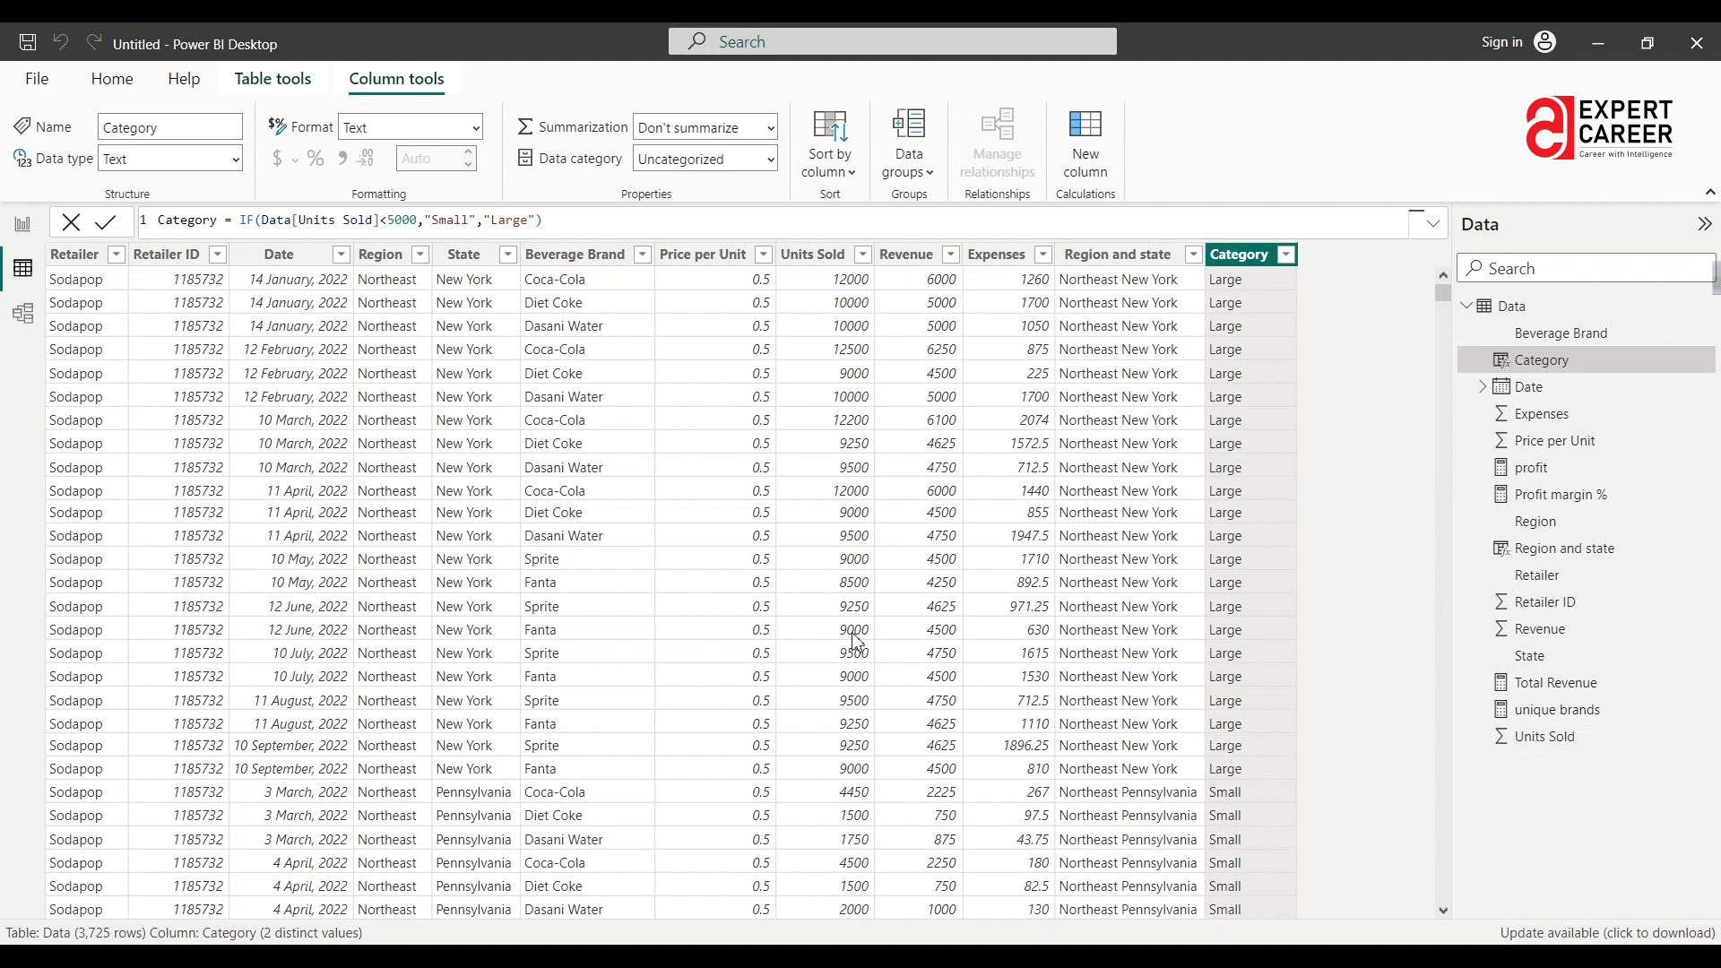
Reopen the Category column's formula and insert a nested IF testing Data[Units Sold]<10000 before the "Large" result.
{"action": "left_click", "coordinate": [816, 254]}
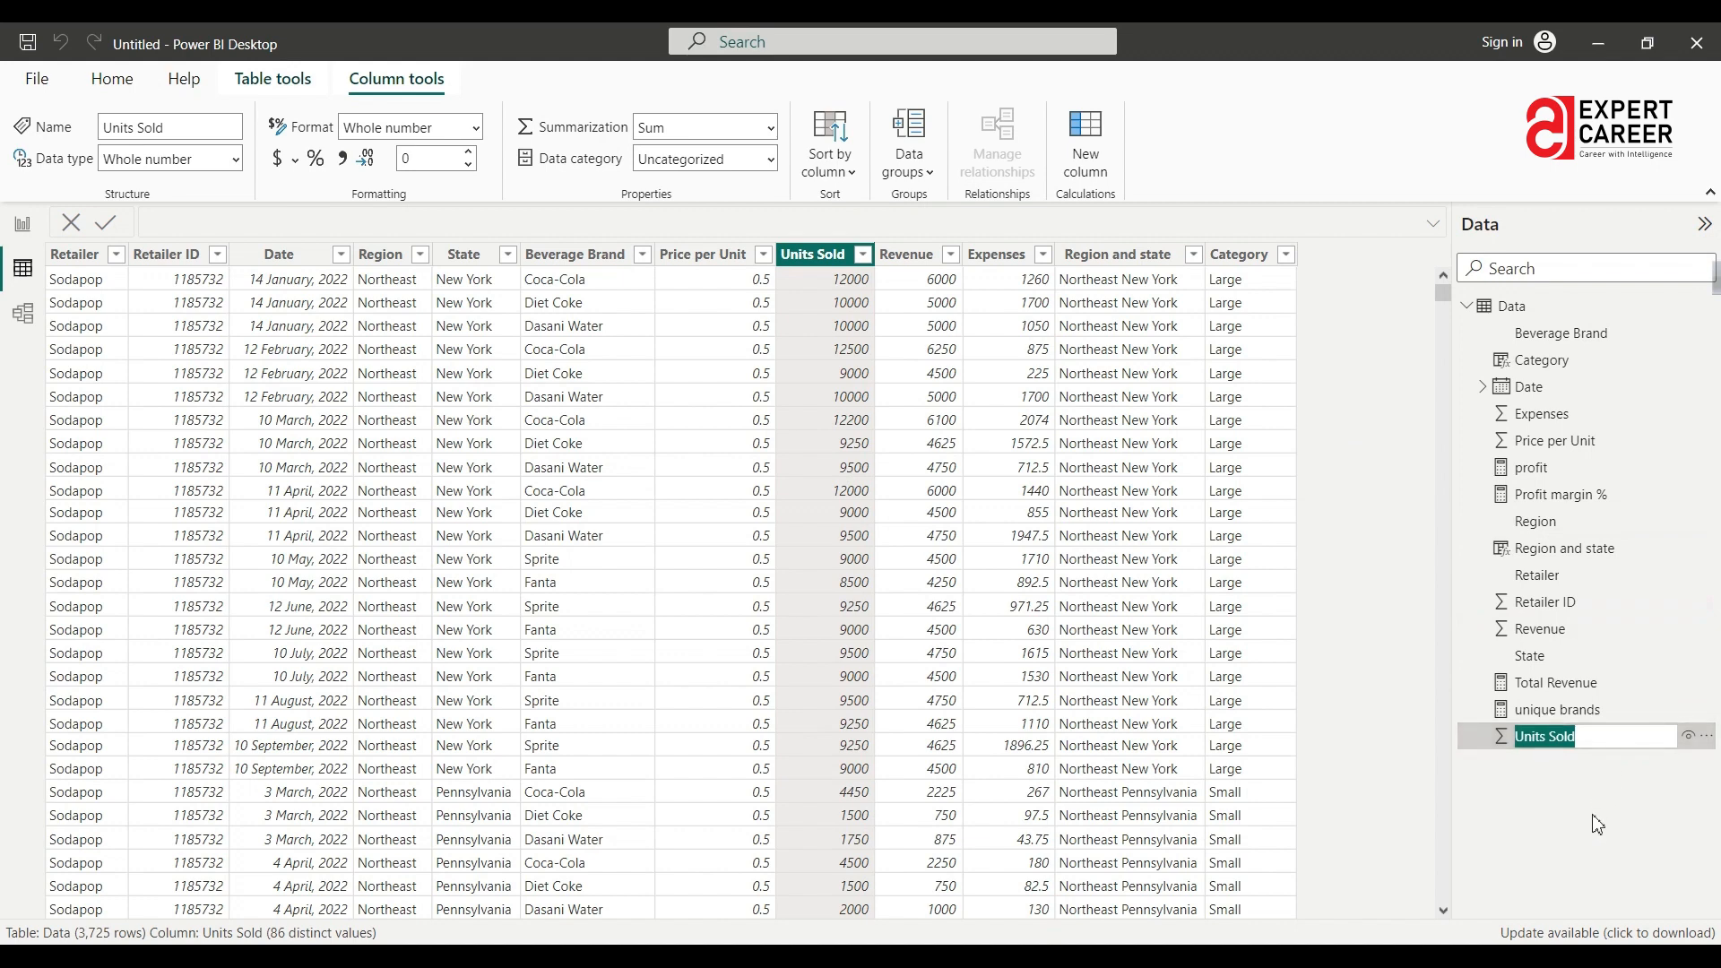
{"action": "double_click", "coordinate": [1546, 361]}
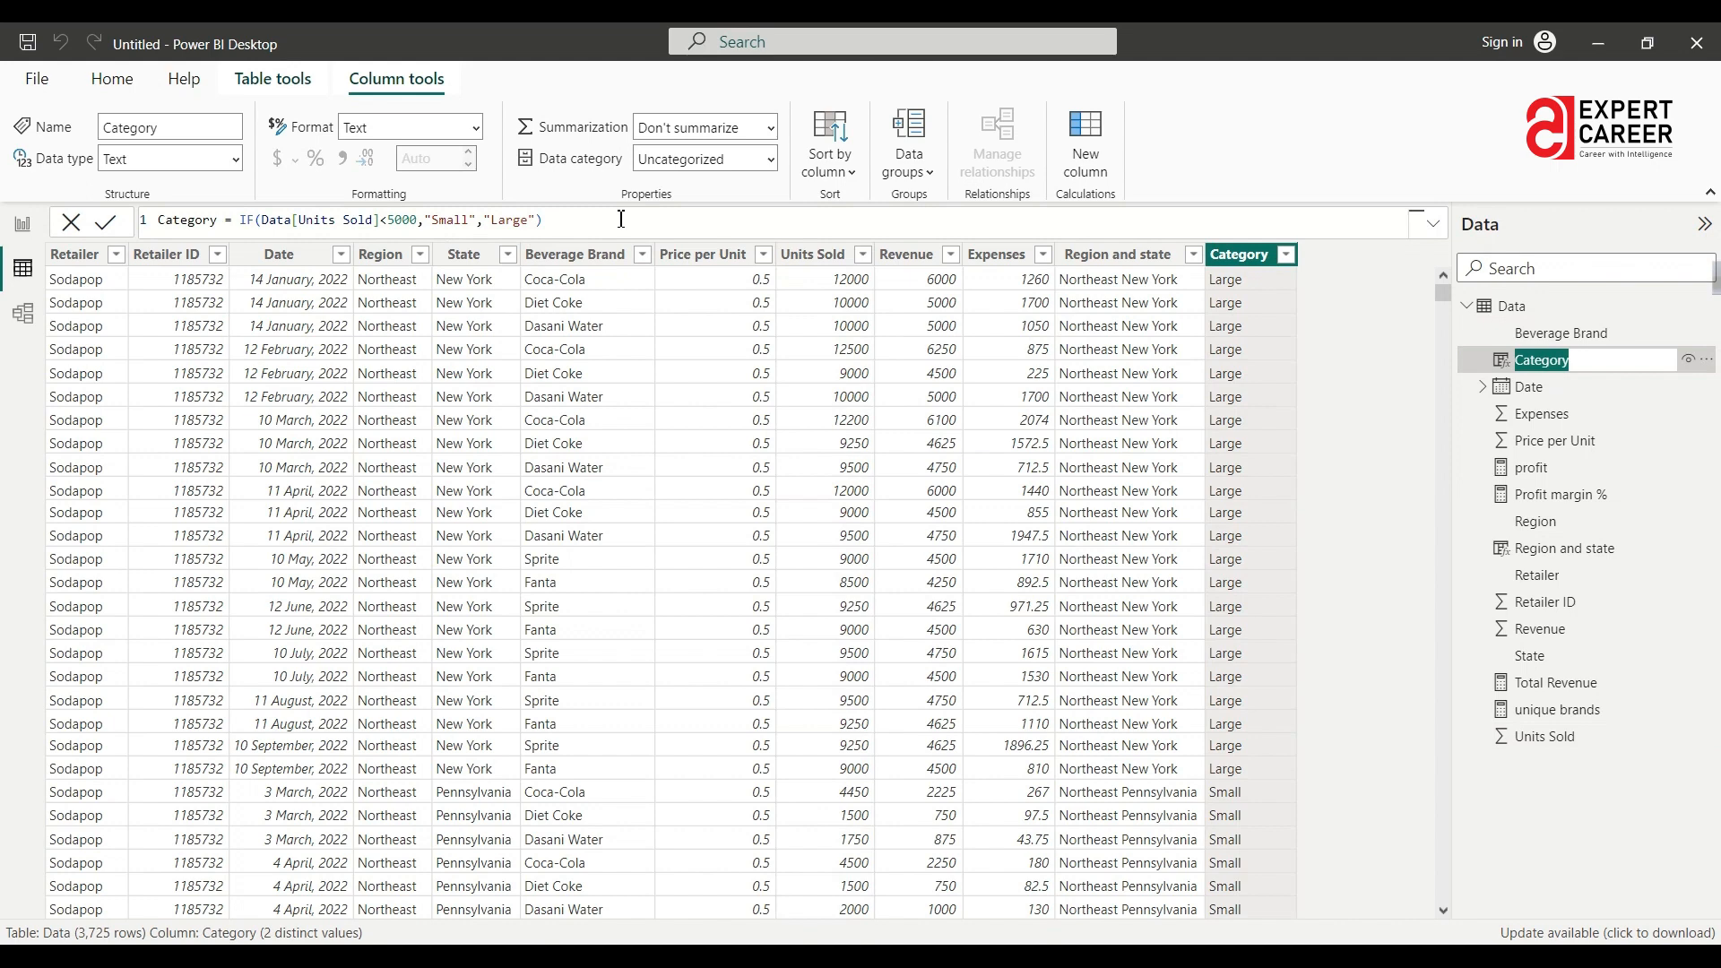
{"action": "left_click", "coordinate": [483, 223]}
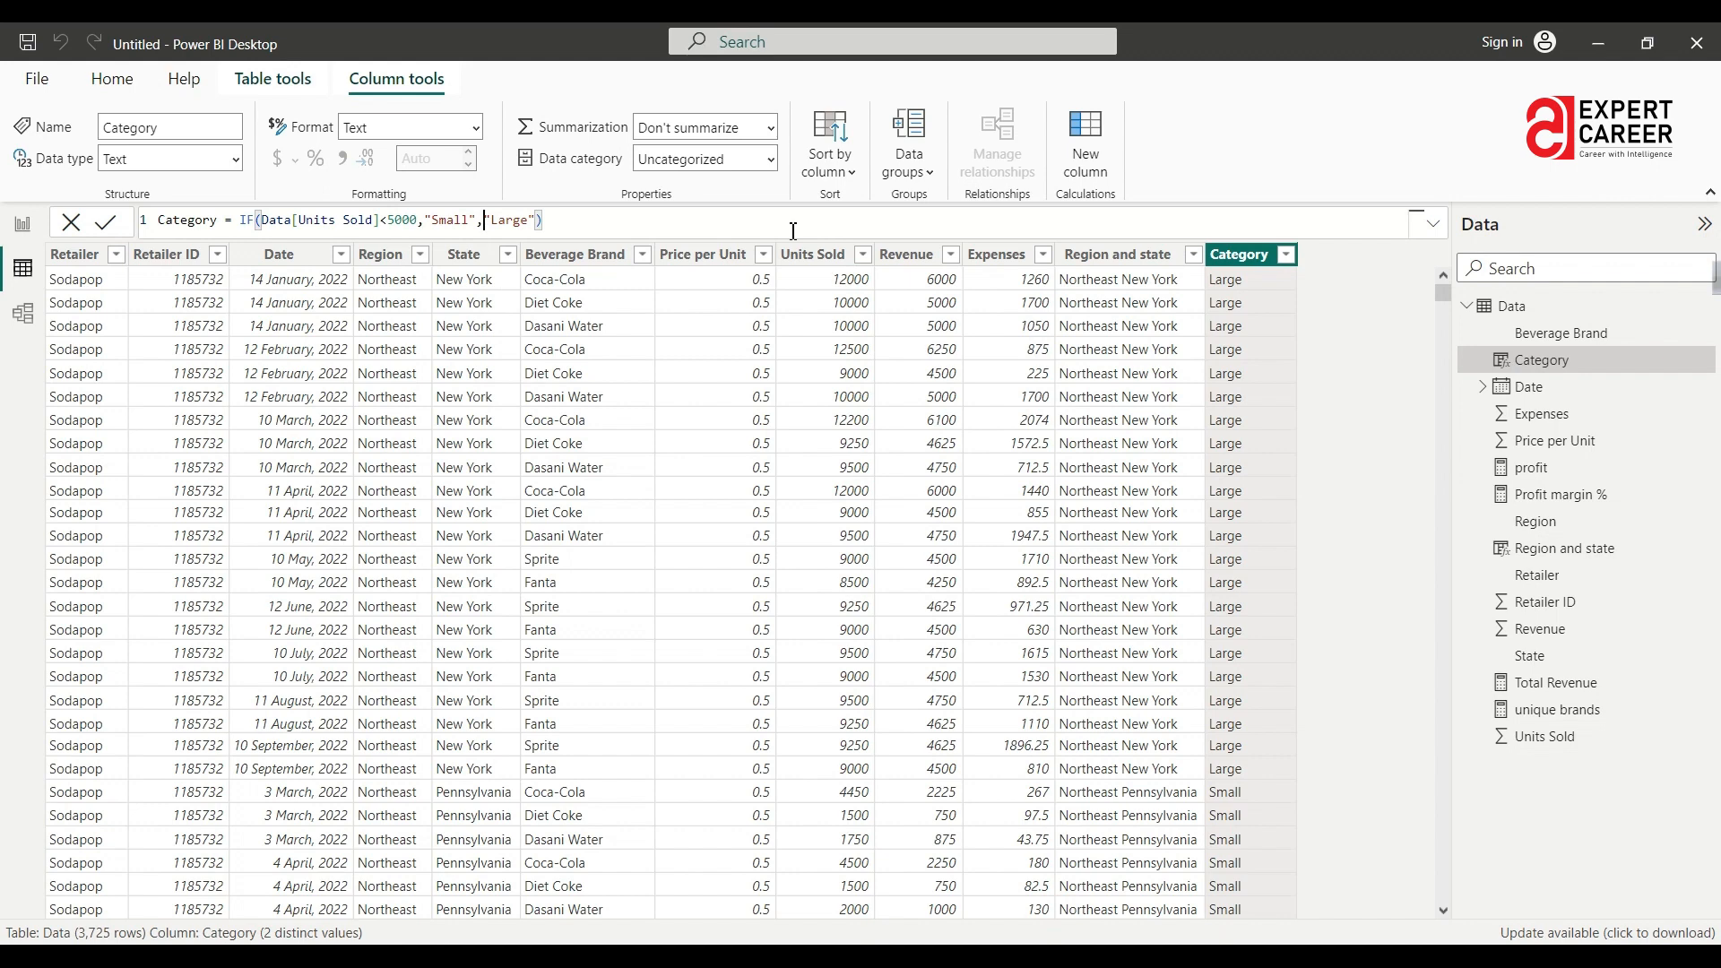
{"action": "type", "text": "if"}
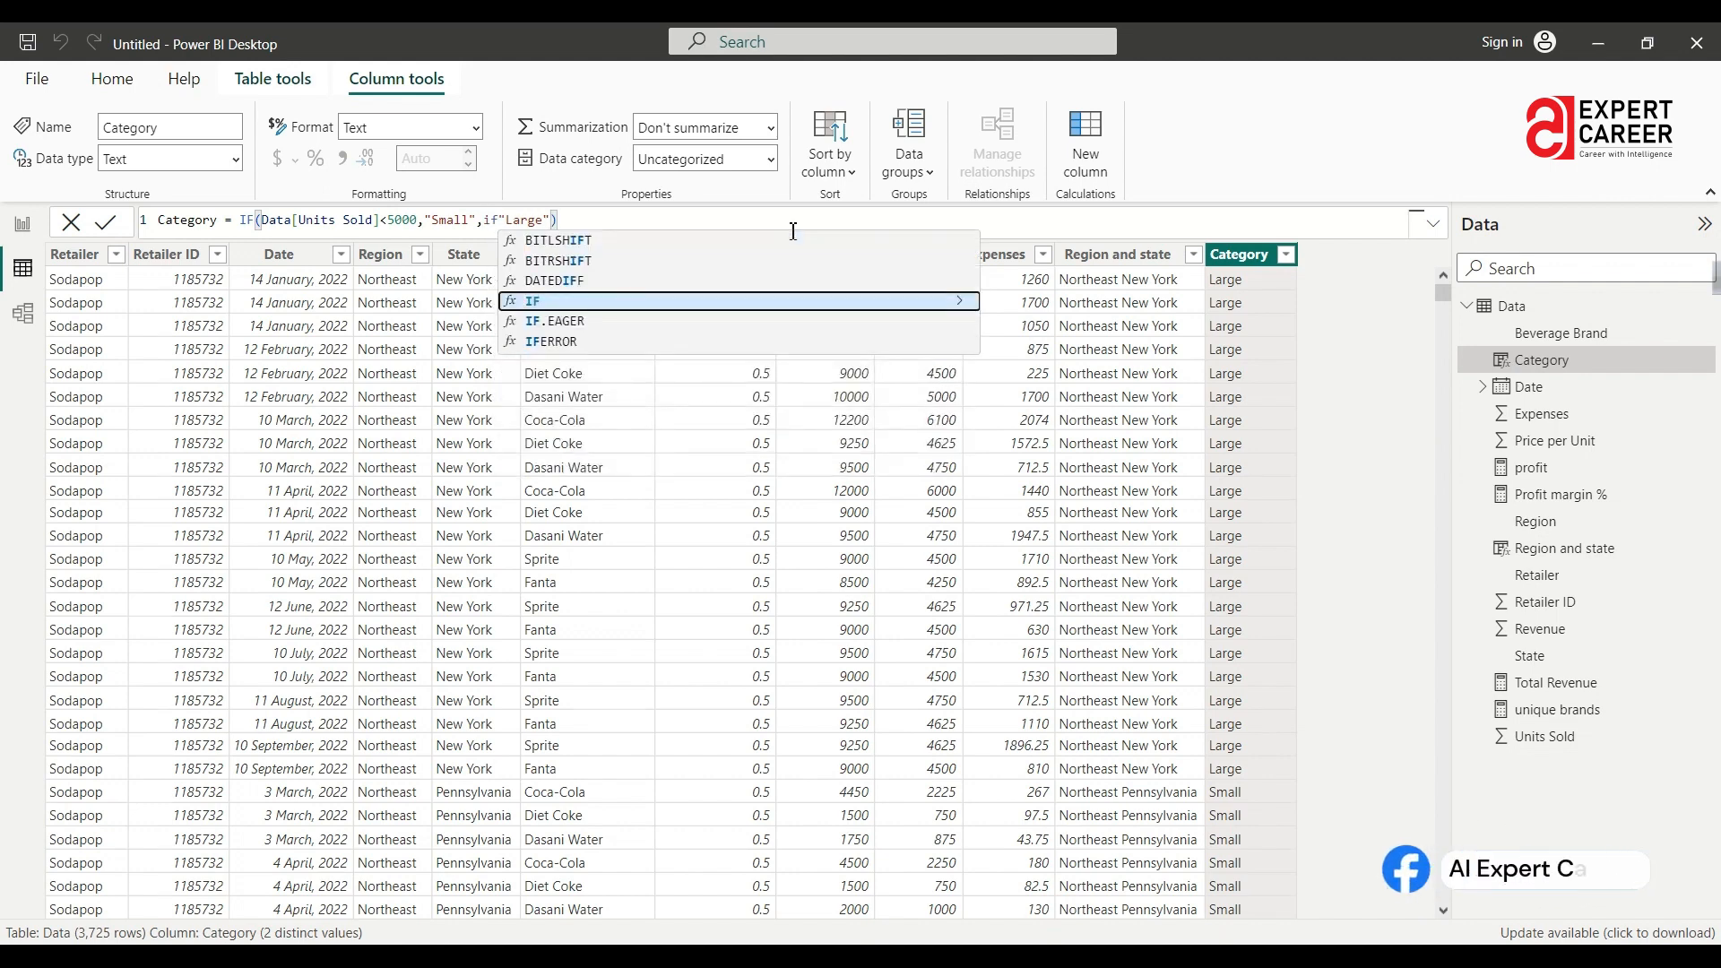
{"action": "type", "text": "("}
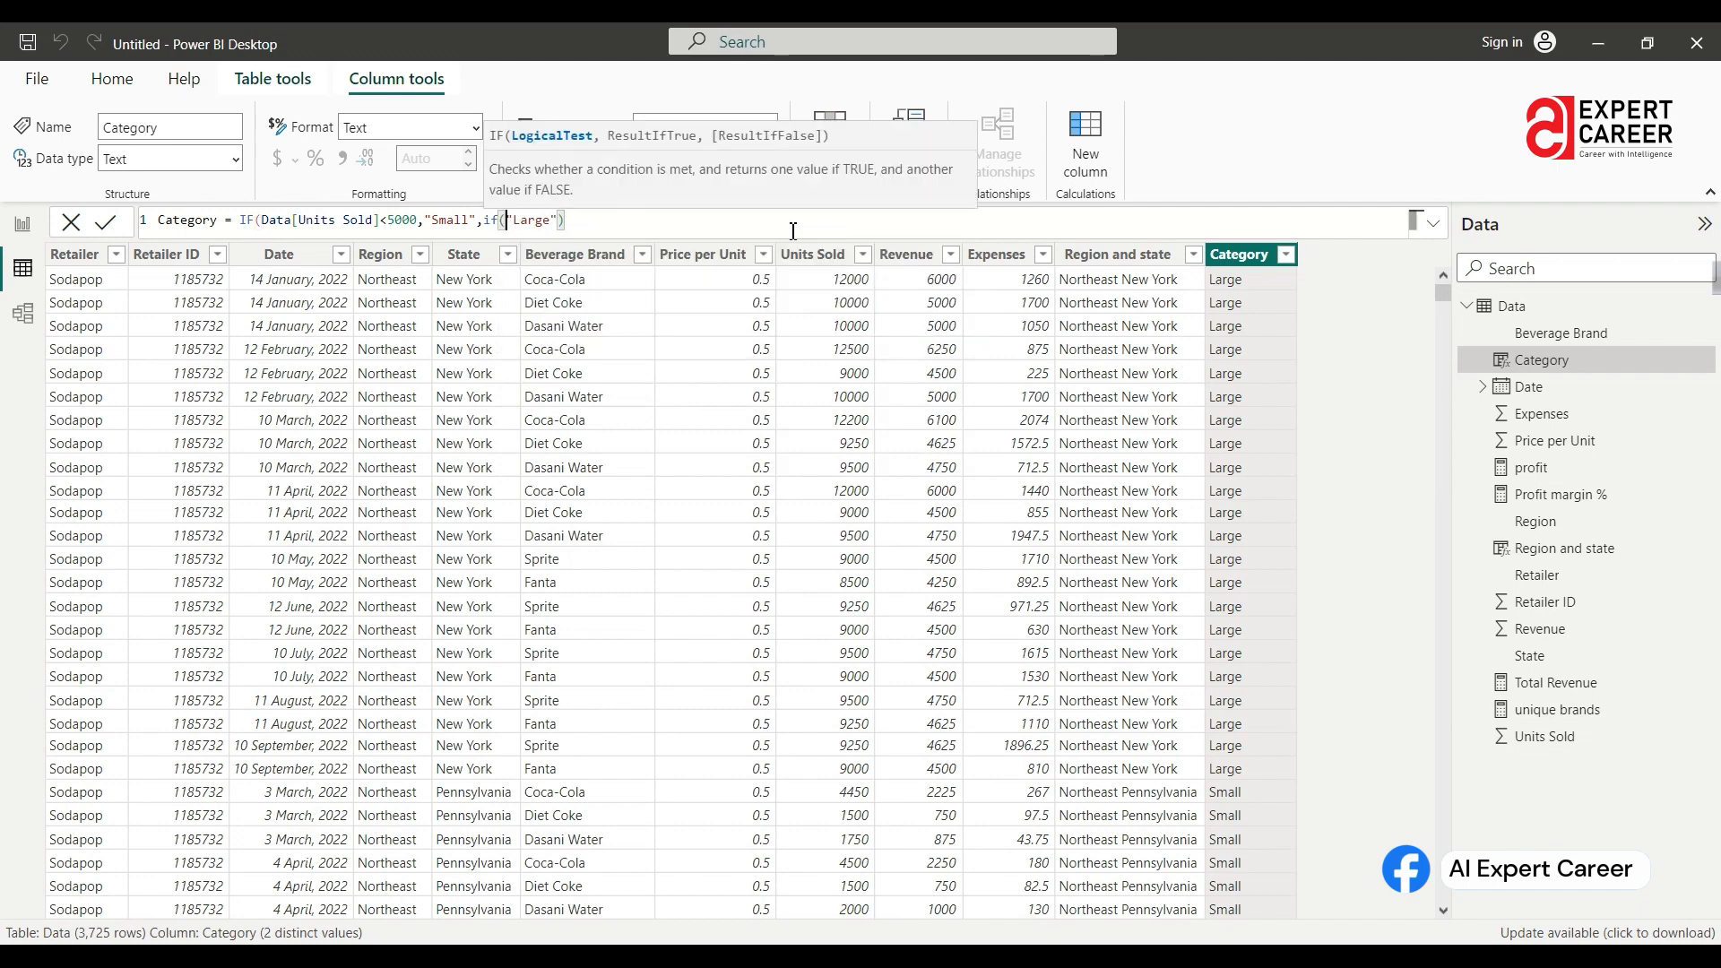
{"action": "type", "text": "data"}
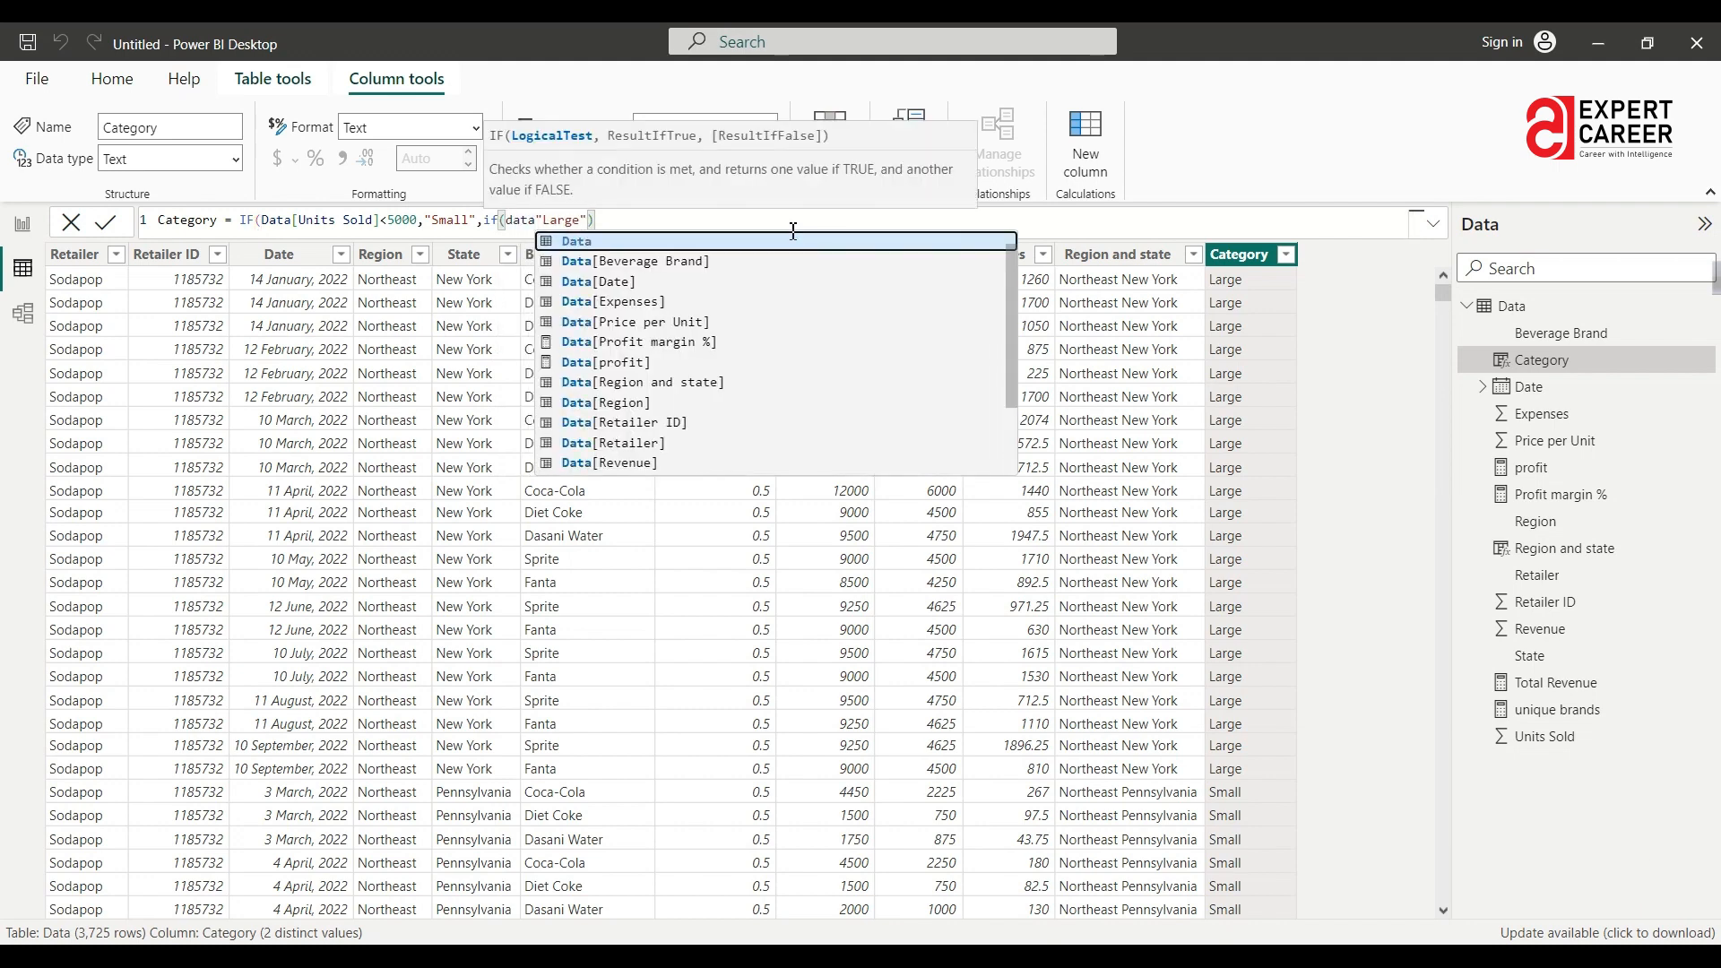
{"action": "type", "text": "["}
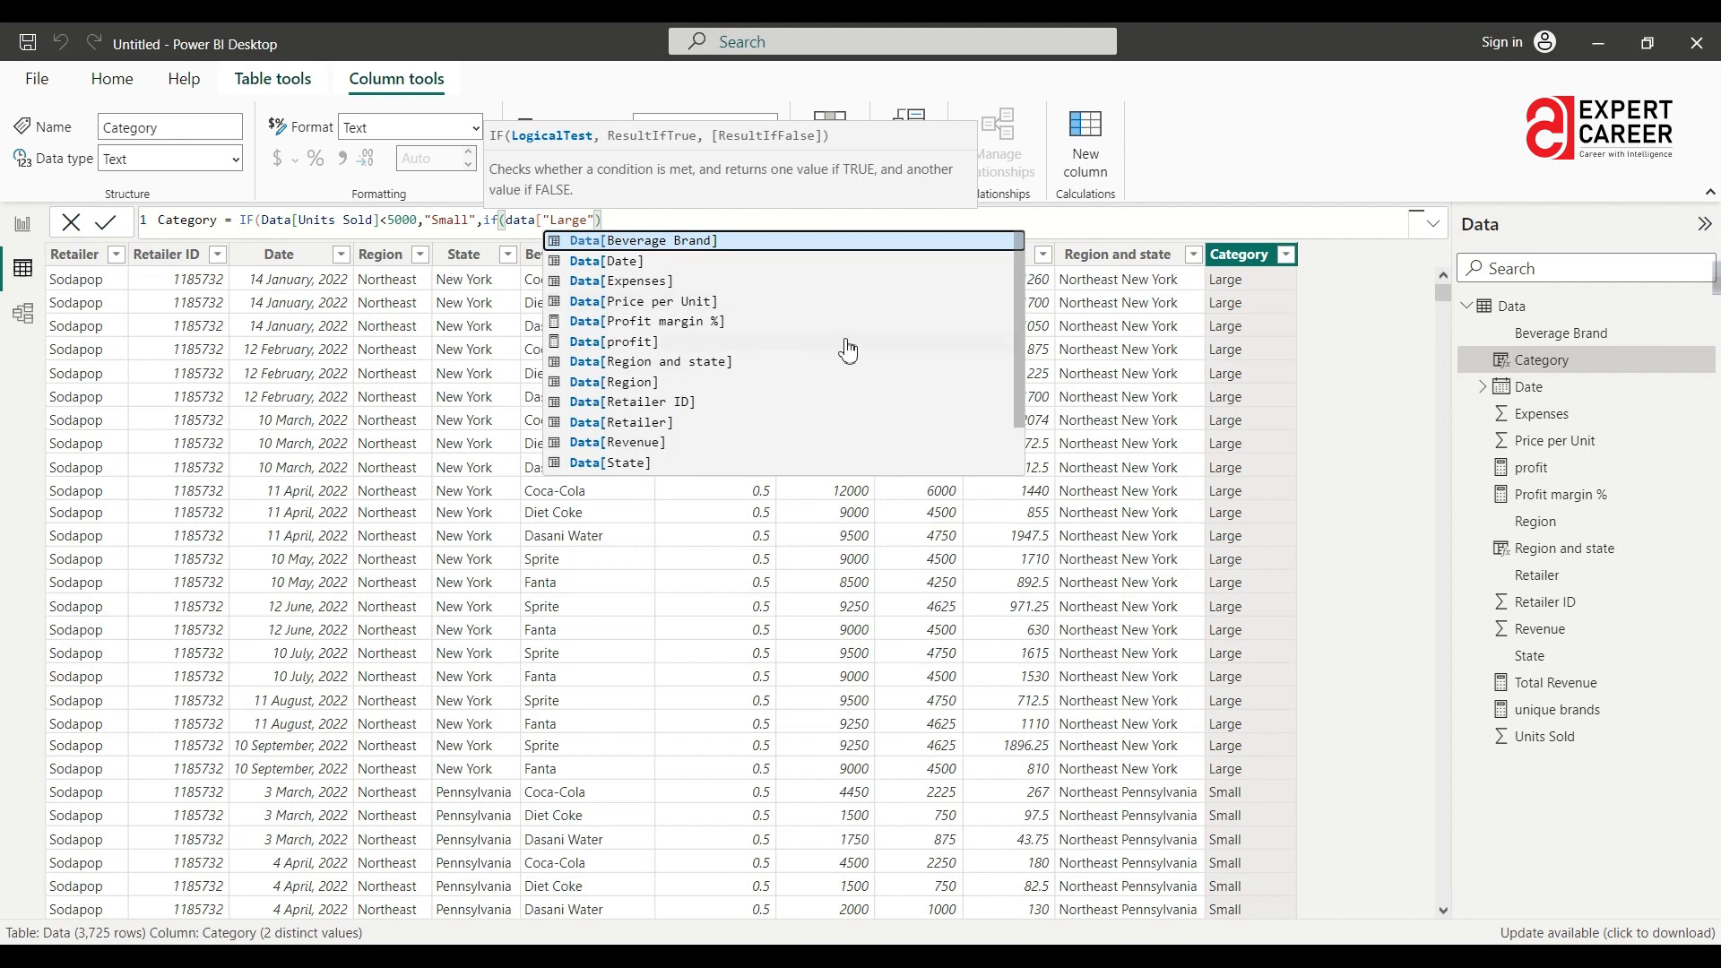
{"action": "type", "text": "un"}
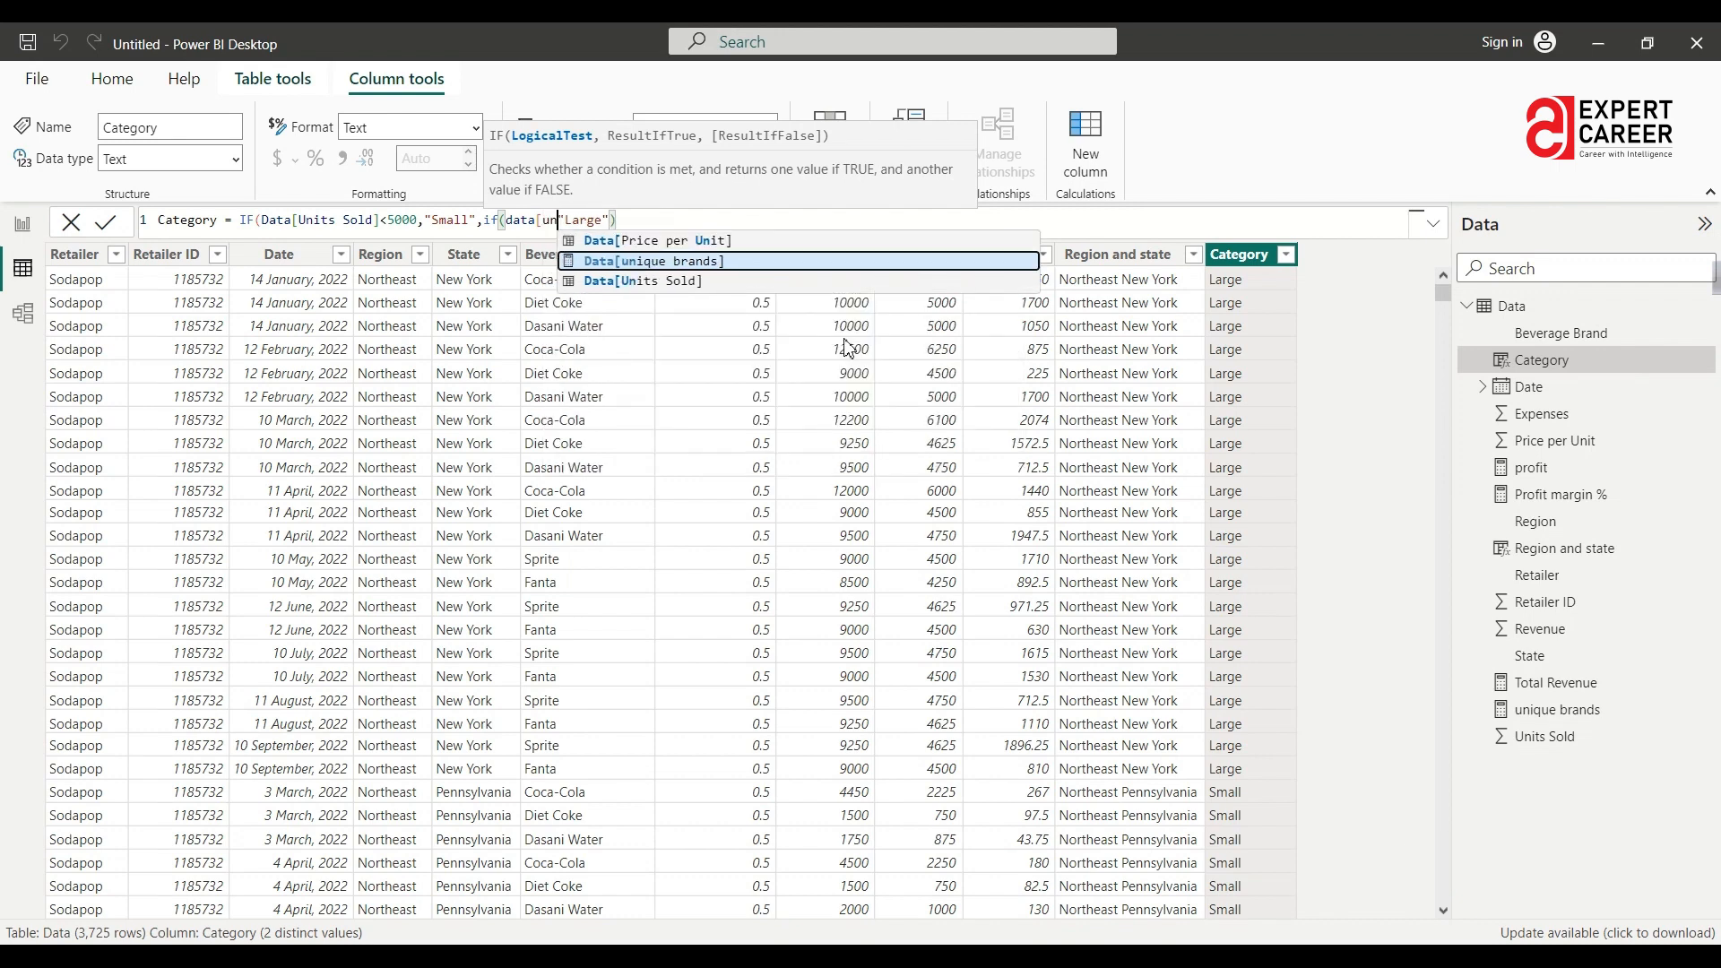
{"action": "left_click", "coordinate": [623, 282]}
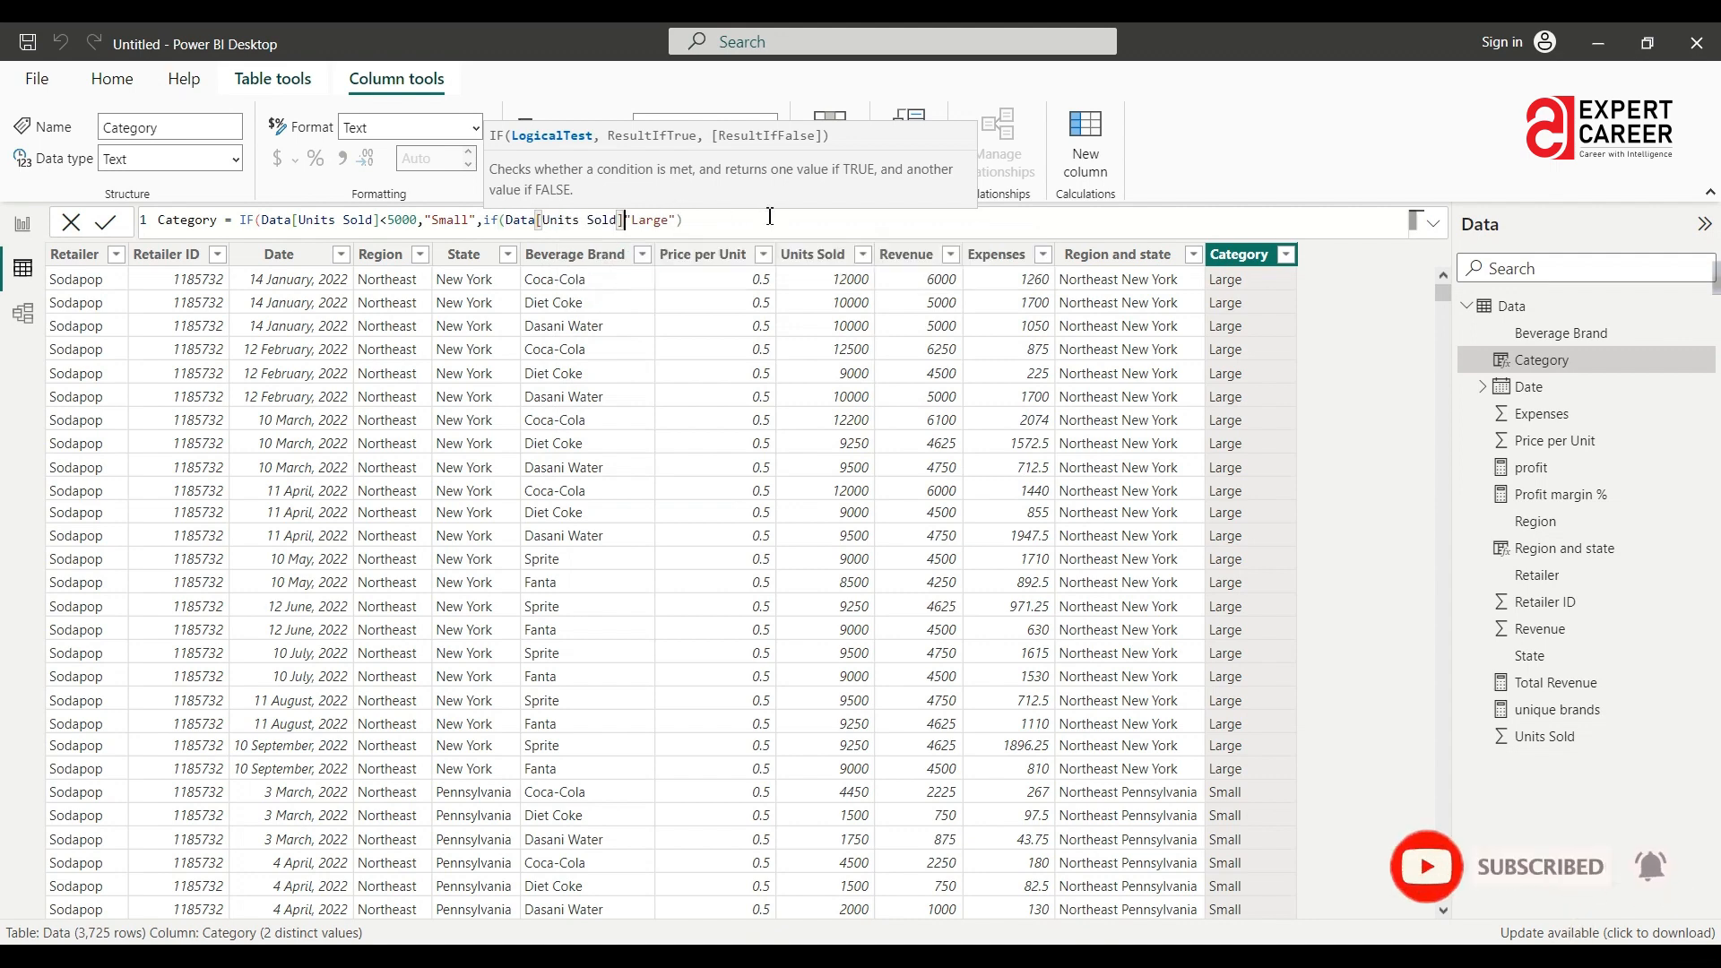
{"action": "type", "text": "<"}
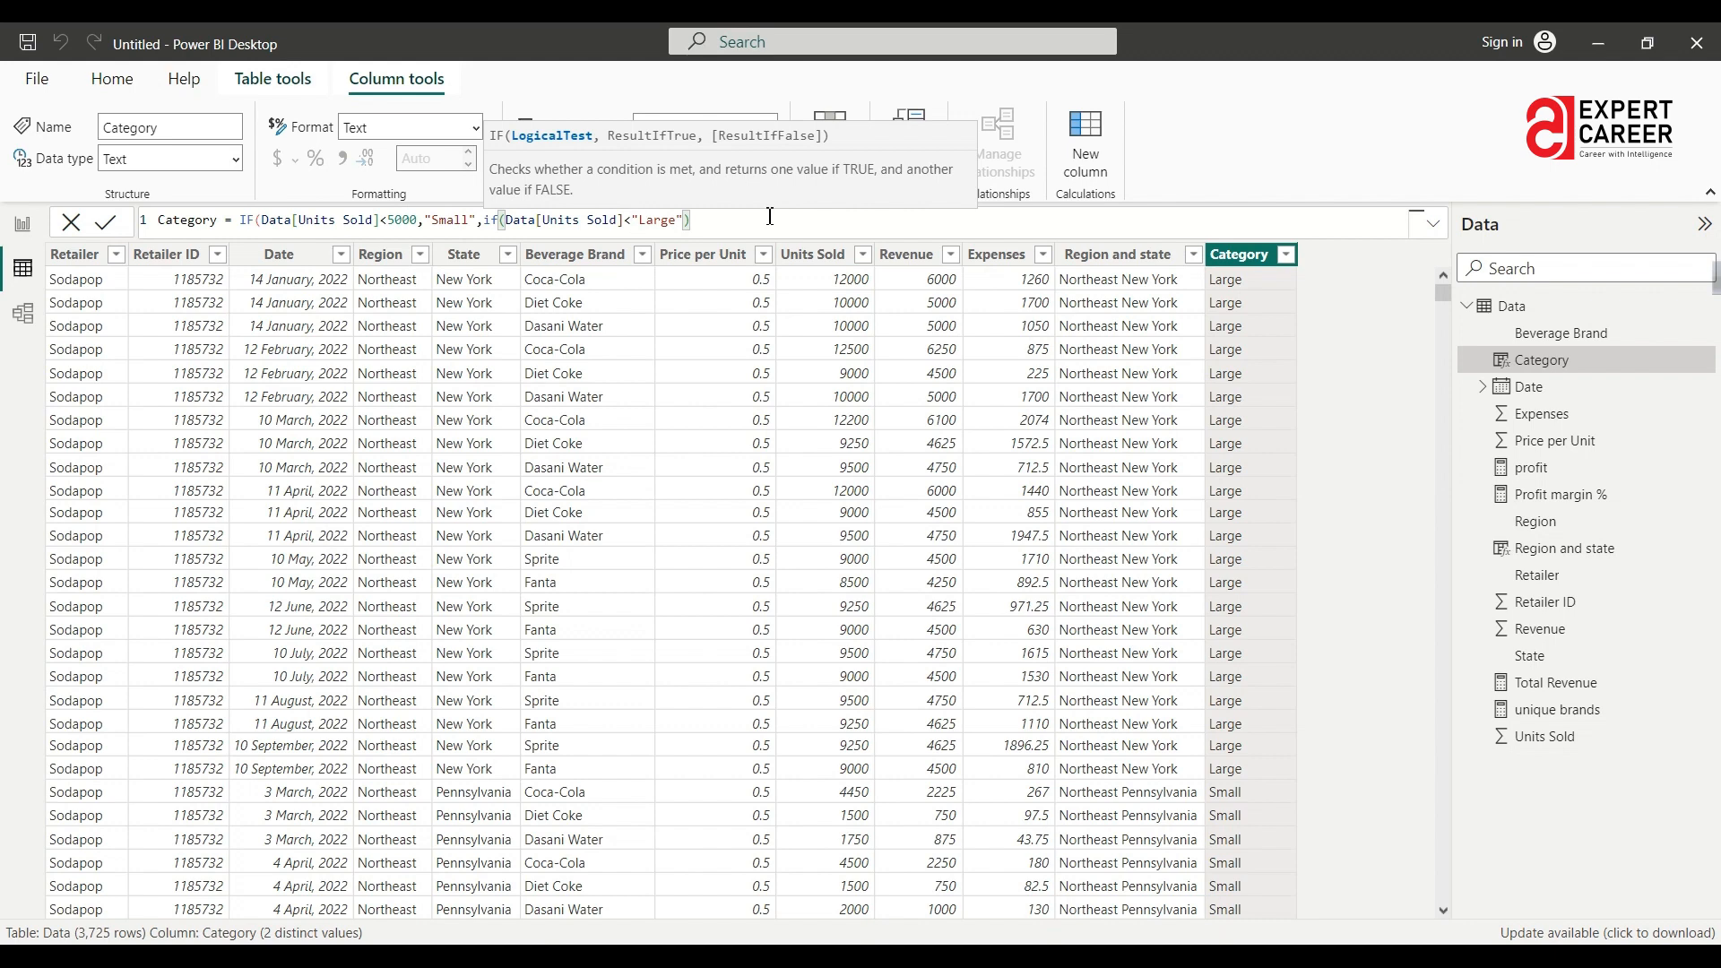
{"action": "type", "text": "10000,"}
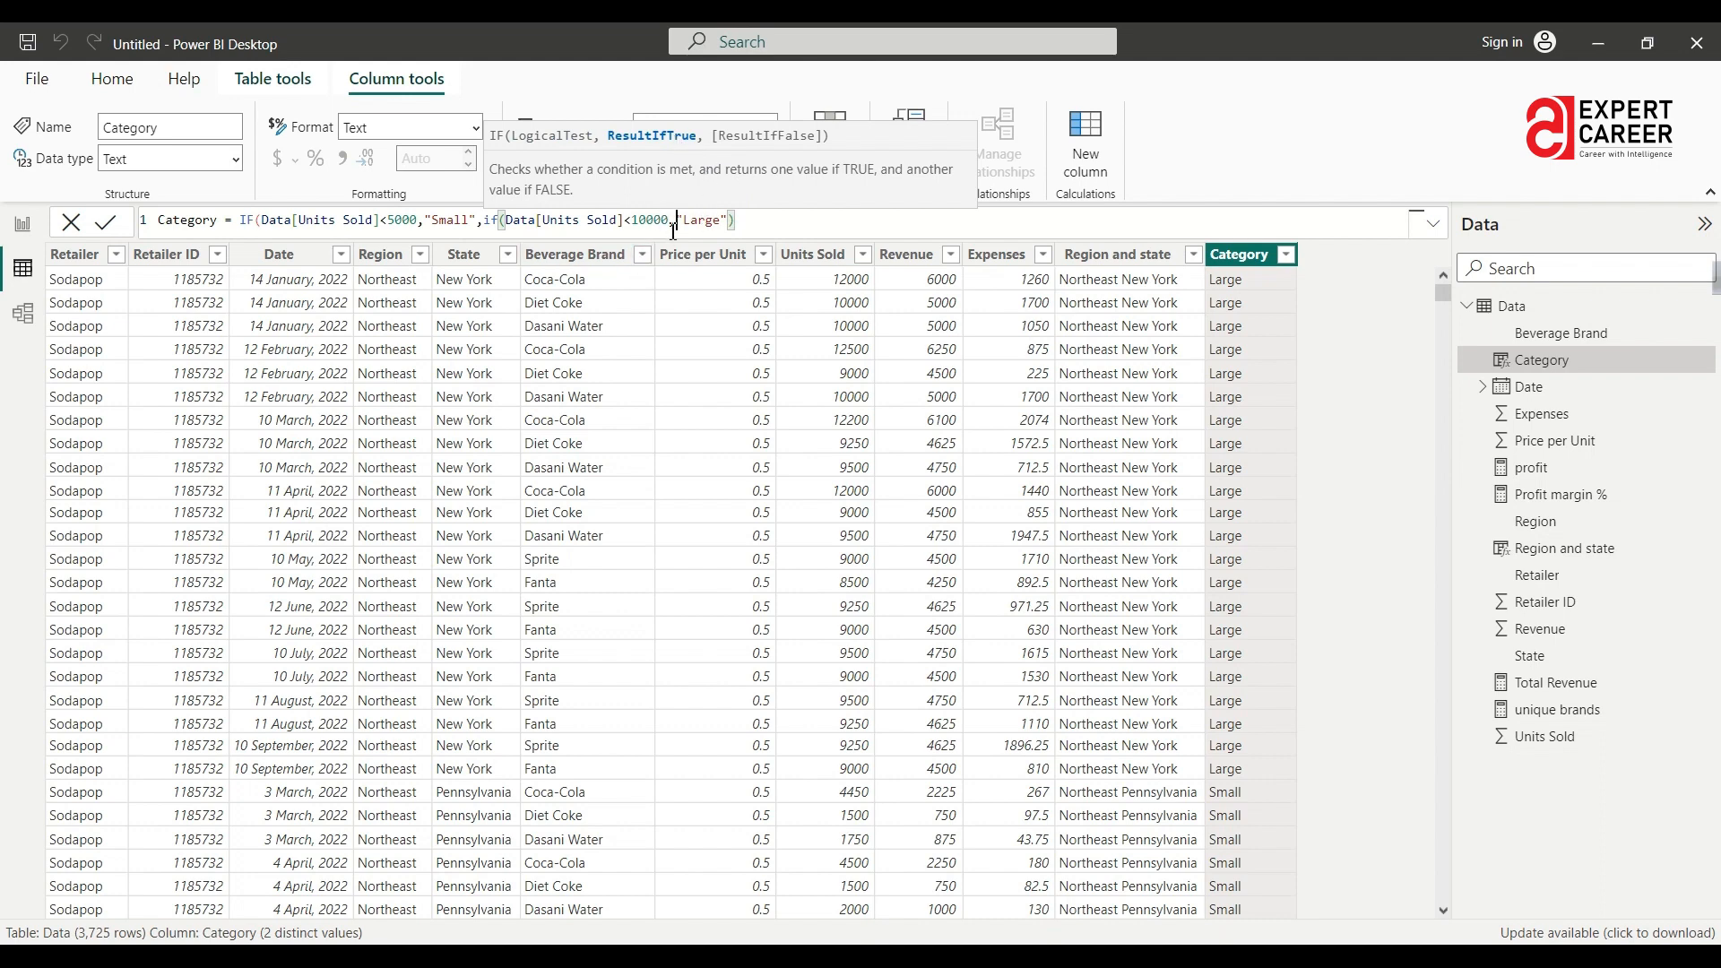
Give the nested IF "Medium" as its true result ahead of "Large", and close the formula with an extra parenthesis.
{"action": "type", "text": "\"Medium\","}
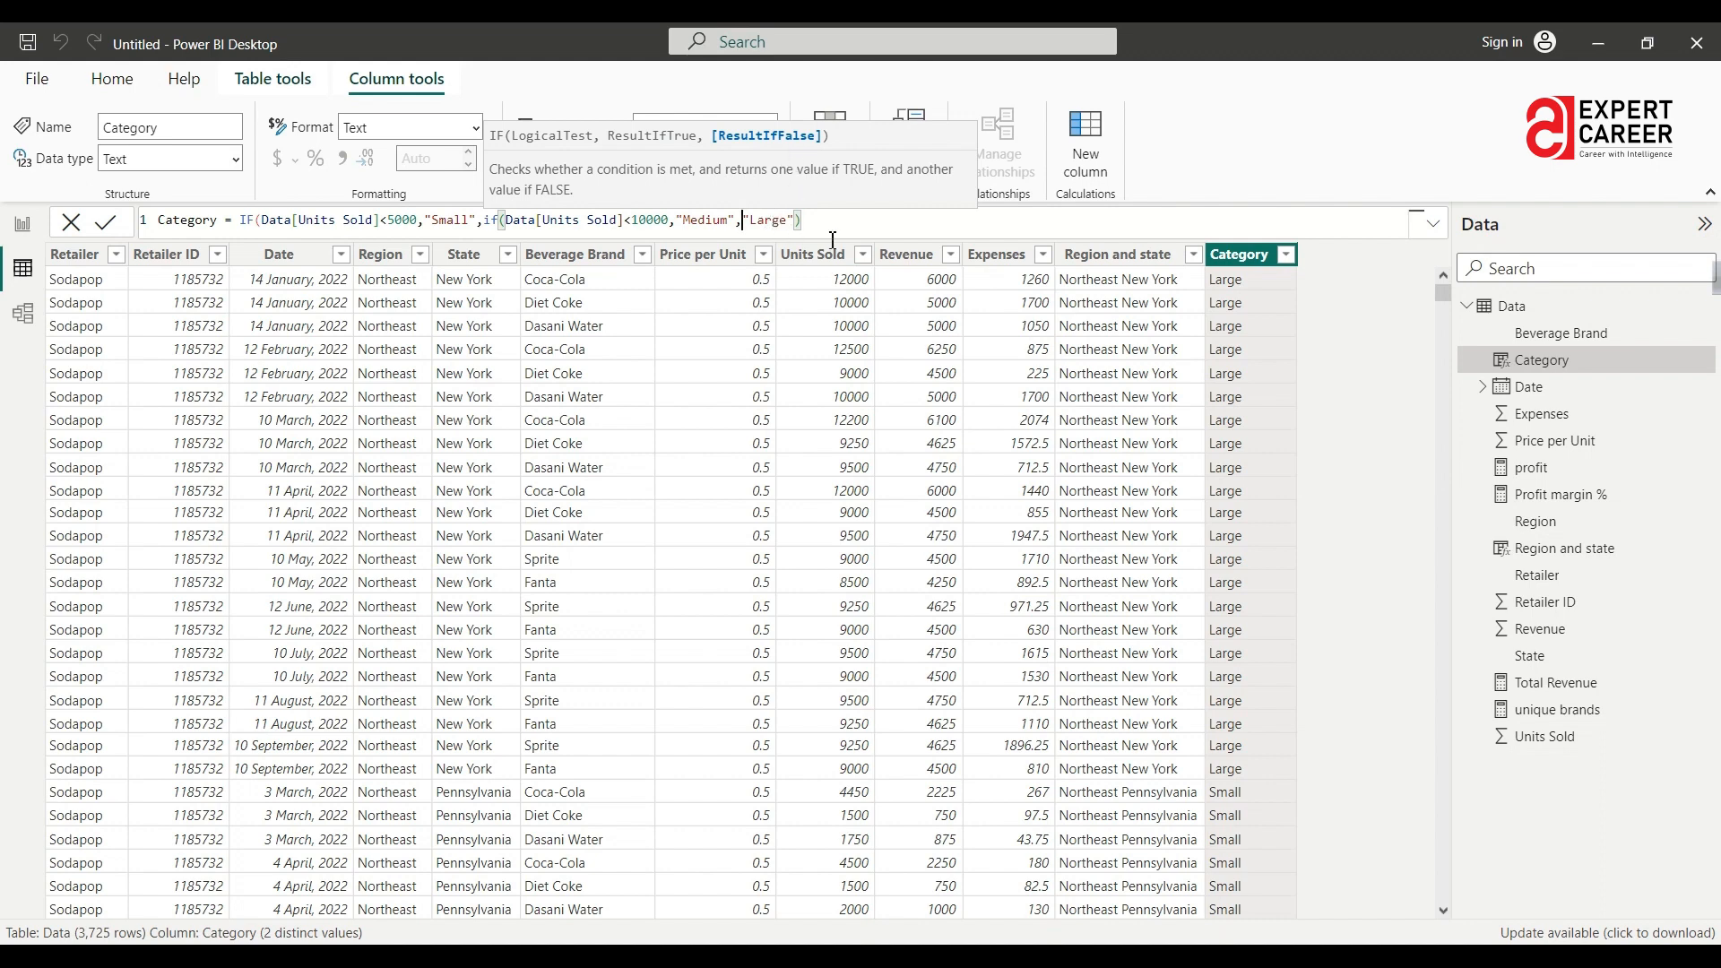
{"action": "key", "text": "Escape"}
{"action": "type", "text": ")"}
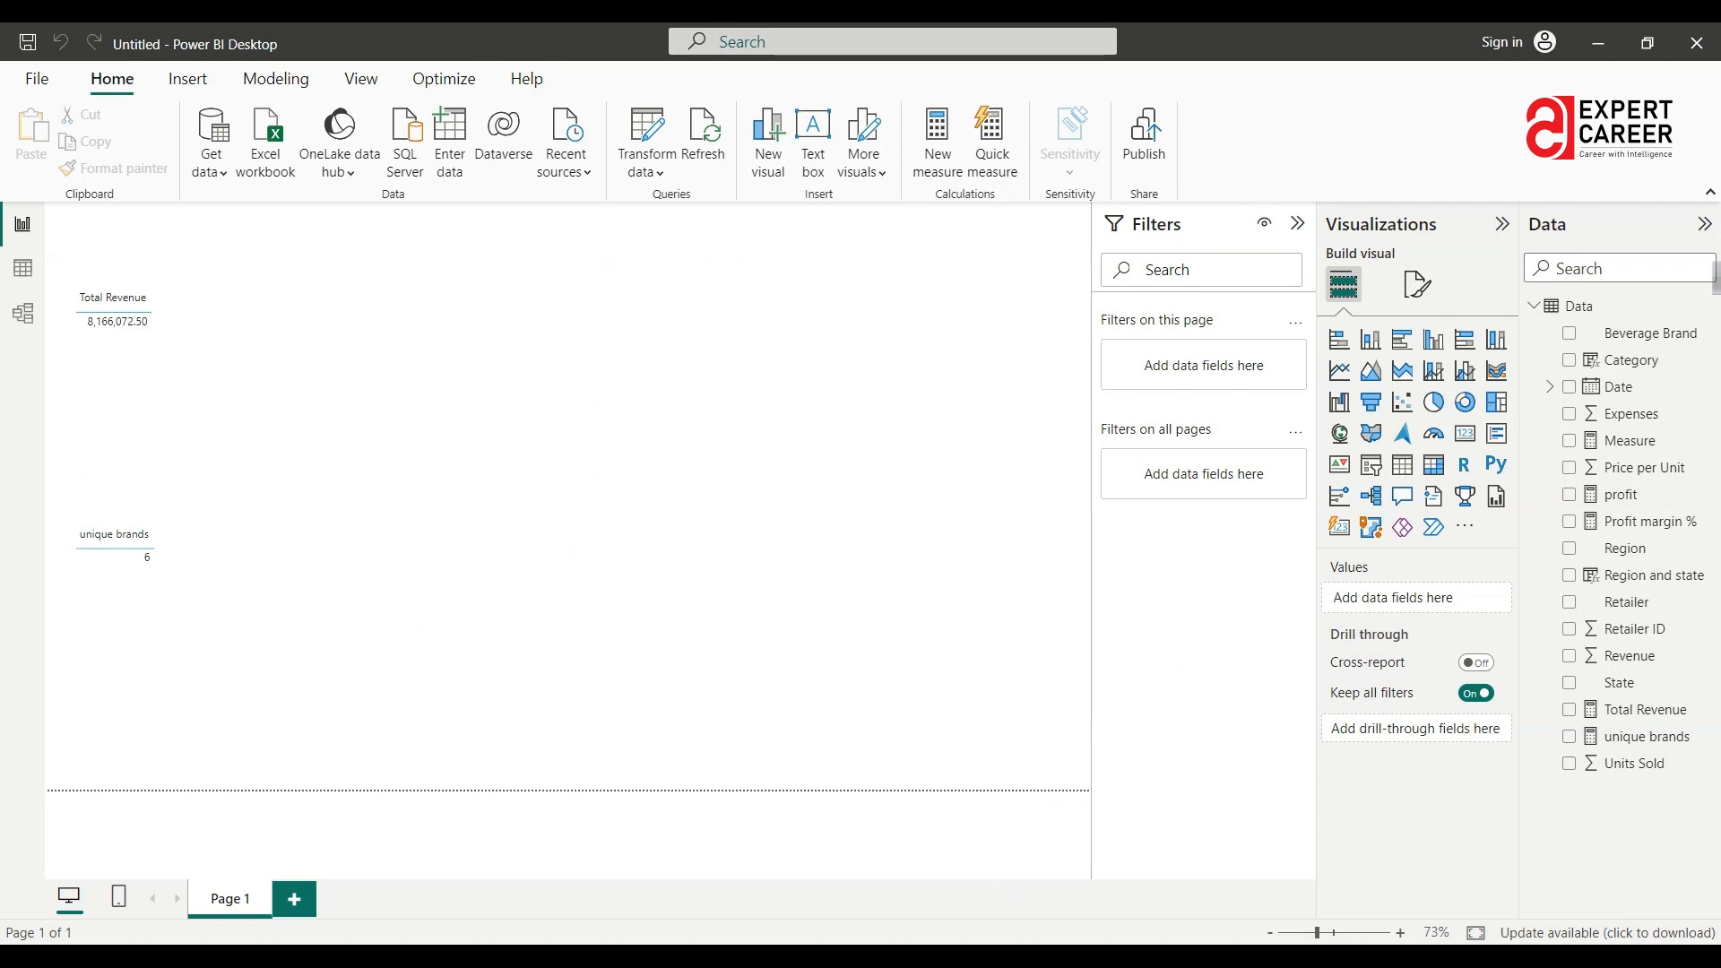
Check the question list in Notepad, and start a new measure in Power BI named Sprite Revenue that references [Total Revenue].
{"action": "key", "text": "alt+Tab"}
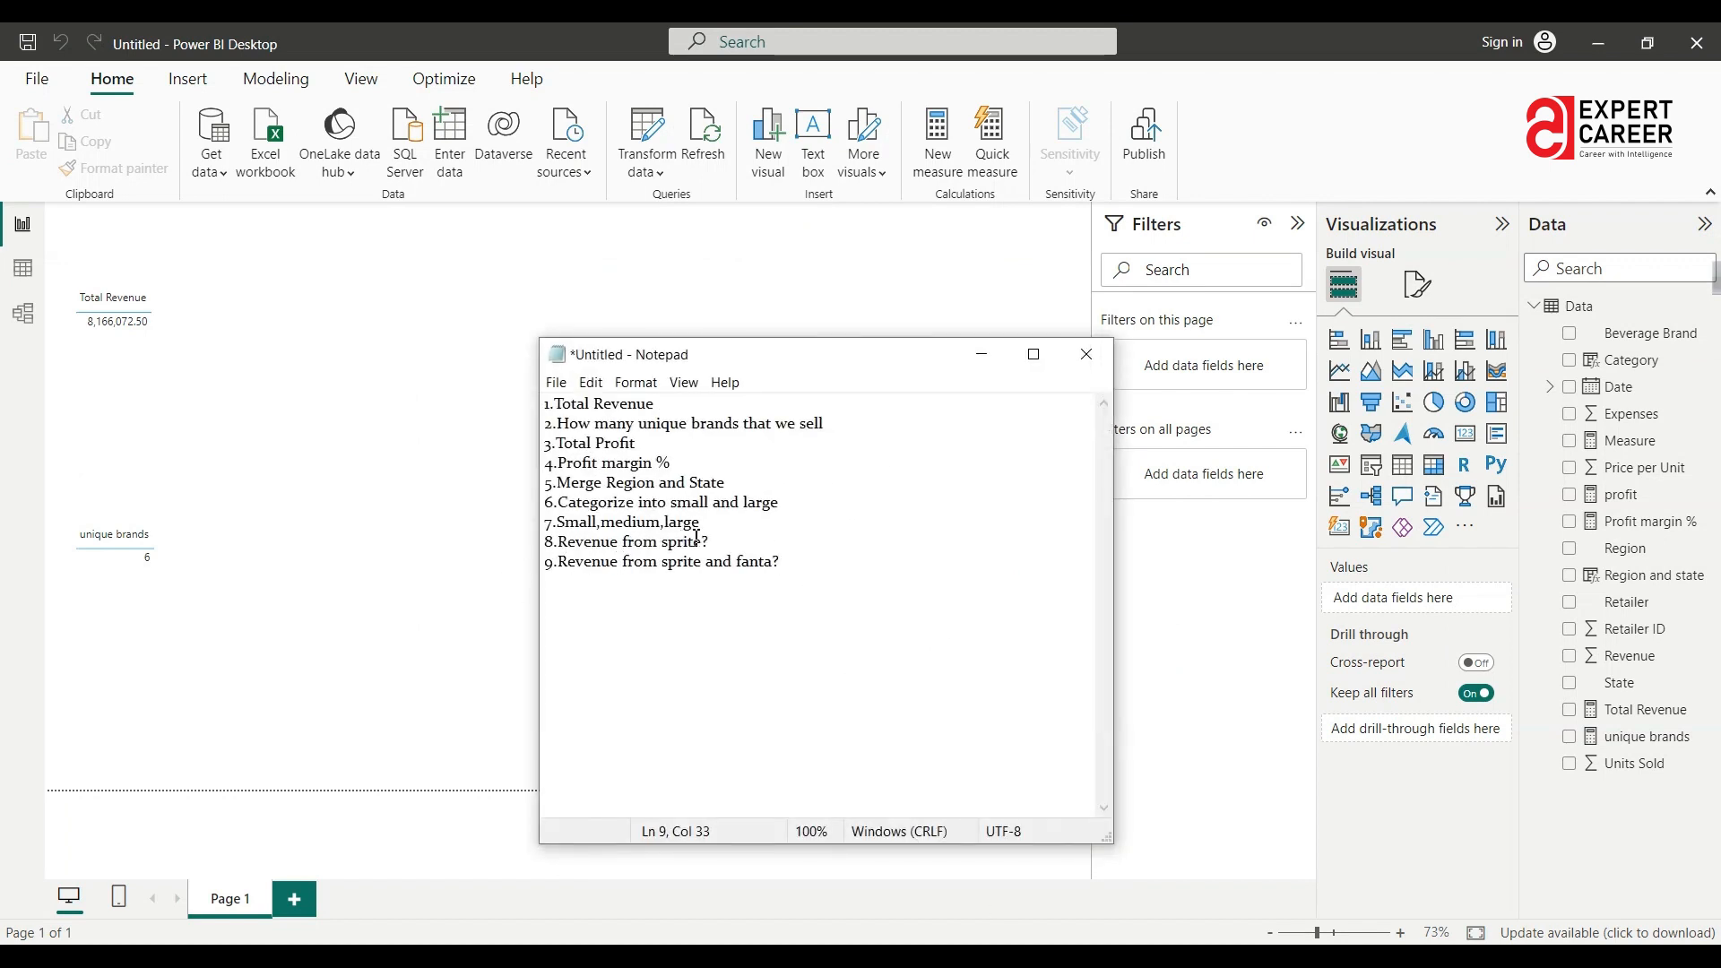
{"action": "left_click", "coordinate": [979, 354]}
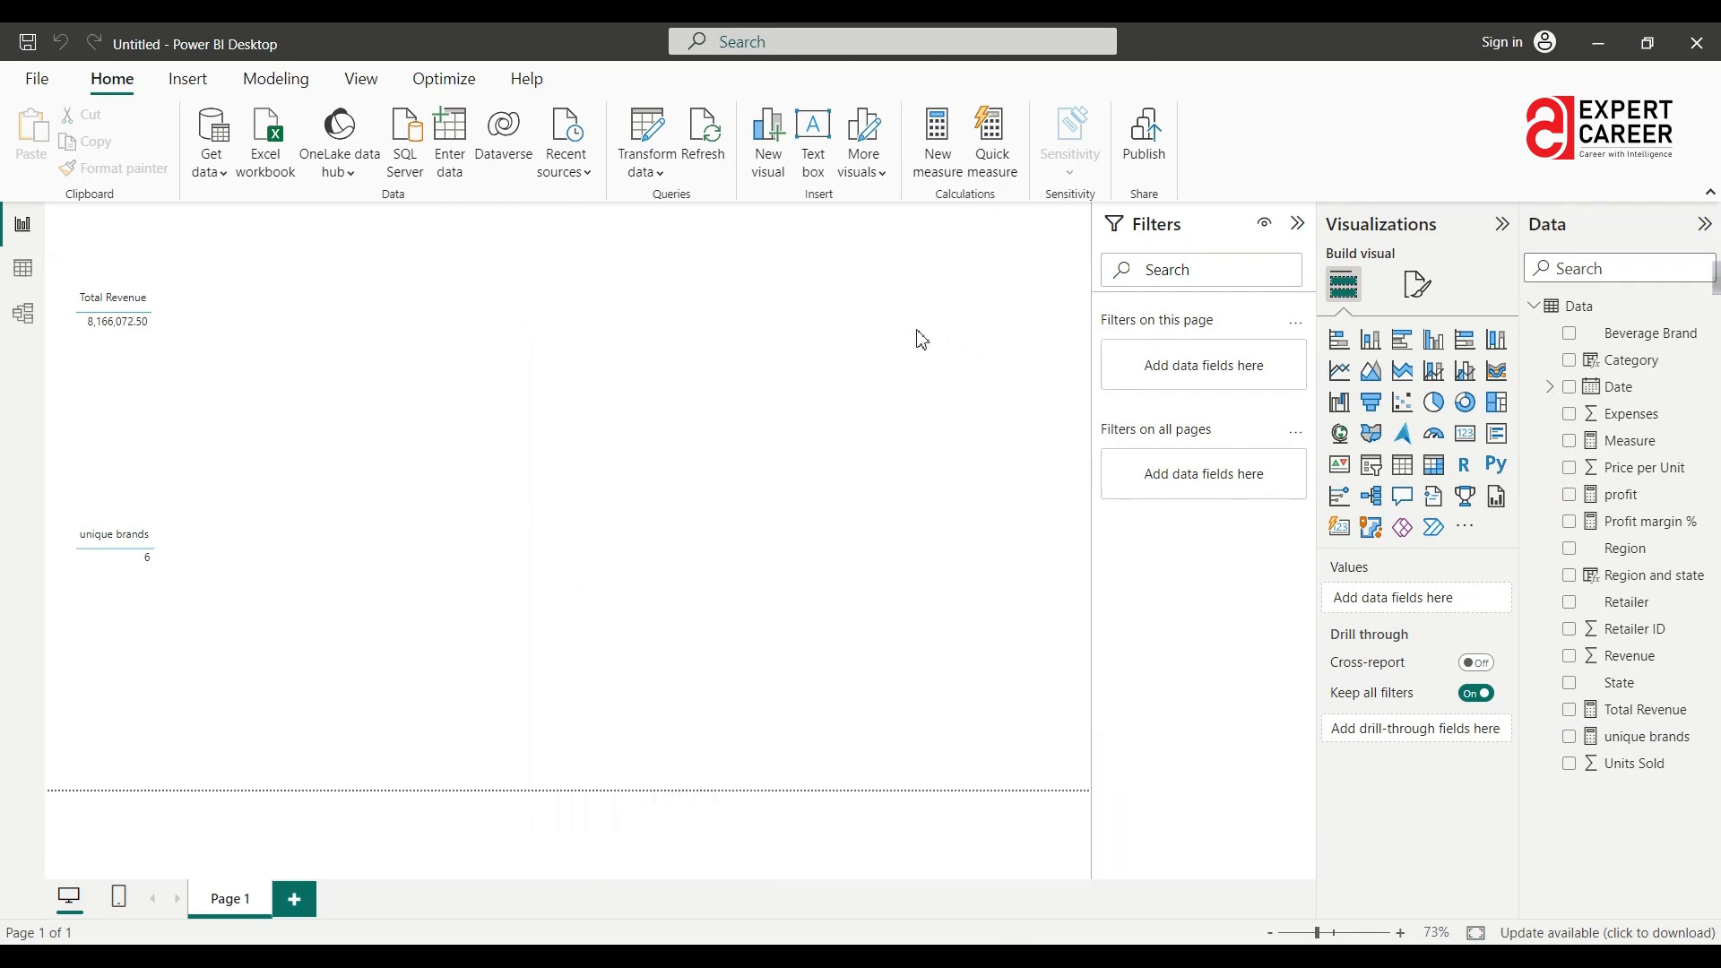
{"action": "left_click", "coordinate": [952, 160]}
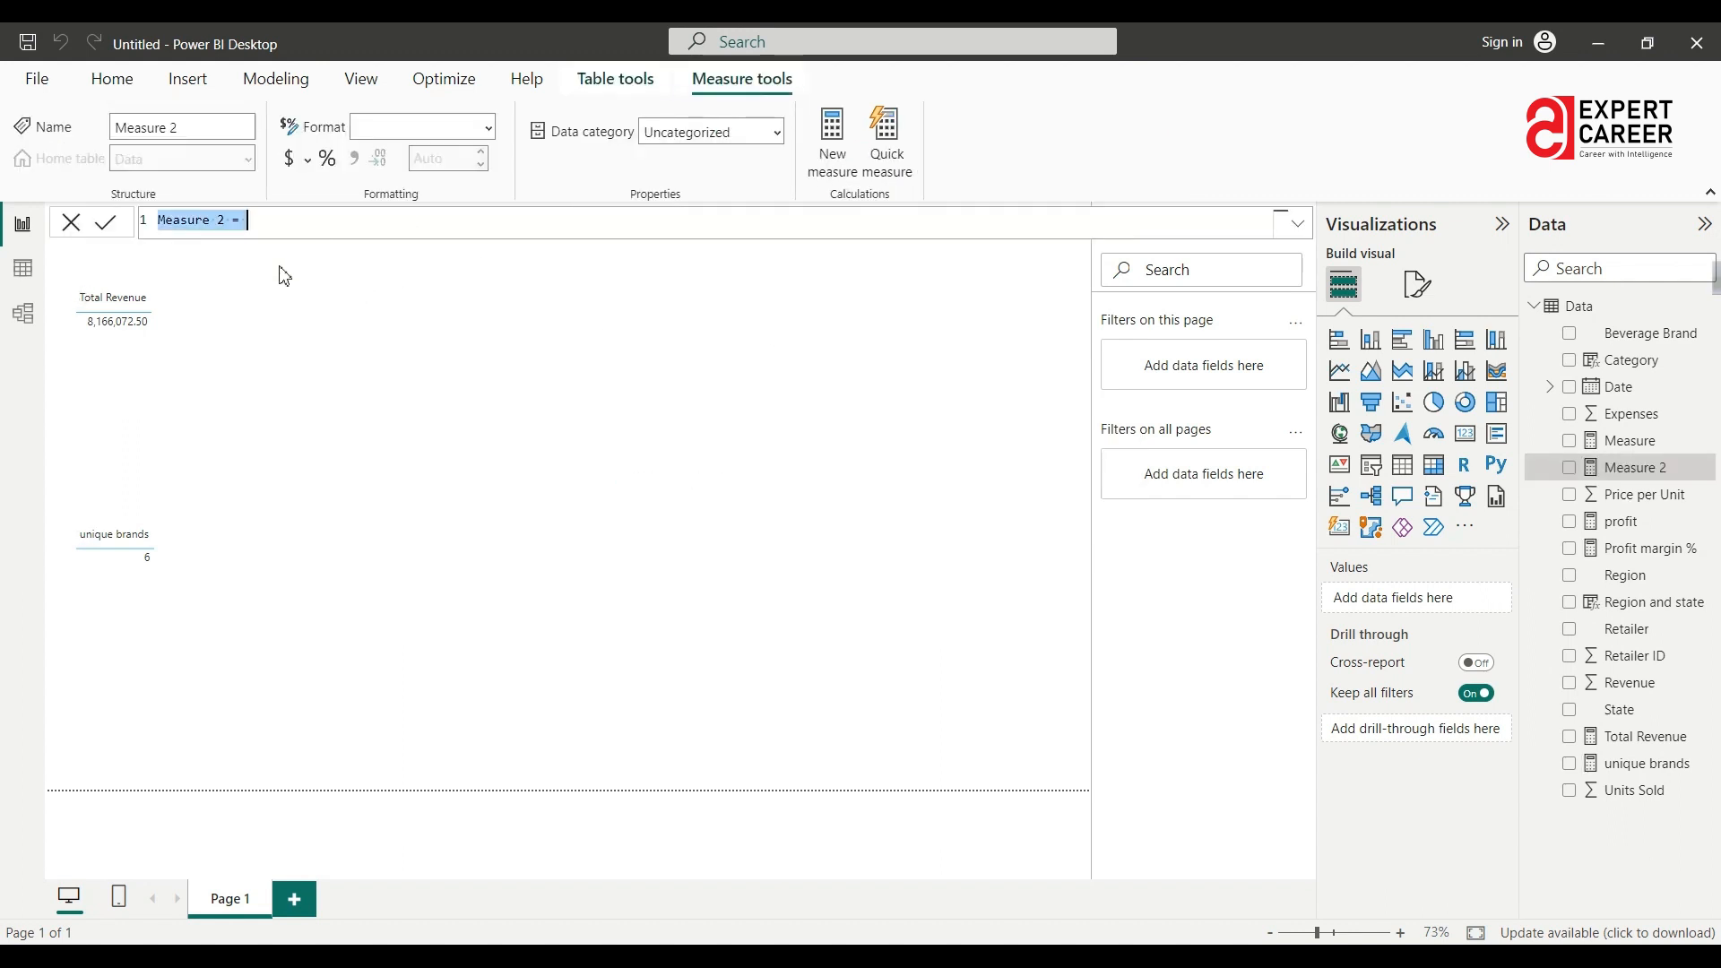
{"action": "type", "text": "Sprite"}
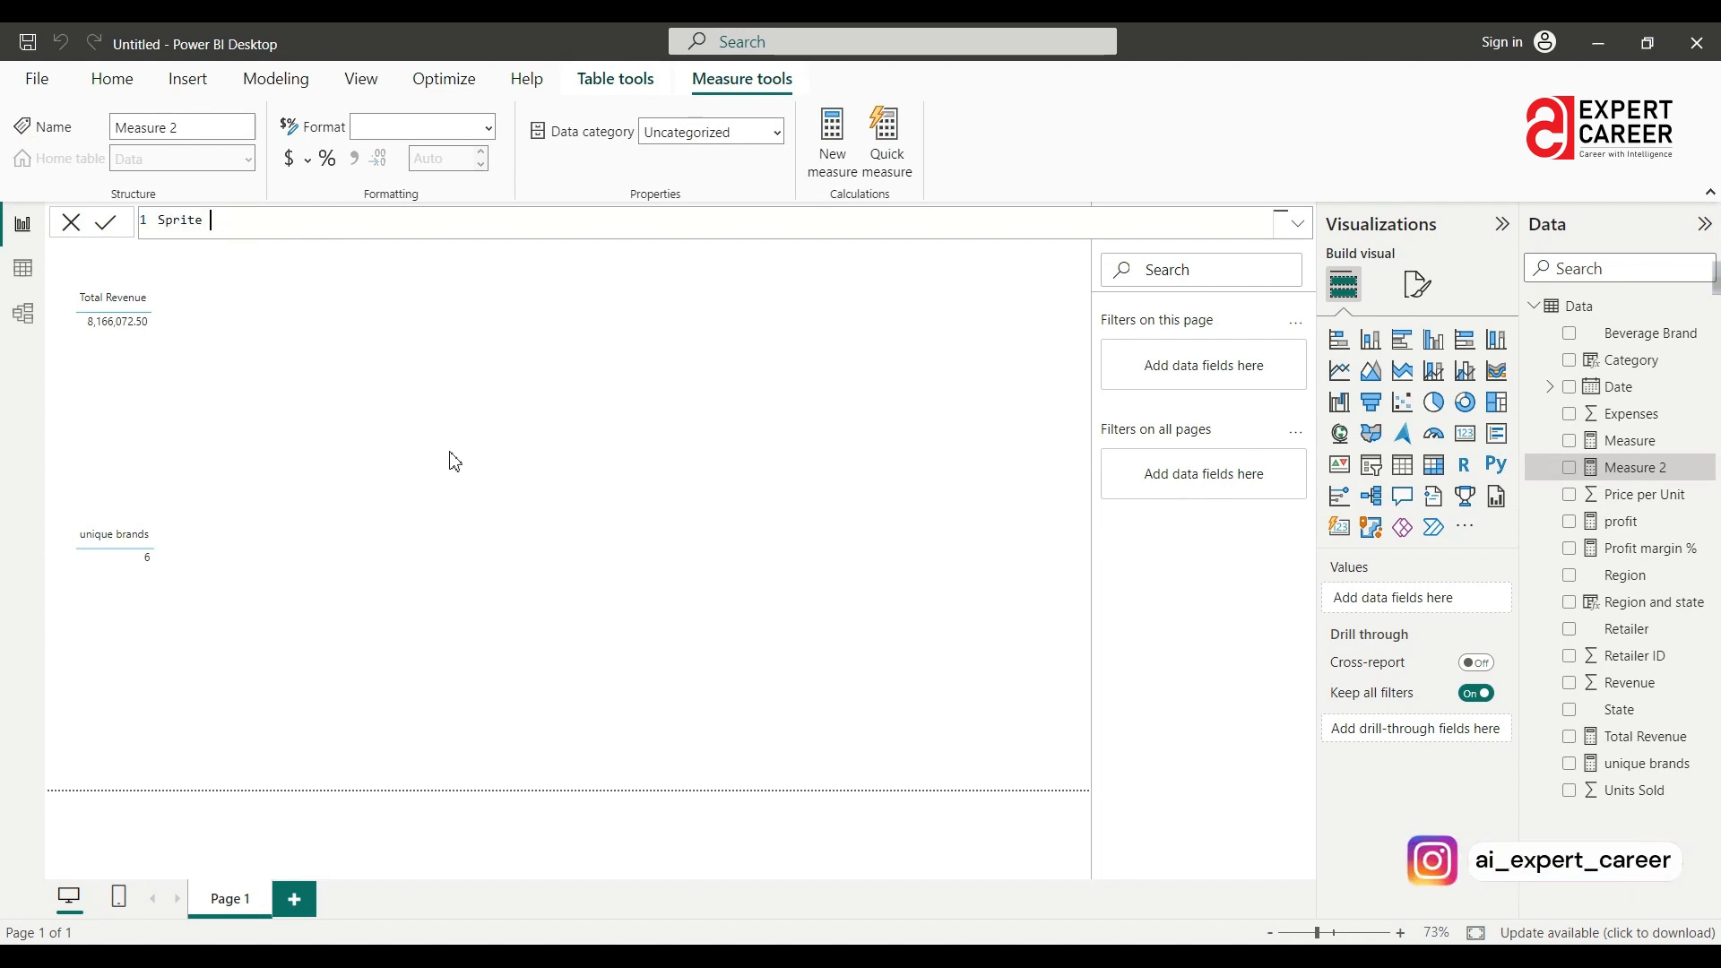
{"action": "type", "text": "Revenue = "}
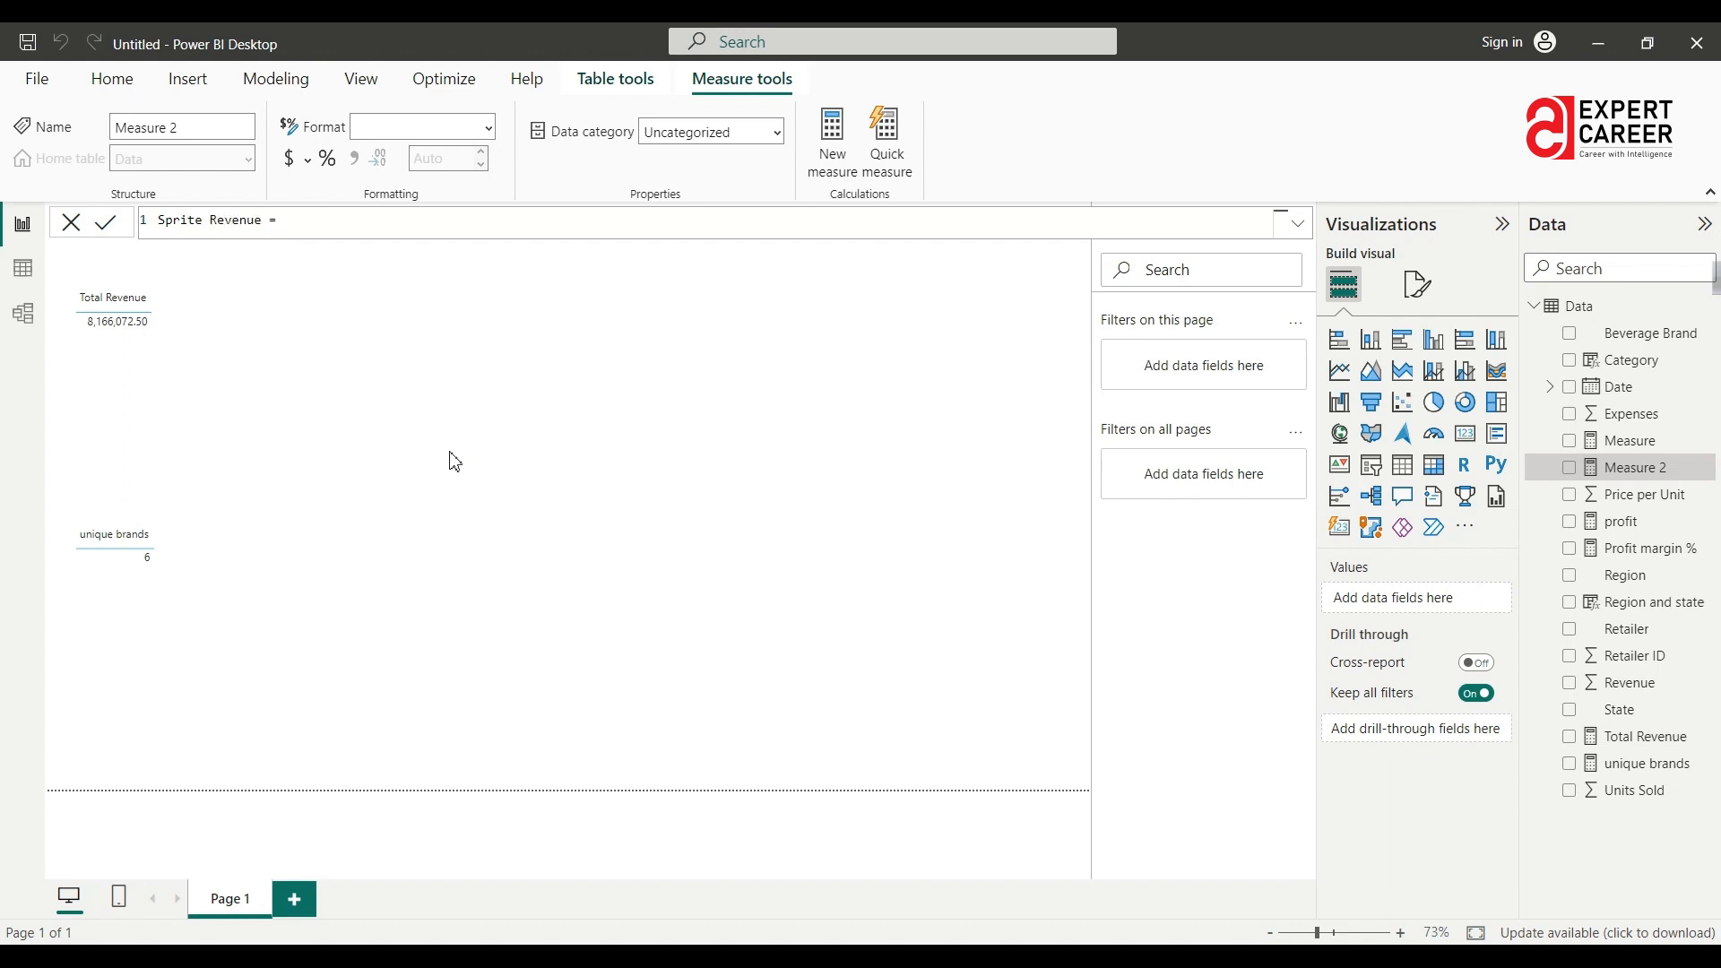
{"action": "type", "text": "tota"}
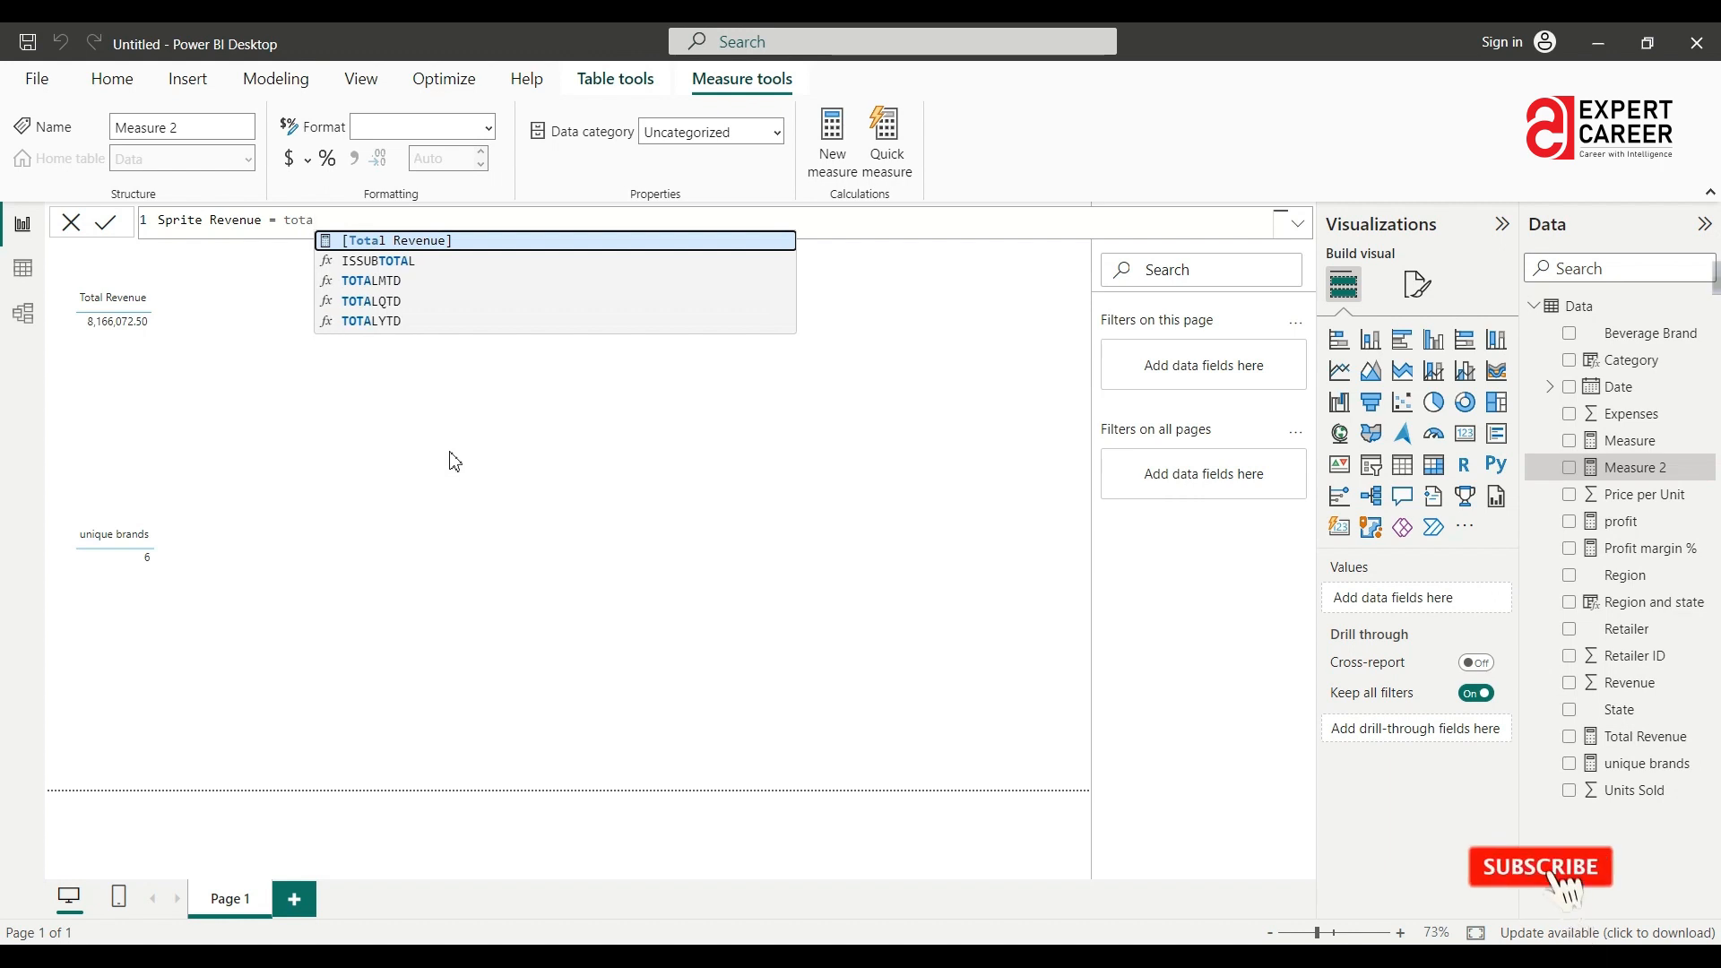
{"action": "key", "text": "Tab"}
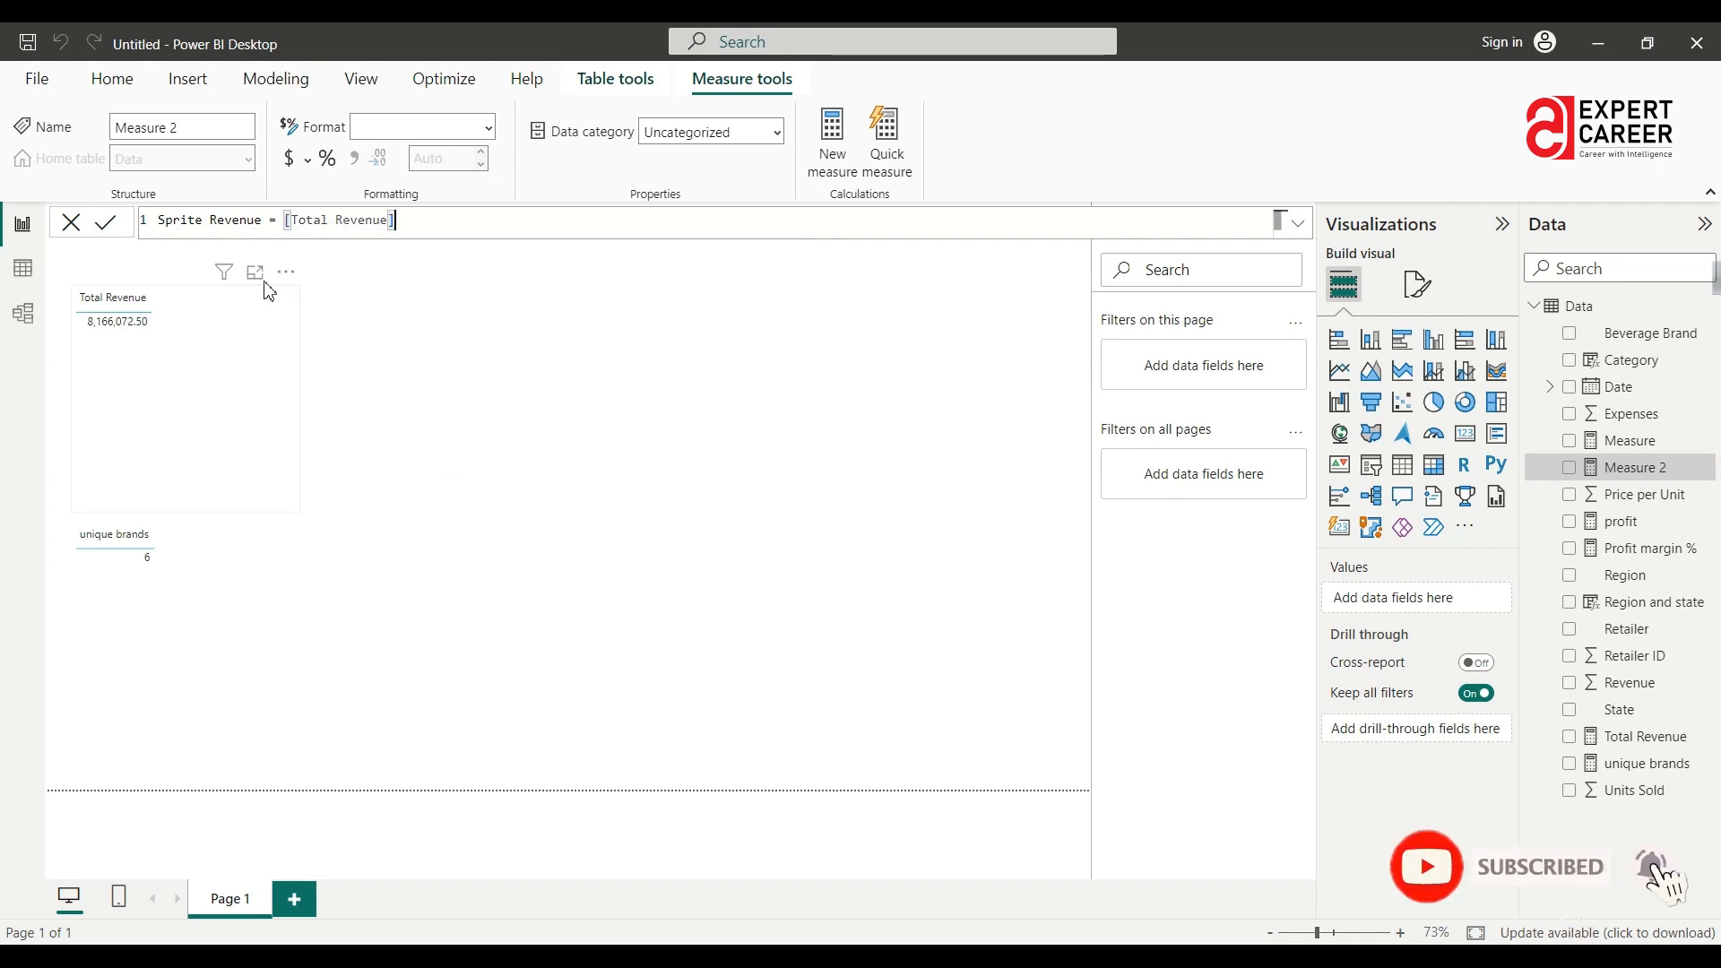
Wrap [Total Revenue] in CALCULATE with the filter Data[Beverage Brand] = "Sprite", and commit the Sprite Revenue measure.
{"action": "left_click", "coordinate": [285, 222]}
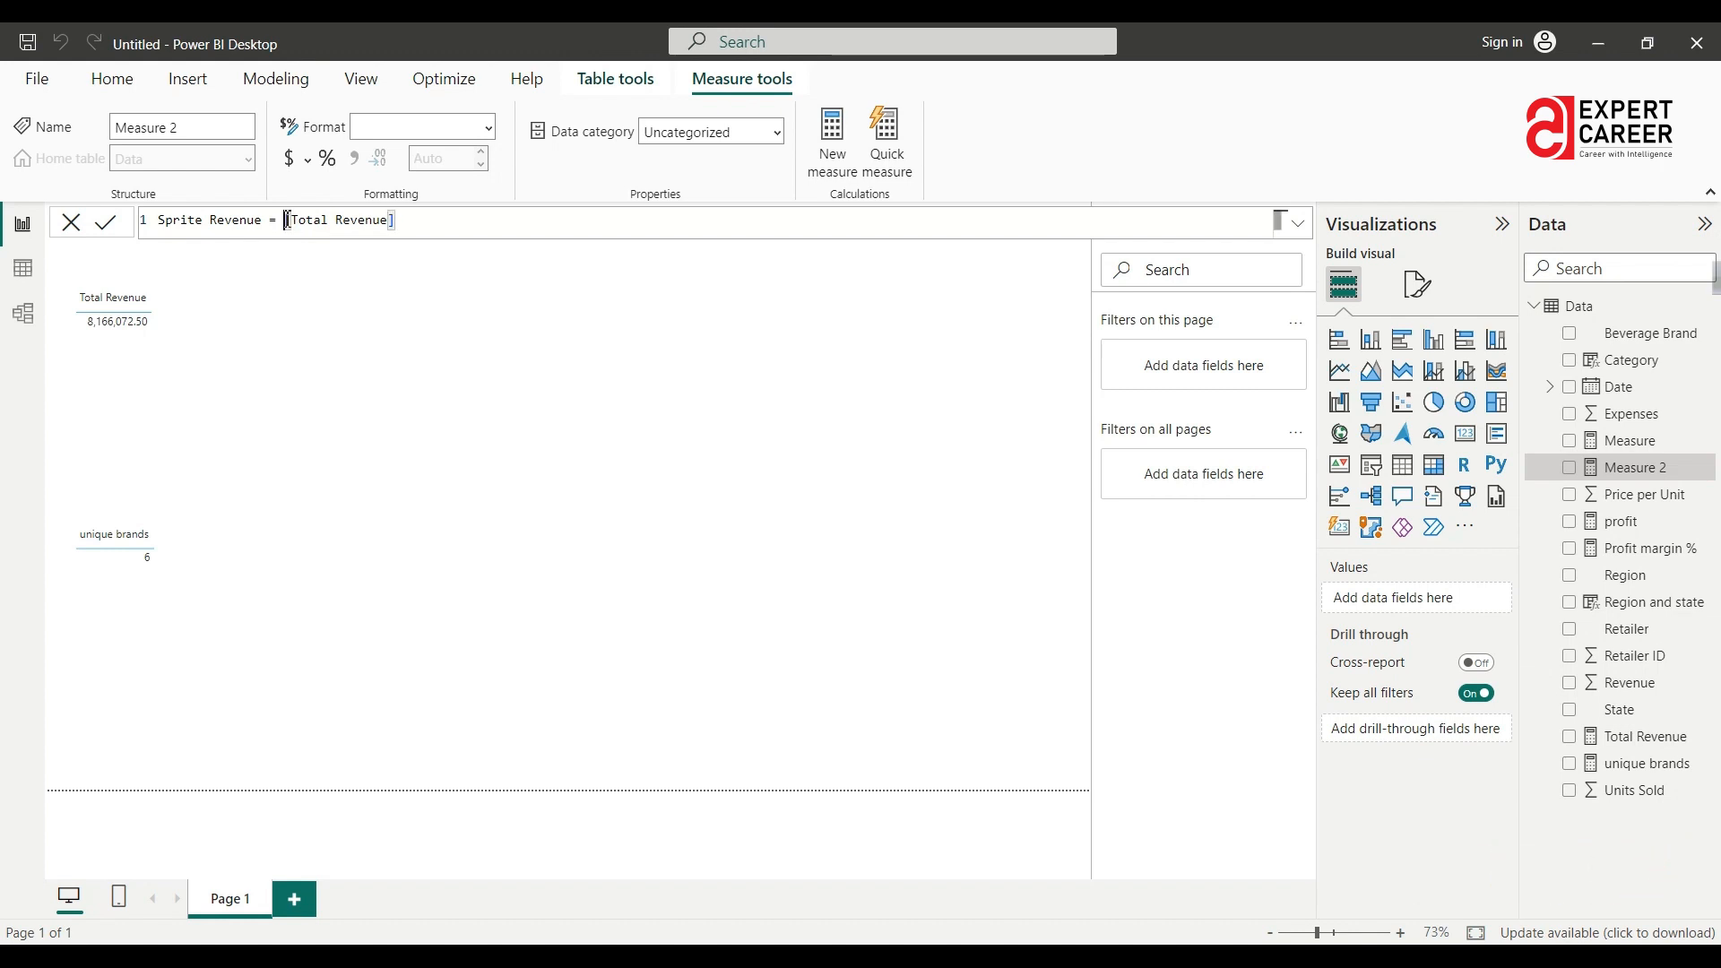
{"action": "type", "text": "calcu"}
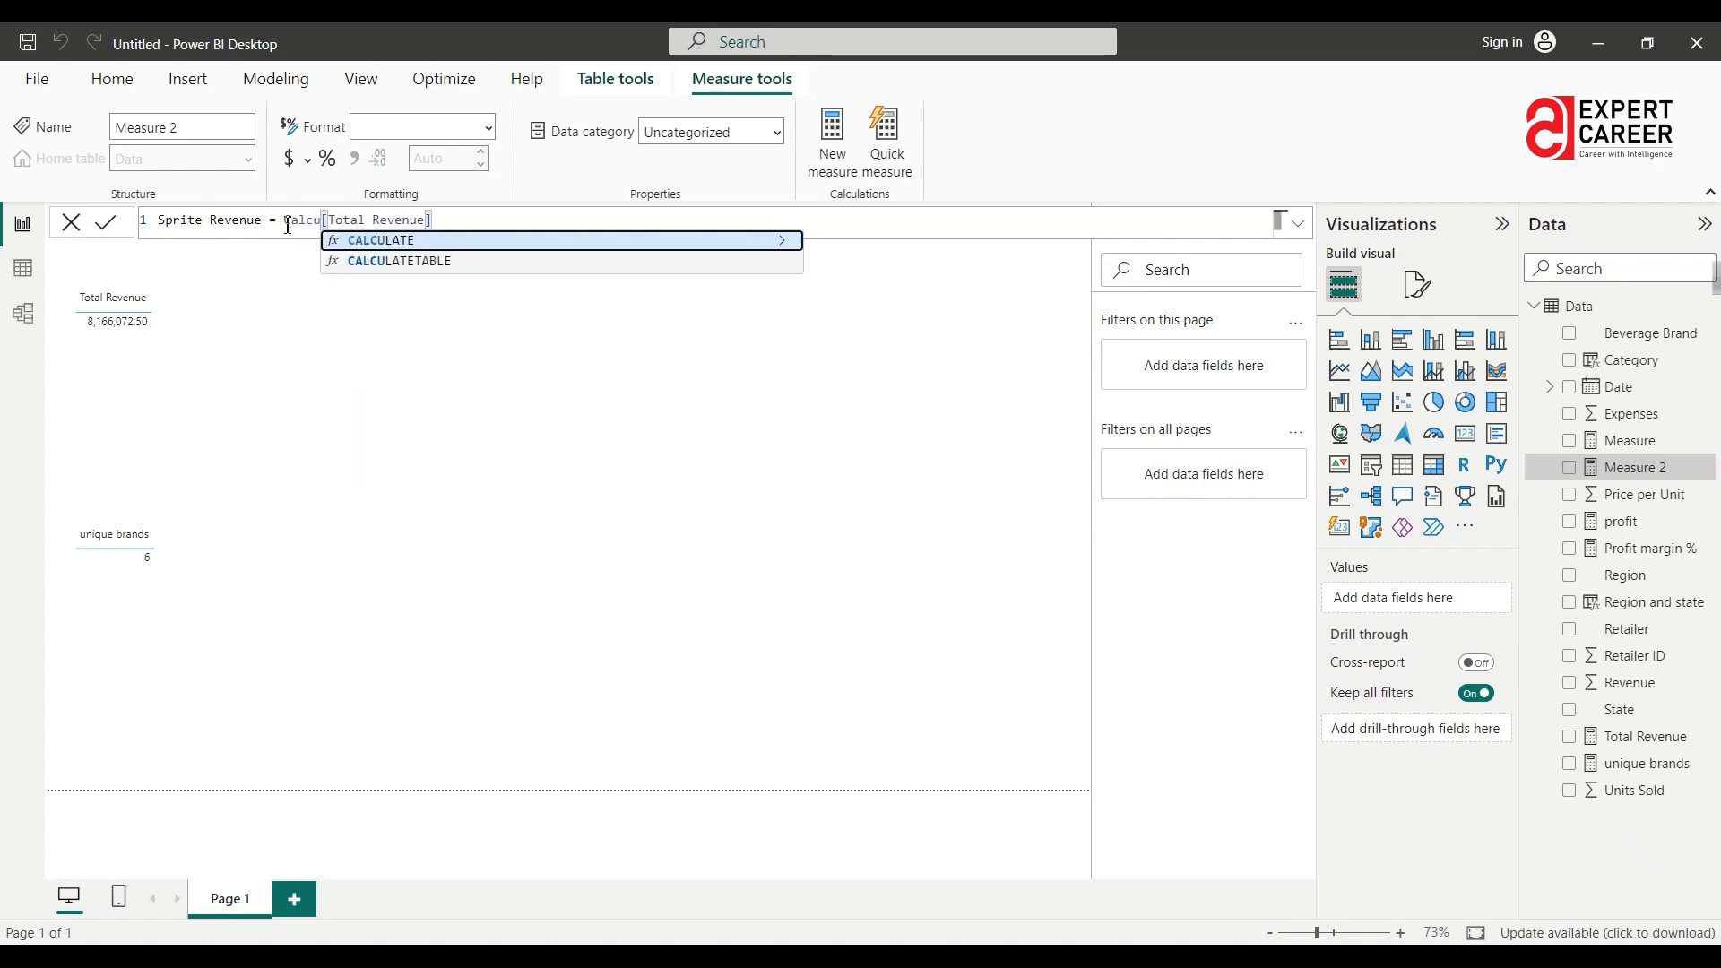
{"action": "key", "text": "Tab"}
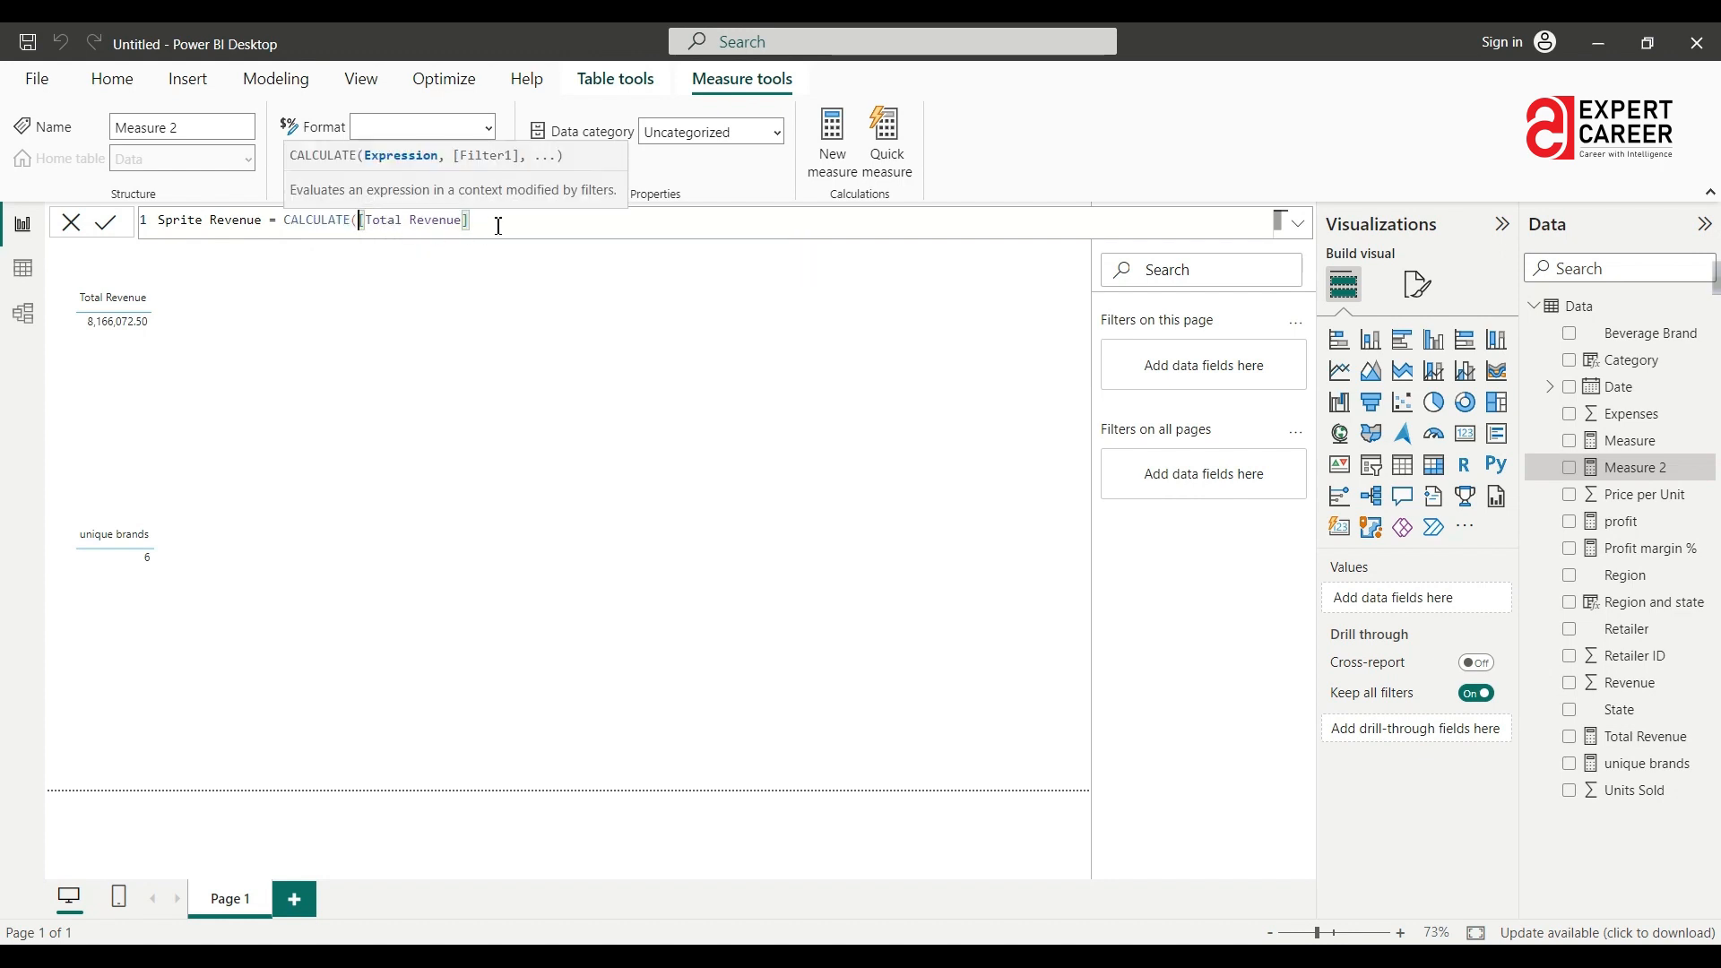
{"action": "left_click", "coordinate": [499, 226]}
{"action": "type", "text": ",be"}
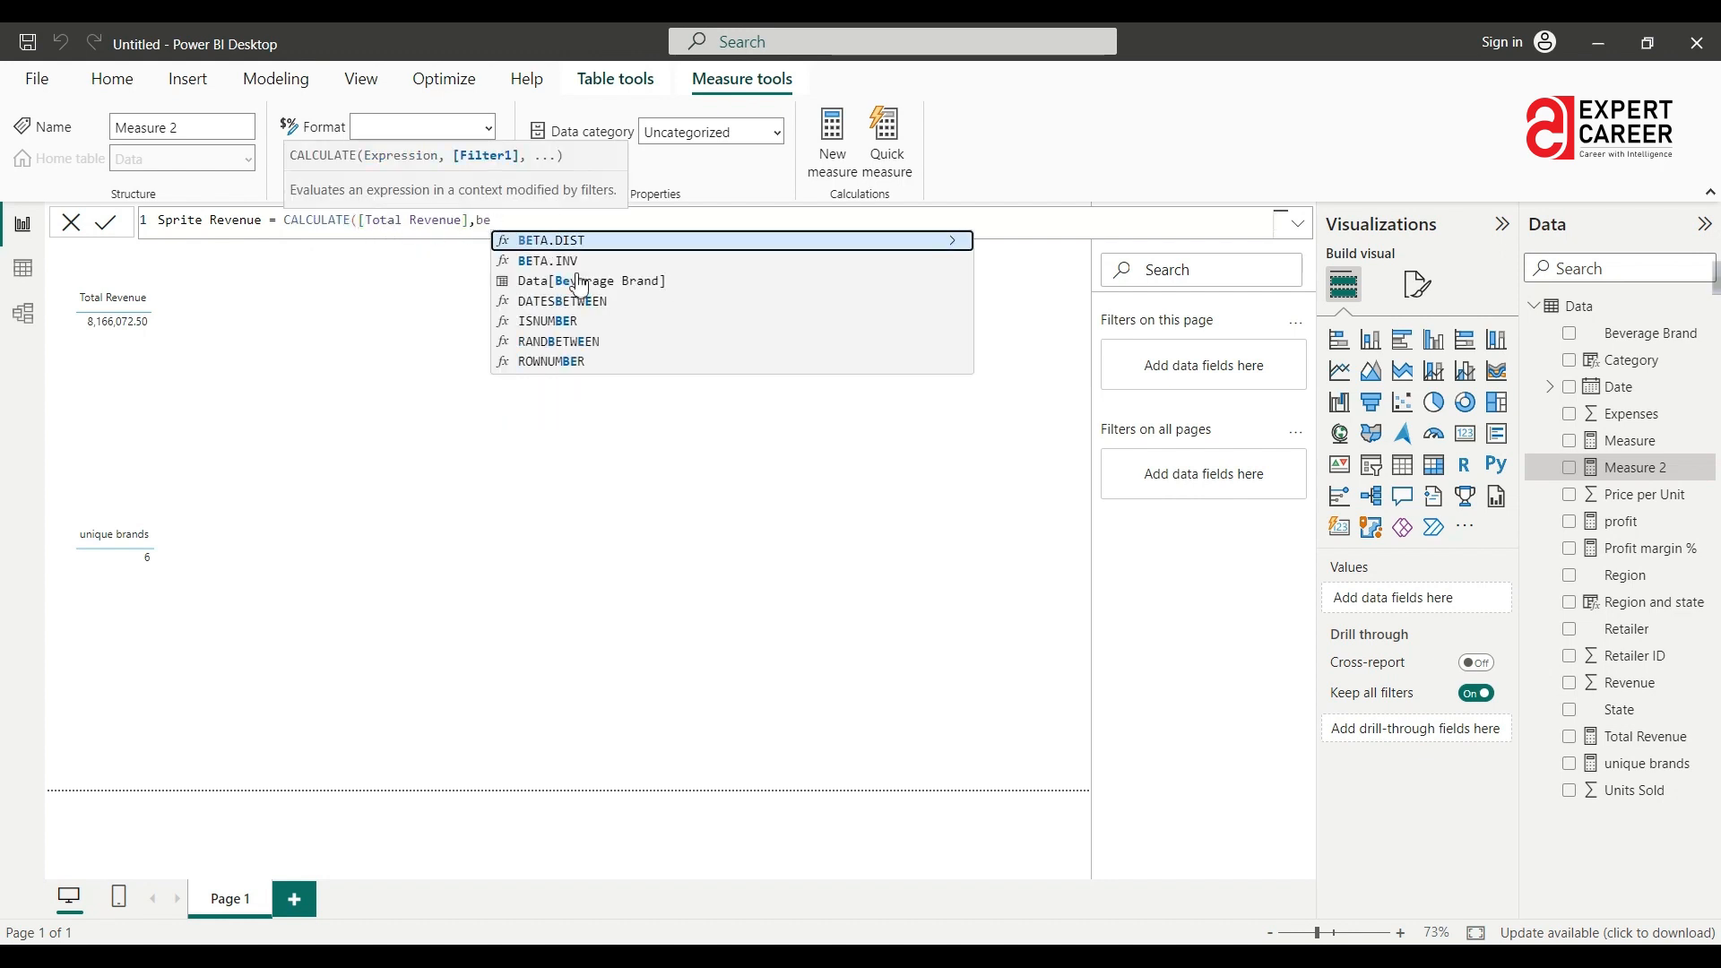
{"action": "left_click", "coordinate": [672, 283]}
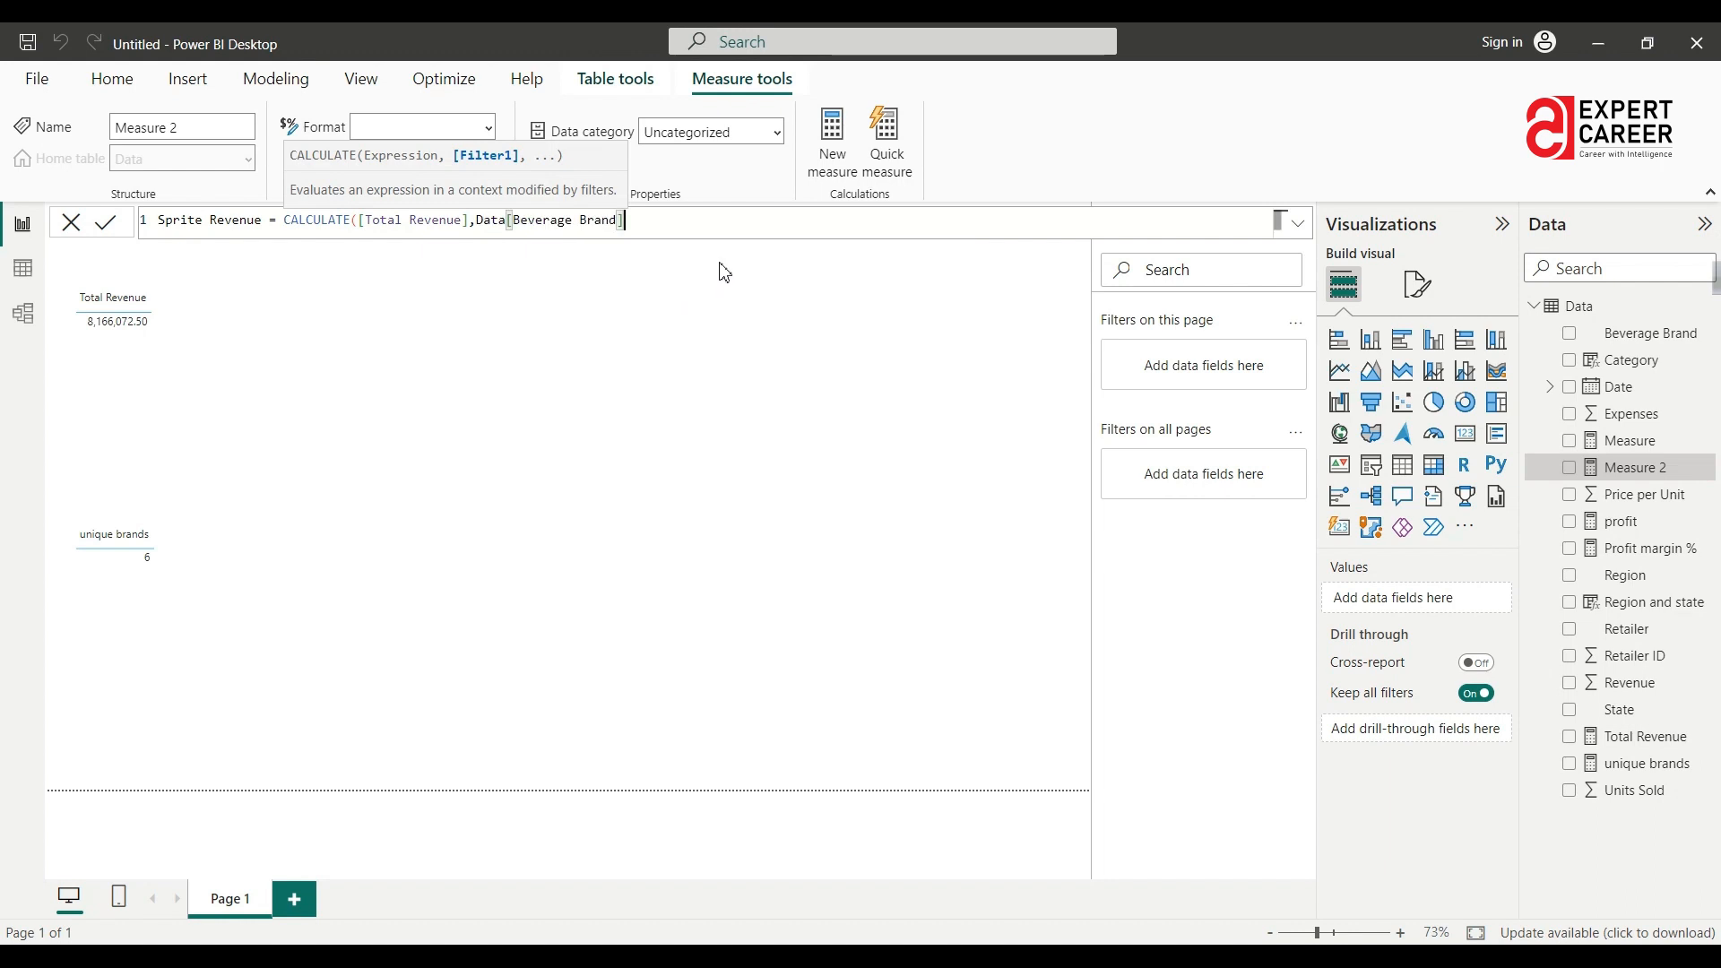
{"action": "type", "text": "= \"Sprite\")"}
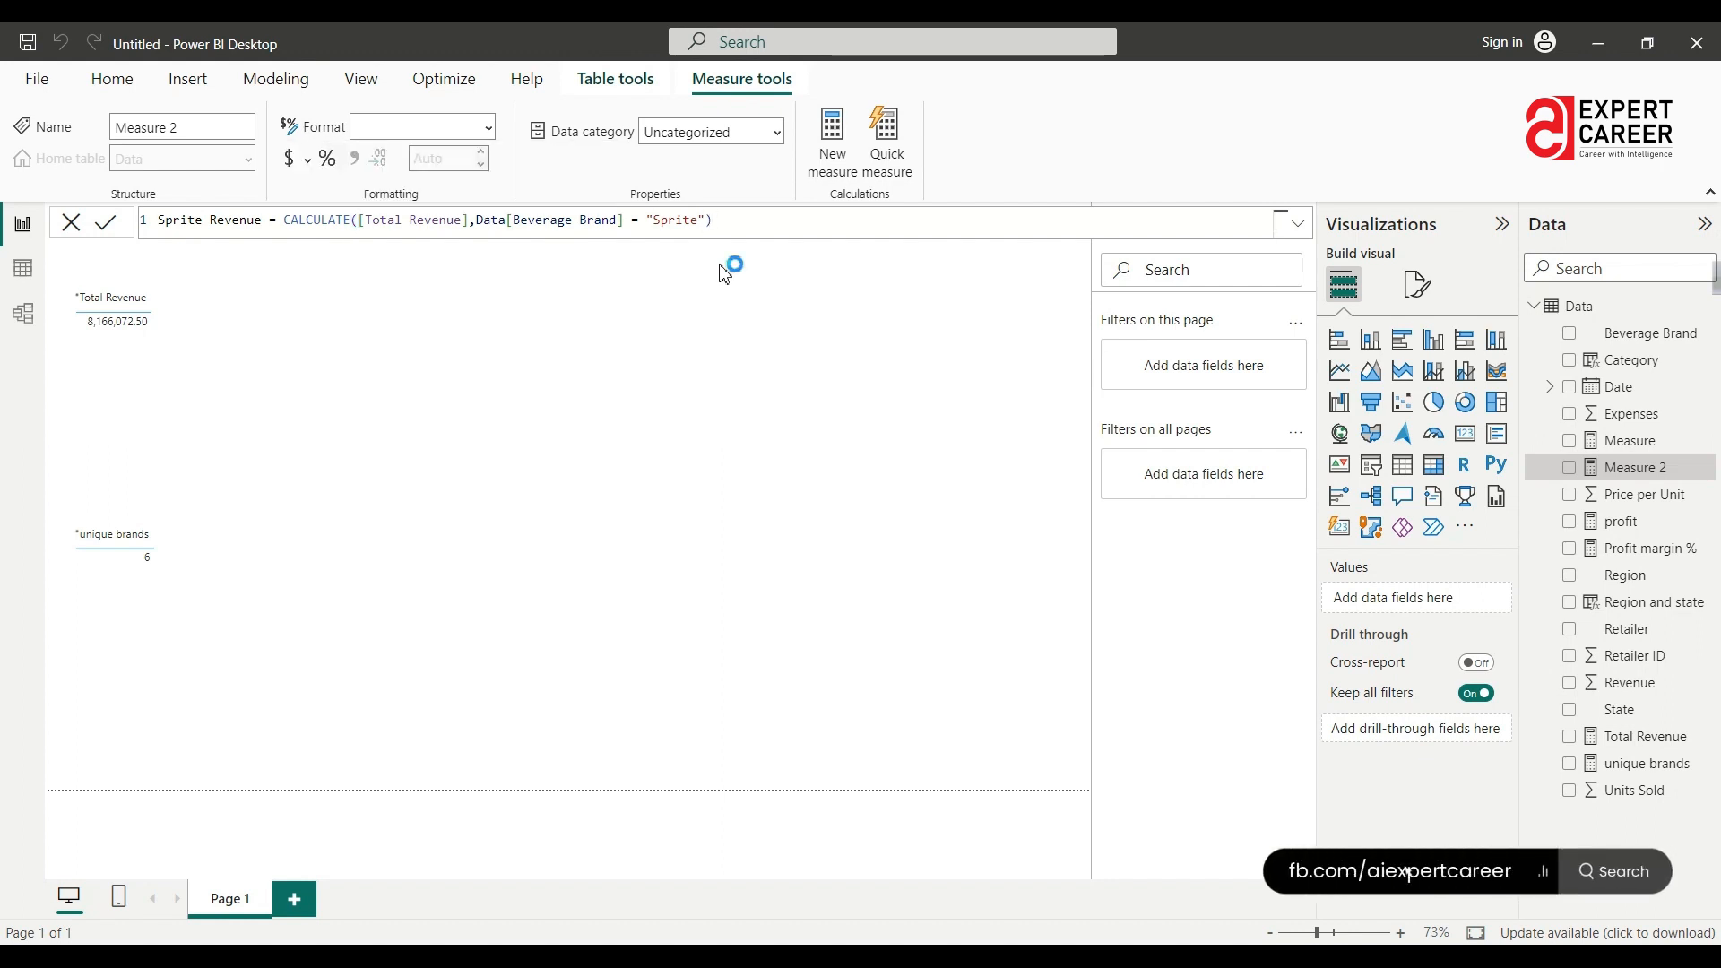
{"action": "key", "text": "Return"}
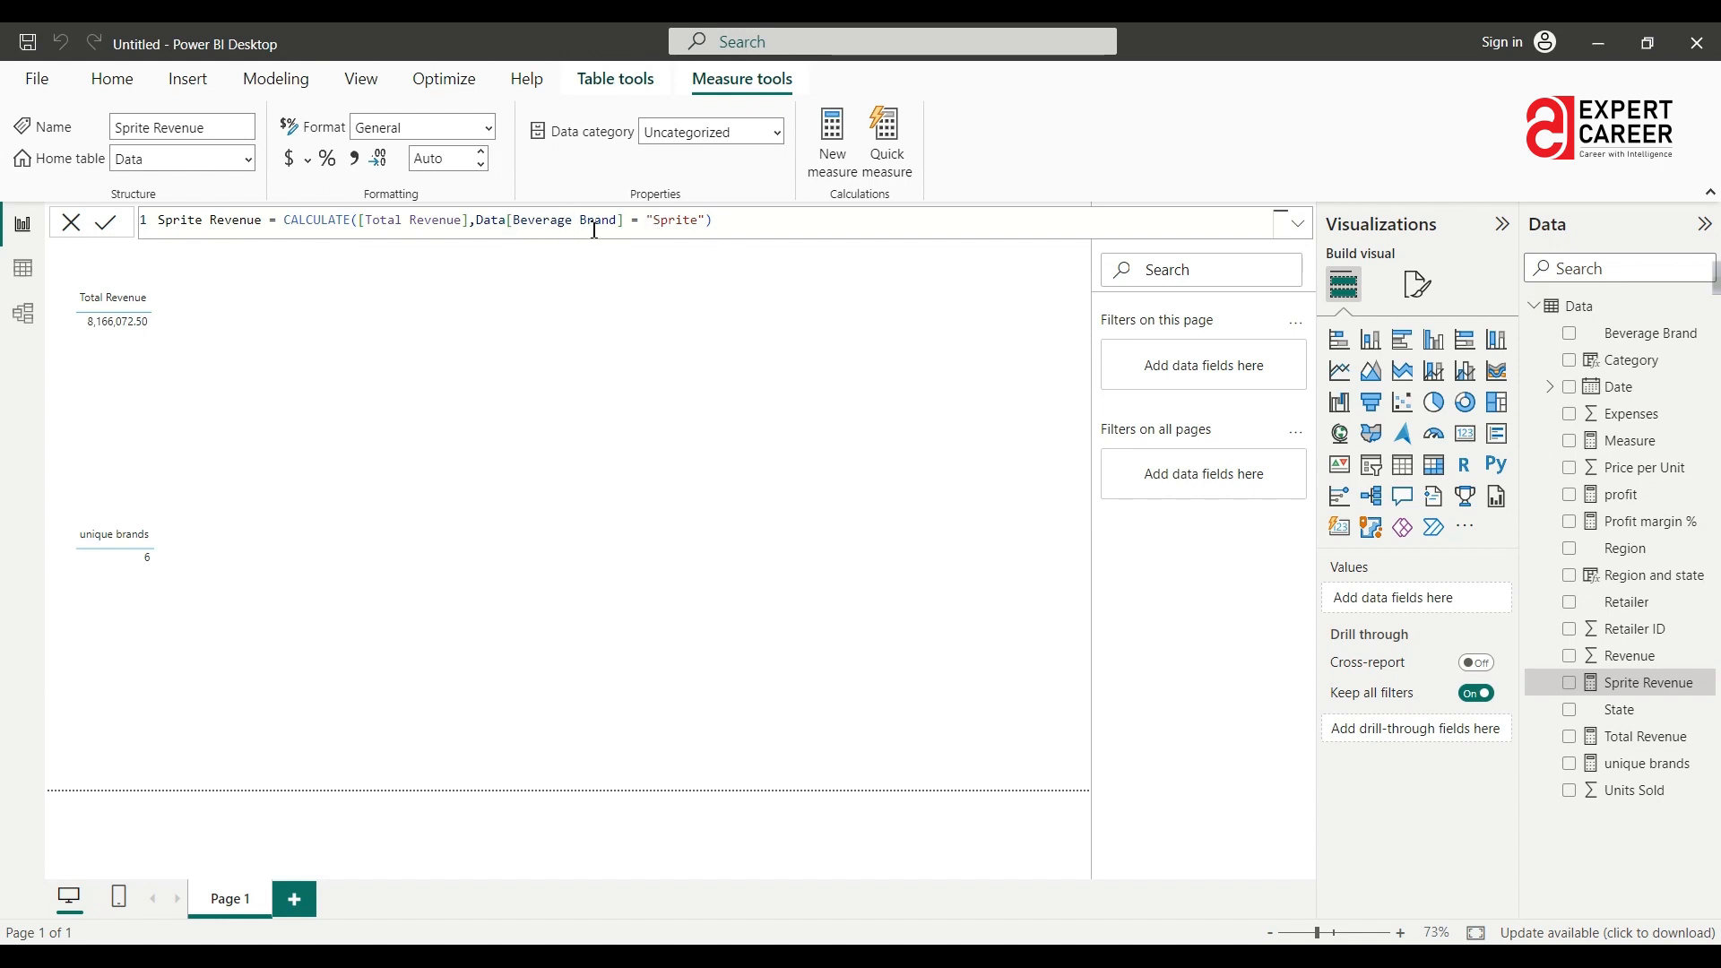
Show the Sprite Revenue measure in its own table visual on the report page, and bring up the Notepad question list.
{"action": "key", "text": "BackSpace"}
{"action": "left_click_drag", "start_coordinate": [1573, 684], "coordinate": [1397, 610]}
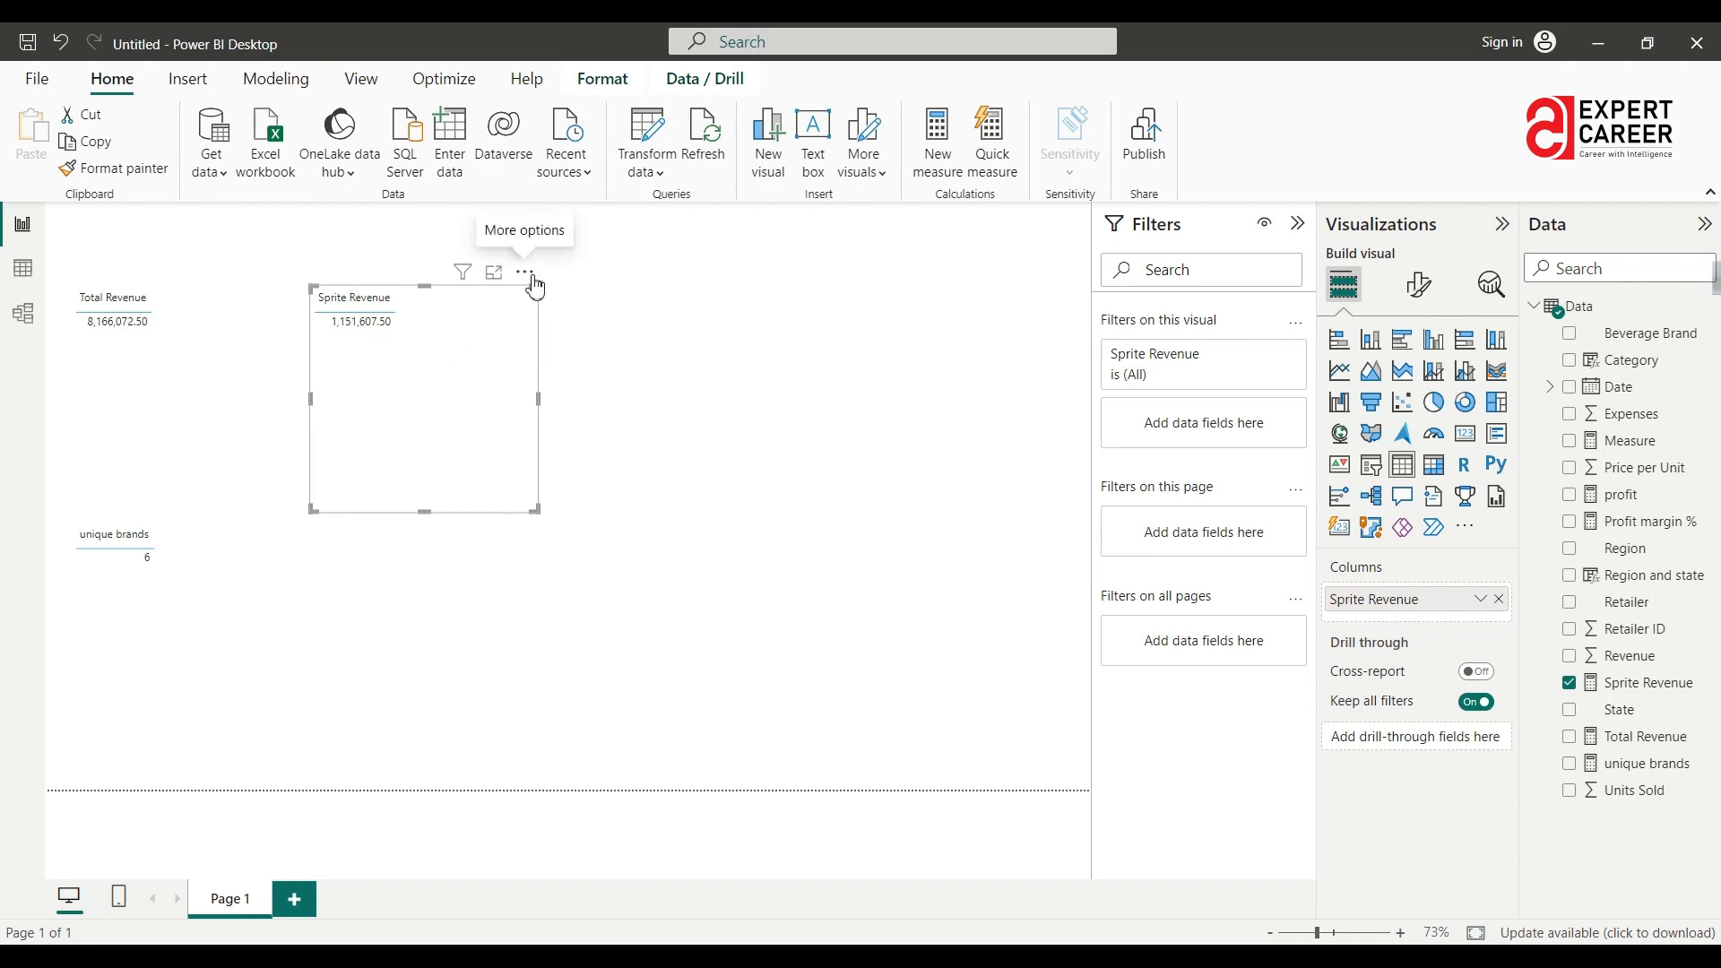
{"action": "left_click", "coordinate": [966, 907]}
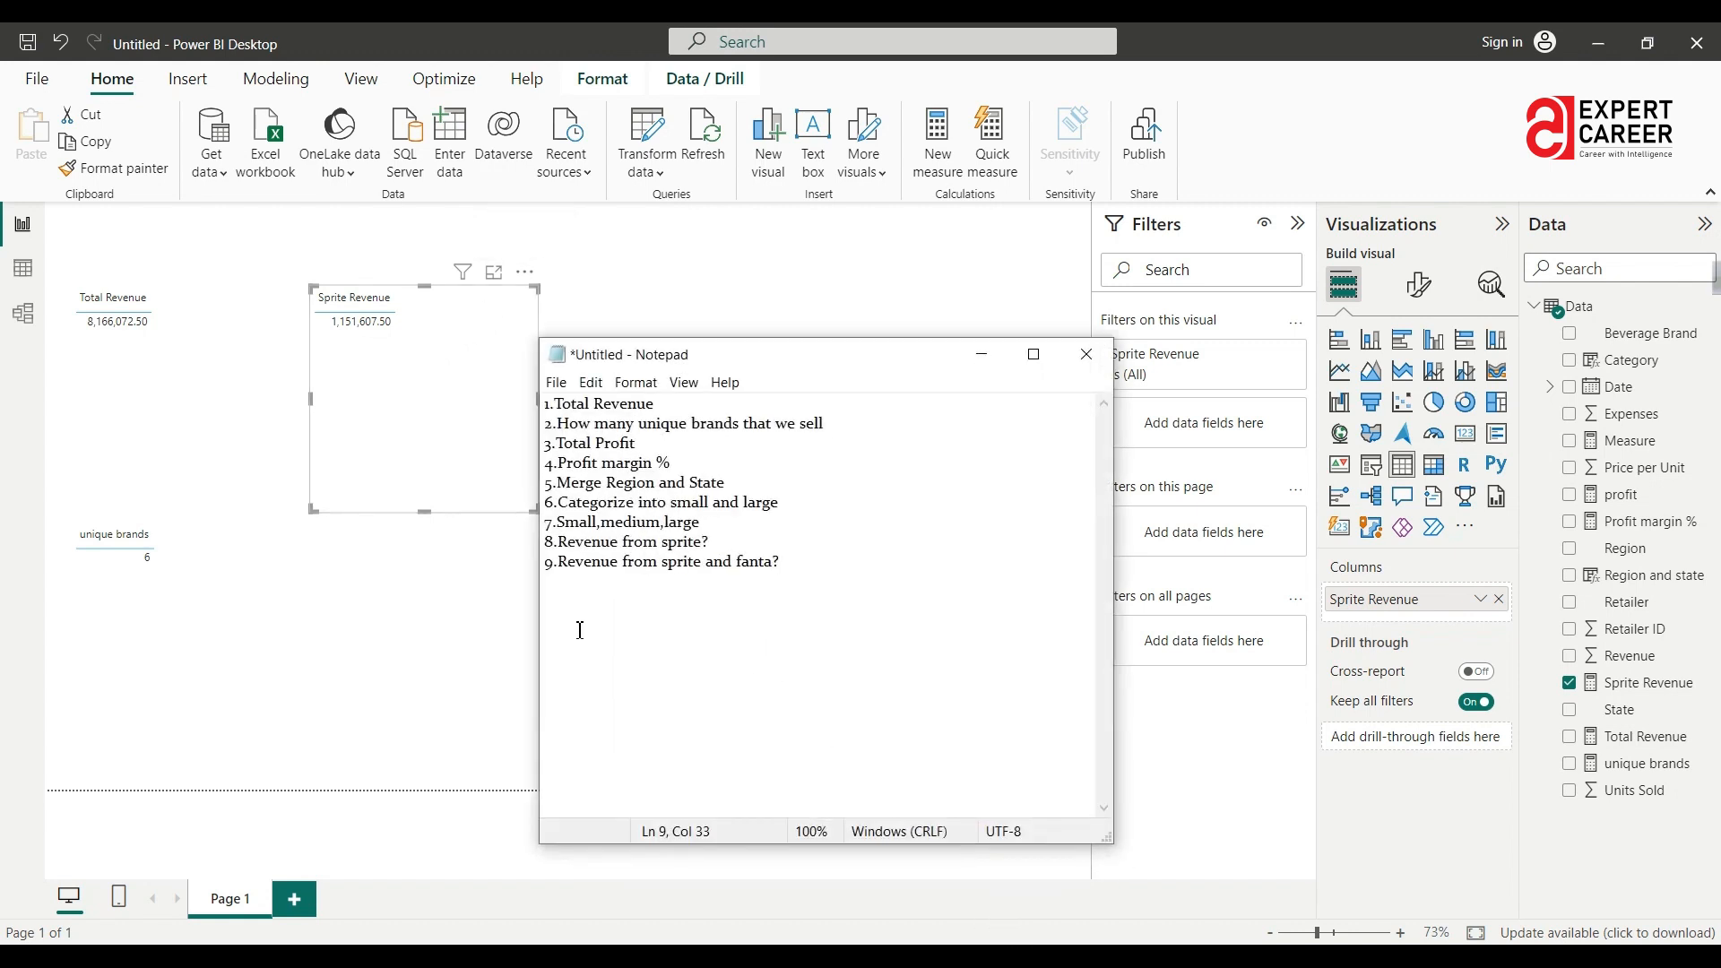